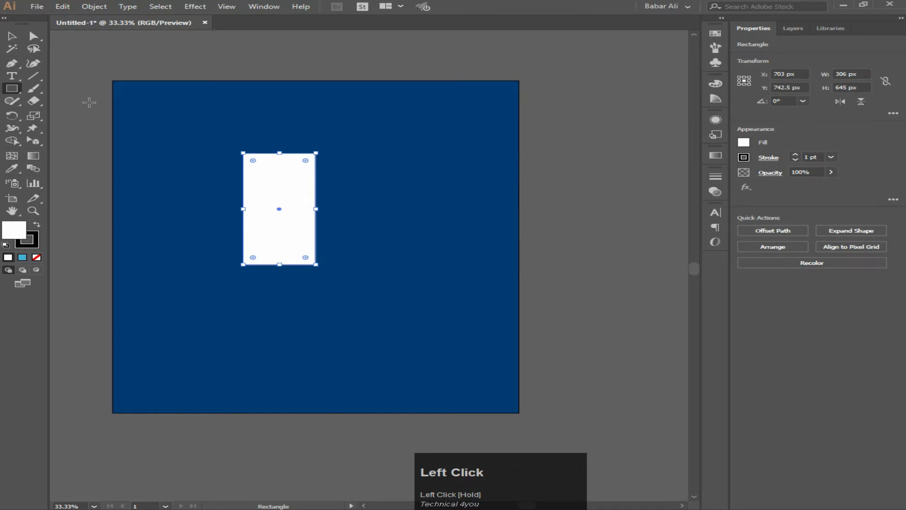
Step: Change the fill of the white rectangle to light grey E0E0E0
left_click(33, 37)
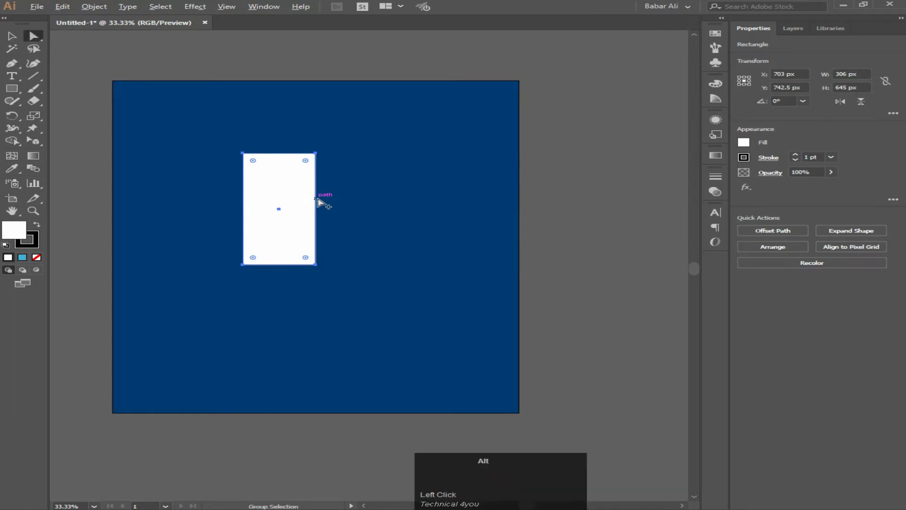
scroll(321, 197, "up", 1)
left_click(253, 204)
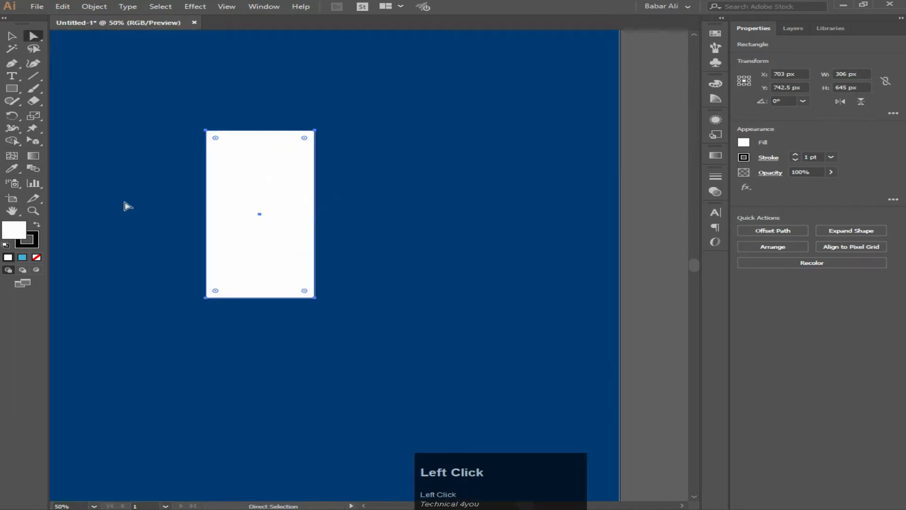
double_click(11, 236)
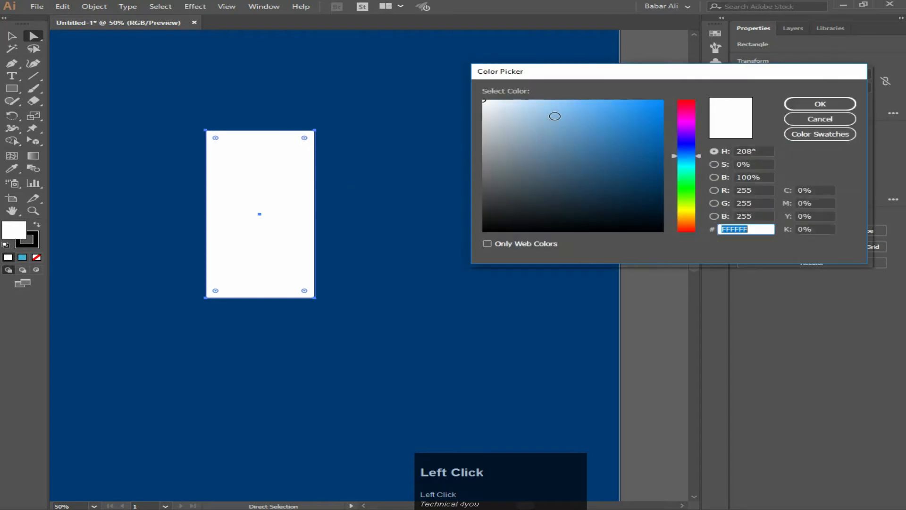
mouse_move(491, 109)
left_mouse_down()
mouse_move(479, 107)
mouse_move(480, 115)
left_mouse_up()
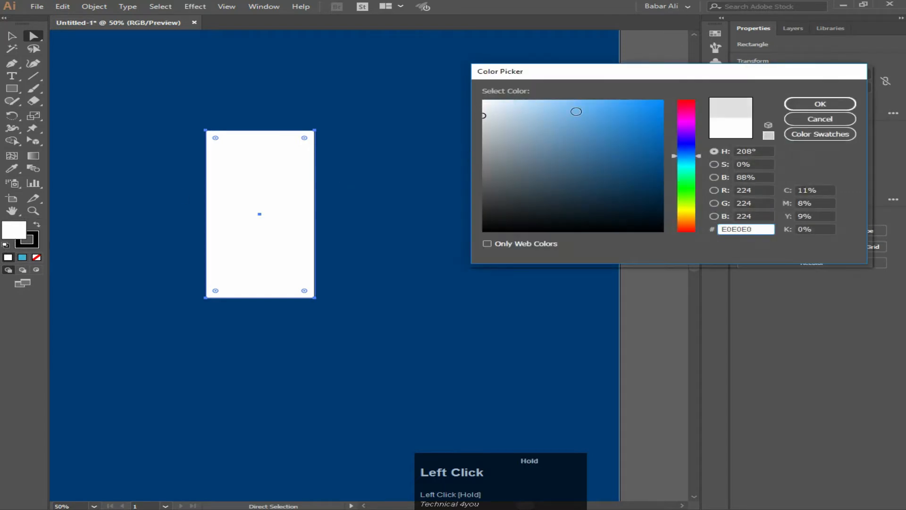
left_click(801, 108)
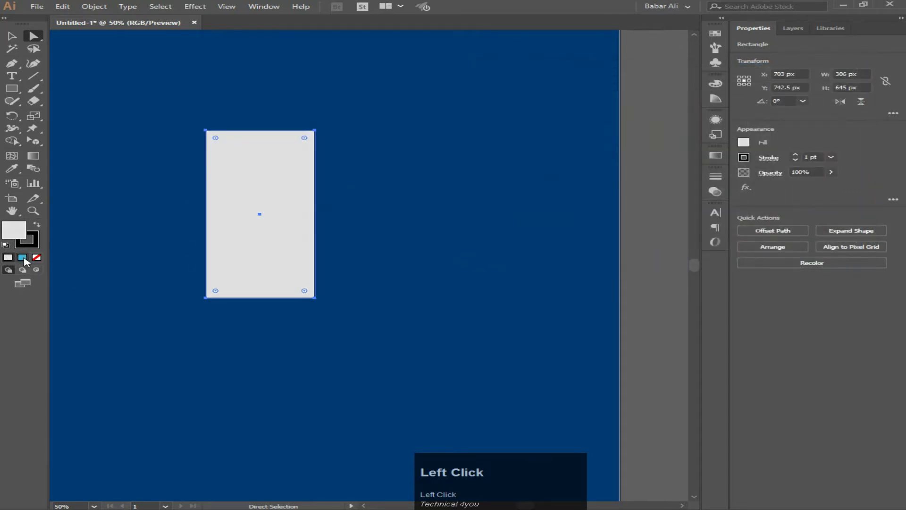
Step: Apply a linear gradient fill to the rectangle and set its starting stop to grayscale with about 18% black
left_click(23, 258)
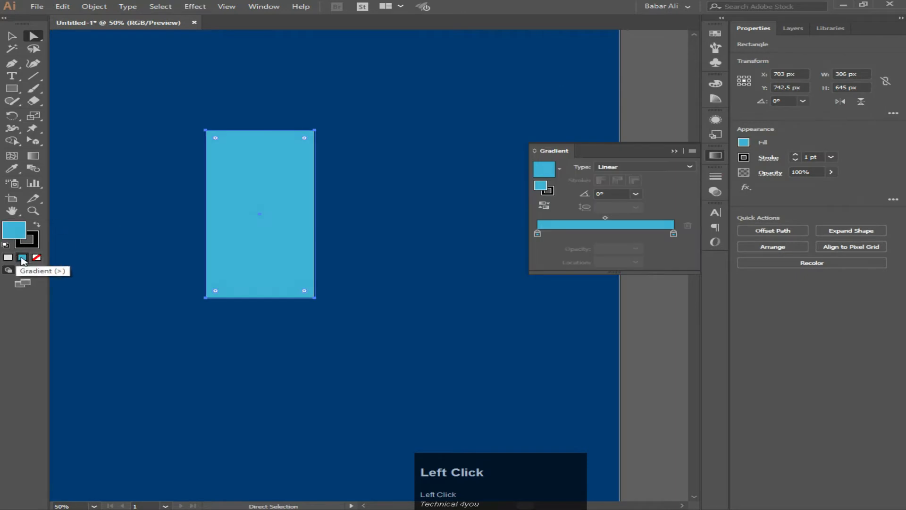
double_click(538, 234)
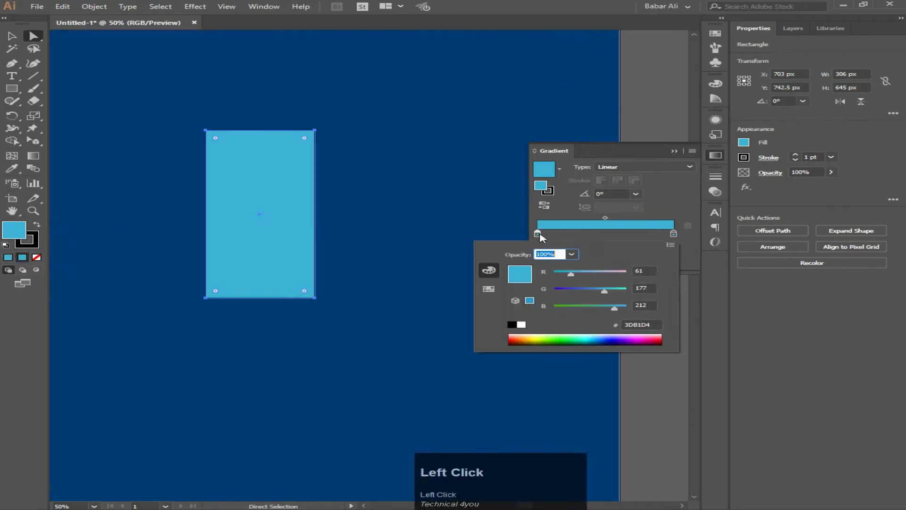
left_click(670, 245)
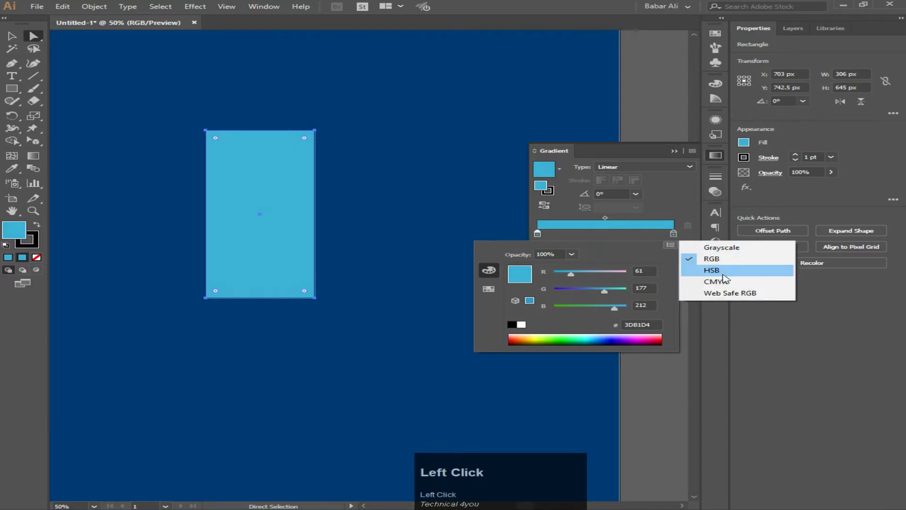
left_click(721, 248)
left_click_drag(581, 280, 572, 279)
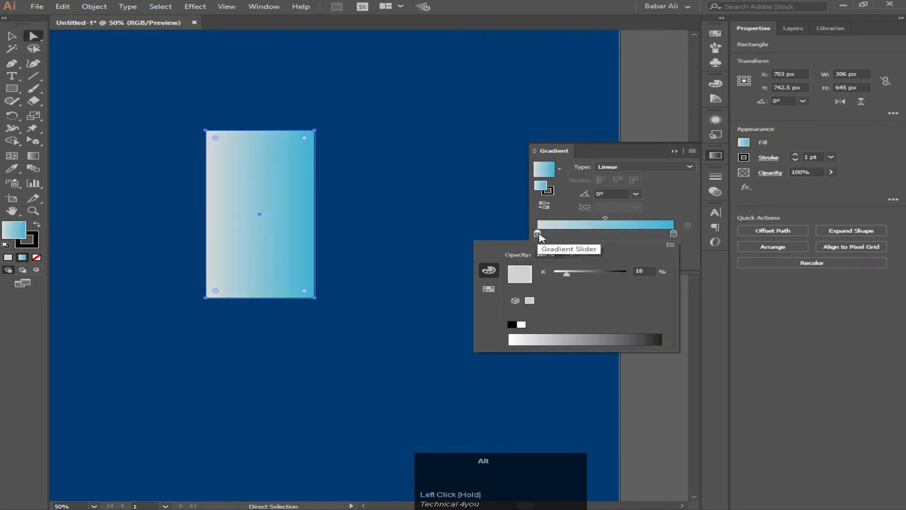
Step: Replace the blue end stop with a copy of the grey stop at about 57% and set that copy to 81% black
left_click(580, 236, "alt")
left_click_drag(542, 236, 616, 235)
left_click(674, 234)
double_click(615, 235)
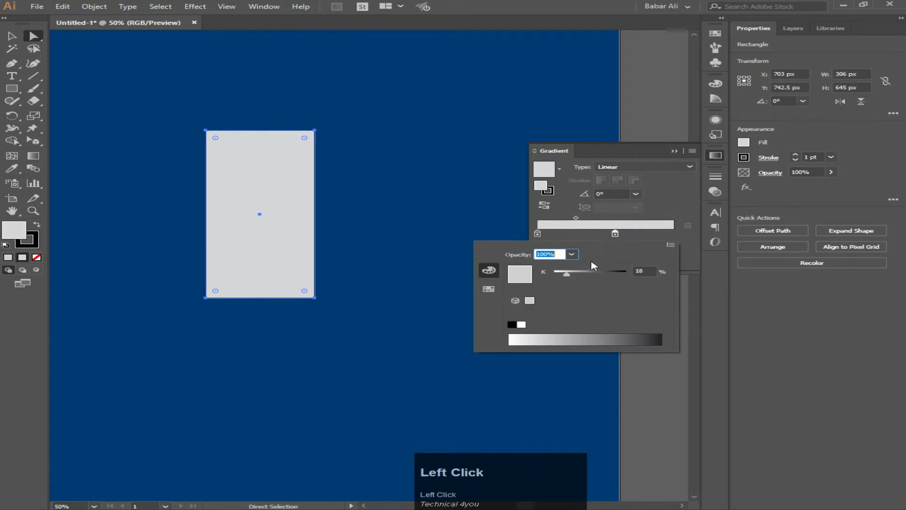
left_click_drag(568, 276, 612, 274)
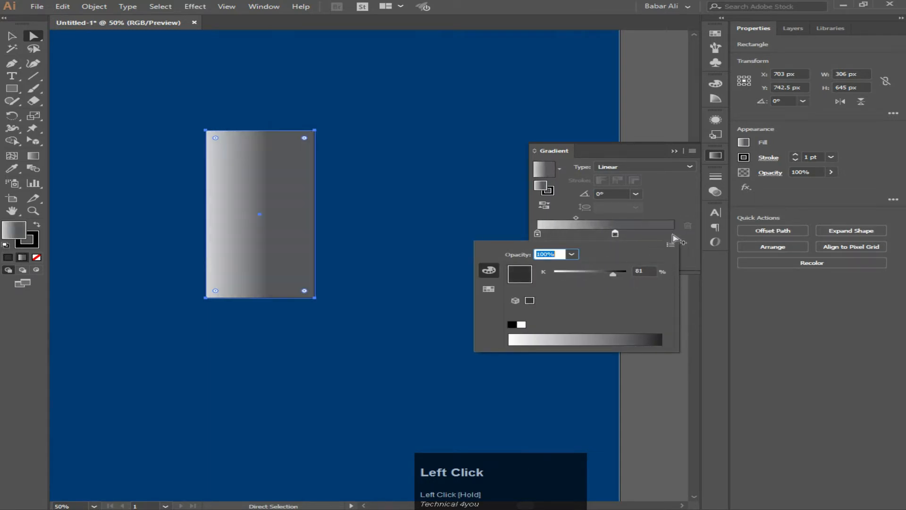
Step: Duplicate the dark stop to the gradient's far end and swap the other two stops, making both ends dark and the middle light
left_click(691, 245)
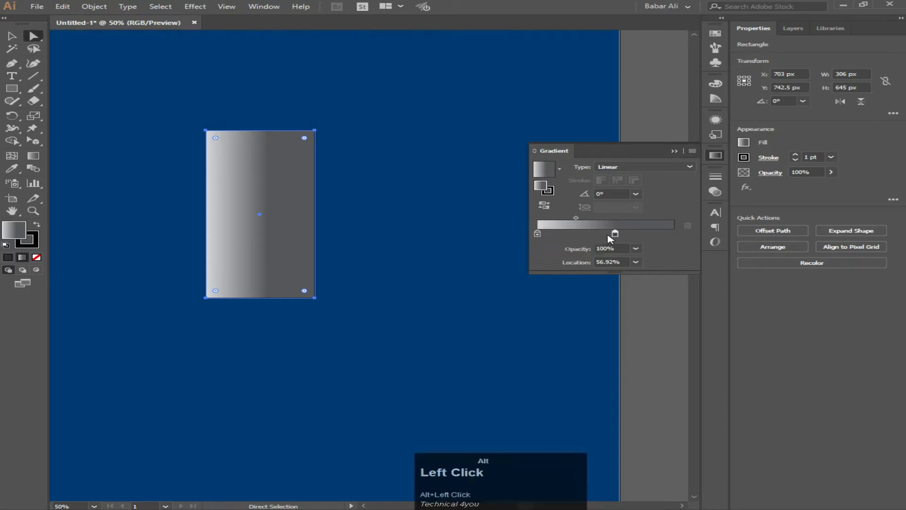
left_click_drag(615, 235, 674, 235, "alt")
left_click_drag(538, 234, 482, 231)
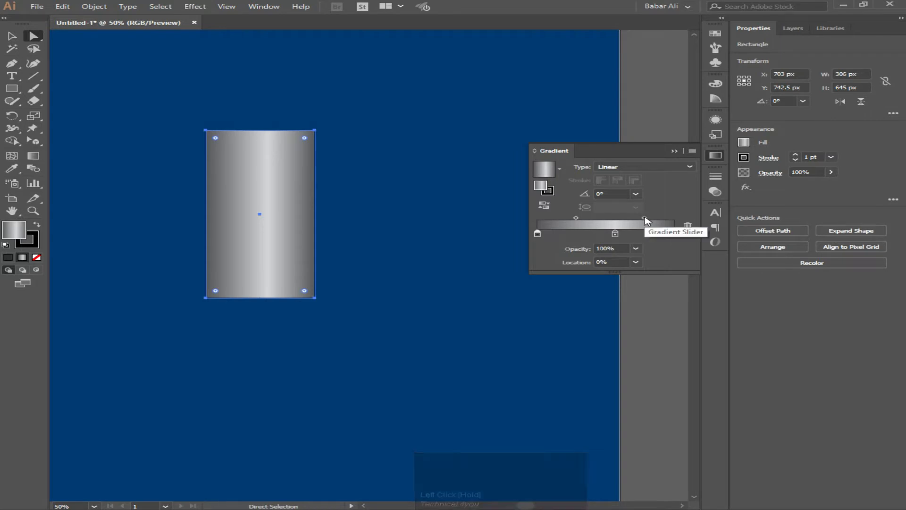
Step: Shift the gradient's two midpoints outward to 13% and 87% to narrow the dark edges of the rectangle
left_click_drag(645, 218, 663, 220)
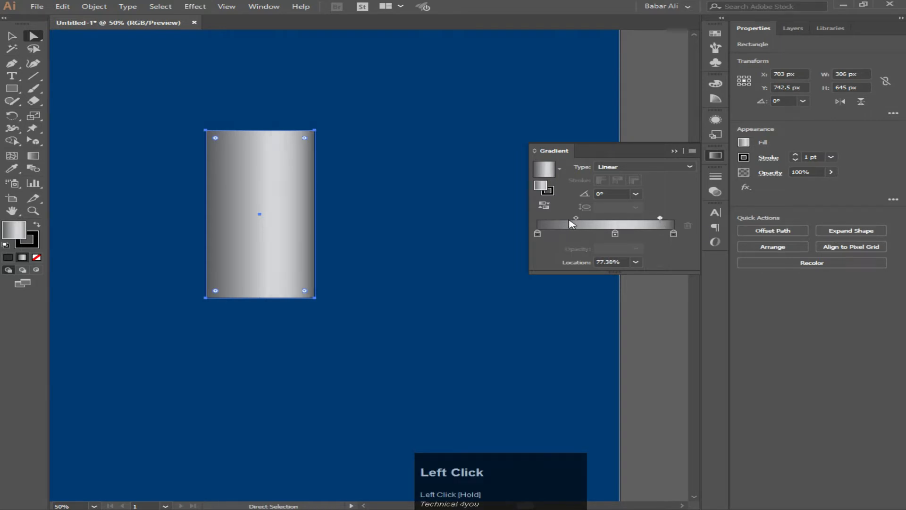
left_click_drag(579, 220, 549, 220)
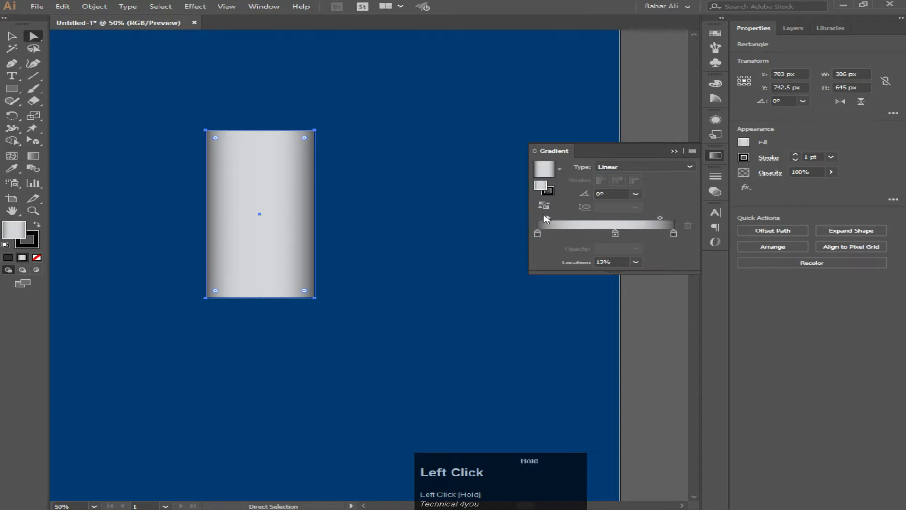
left_click_drag(662, 217, 669, 218)
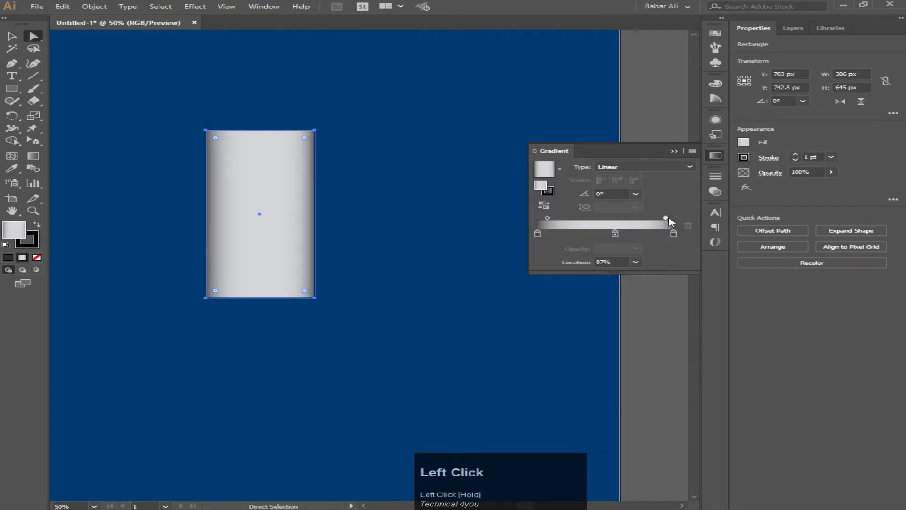
left_click(424, 236)
Step: Remove the stroke from the gradient-filled rectangle
scroll(227, 260, "up", 1)
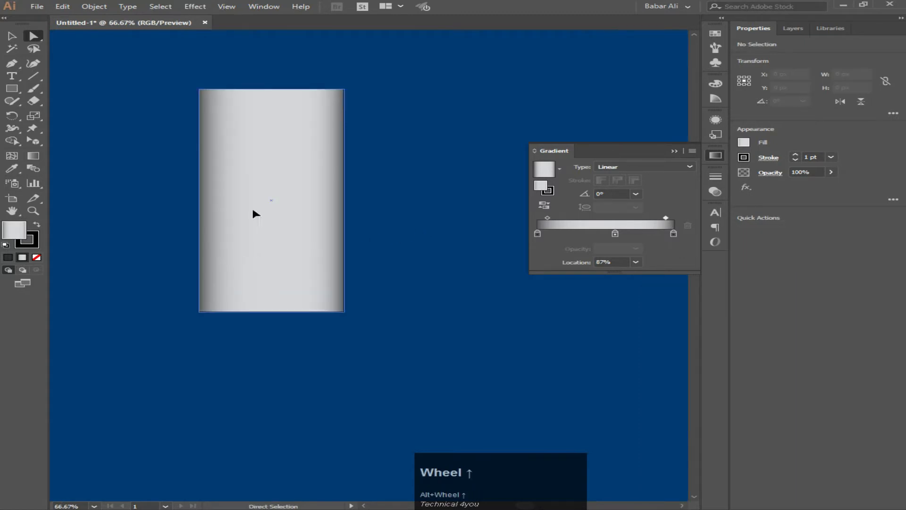
left_click(253, 211)
left_click(37, 245)
left_click(36, 258)
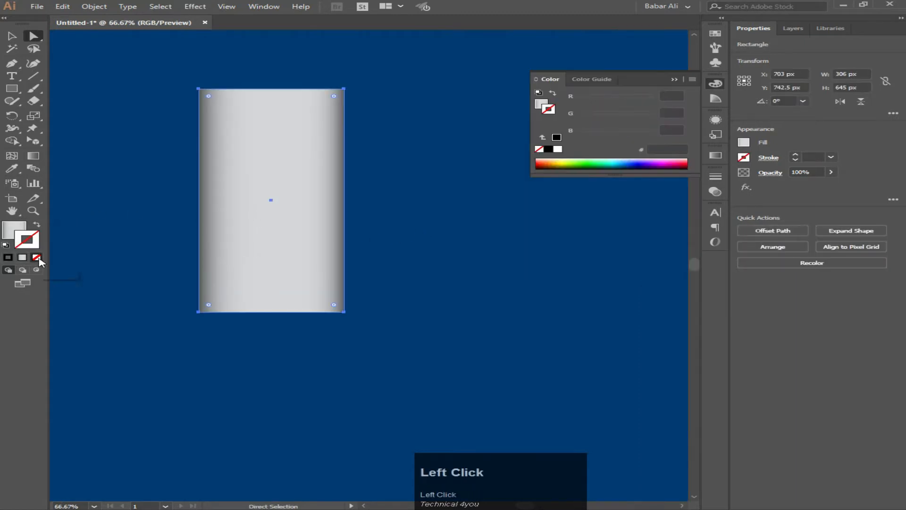
left_click(138, 234)
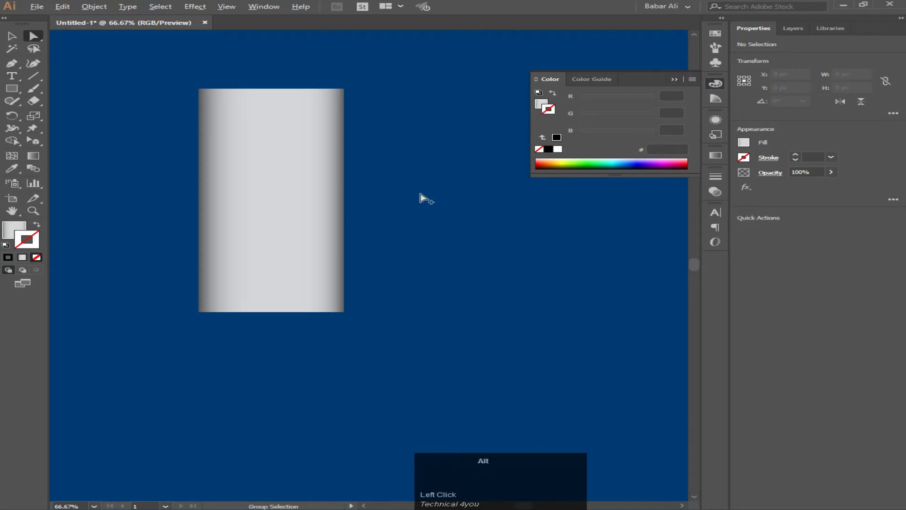
Step: Draw a narrow rectangle about 27 × 154 px hanging from the large rectangle's bottom edge, left of its centre
scroll(421, 197, "down", 1)
left_click(13, 36)
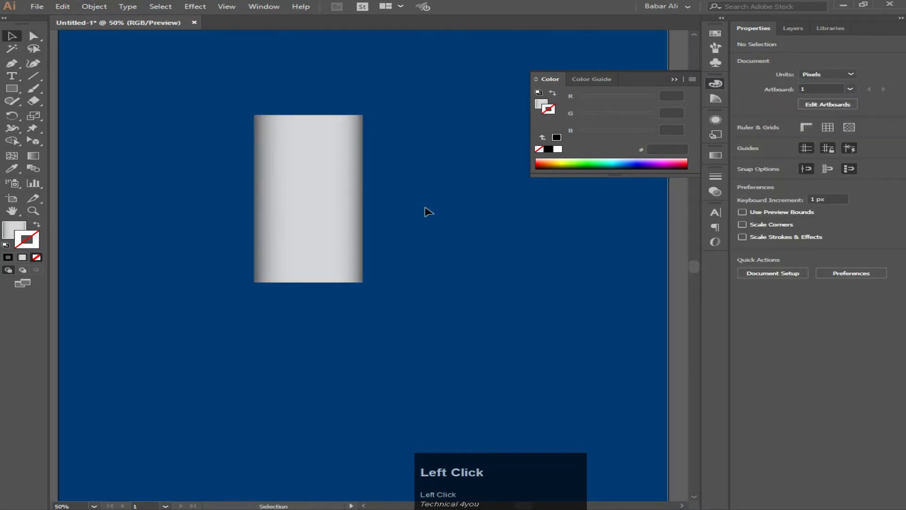
scroll(423, 213, "up", 1)
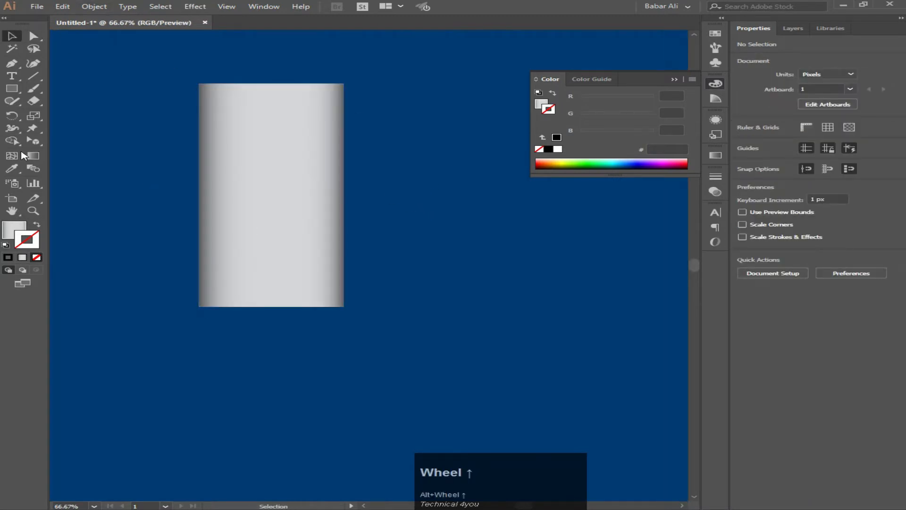
right_click(12, 90)
left_click(57, 91)
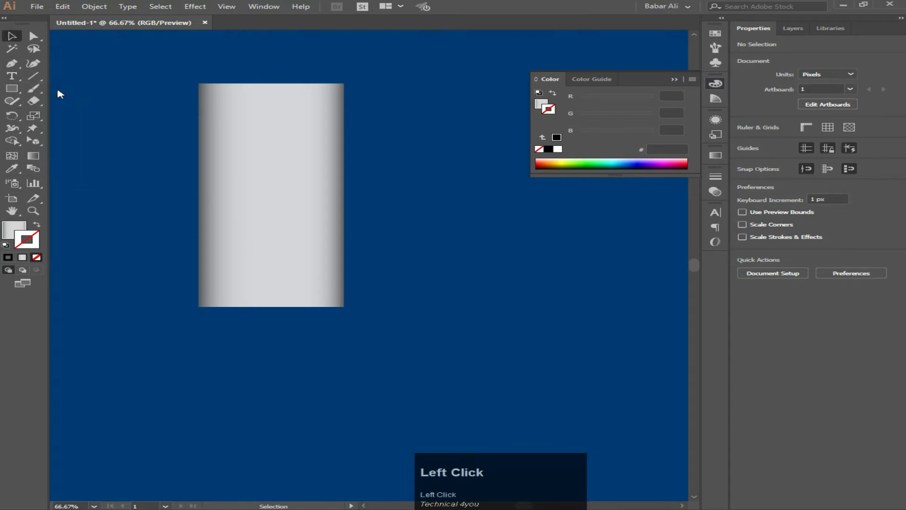
scroll(243, 308, "up", 1)
left_click_drag(224, 303, 243, 383)
scroll(263, 350, "down", 1)
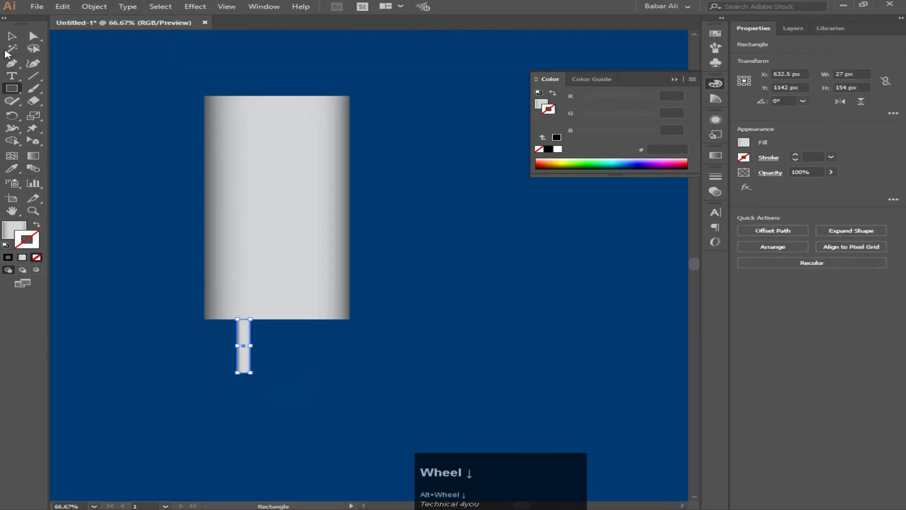
left_click(12, 36)
left_click(304, 360)
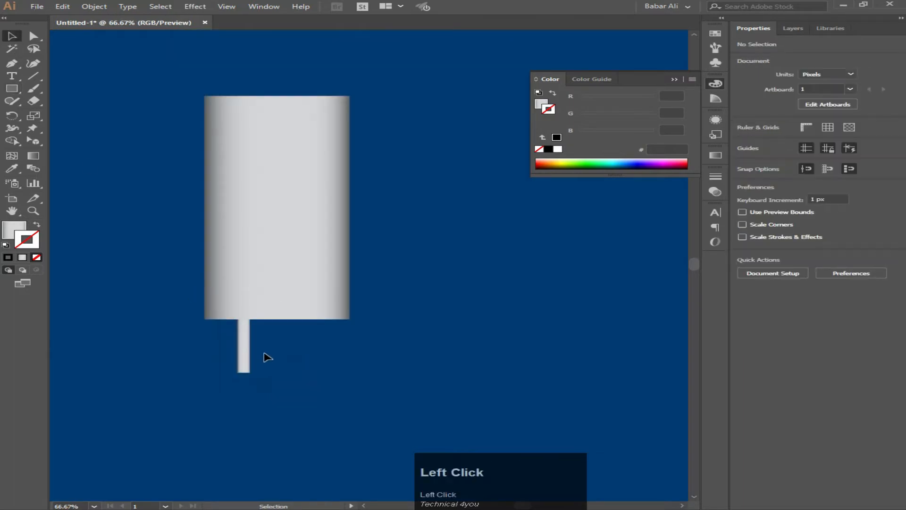
Step: Fully round the two bottom corners of the narrow rectangle
scroll(278, 374, "up", 1)
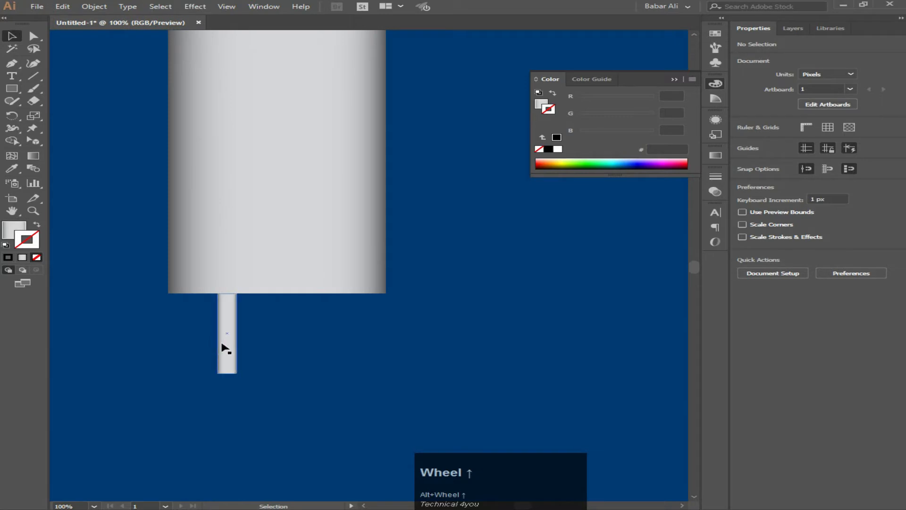
scroll(208, 388, "up", 1)
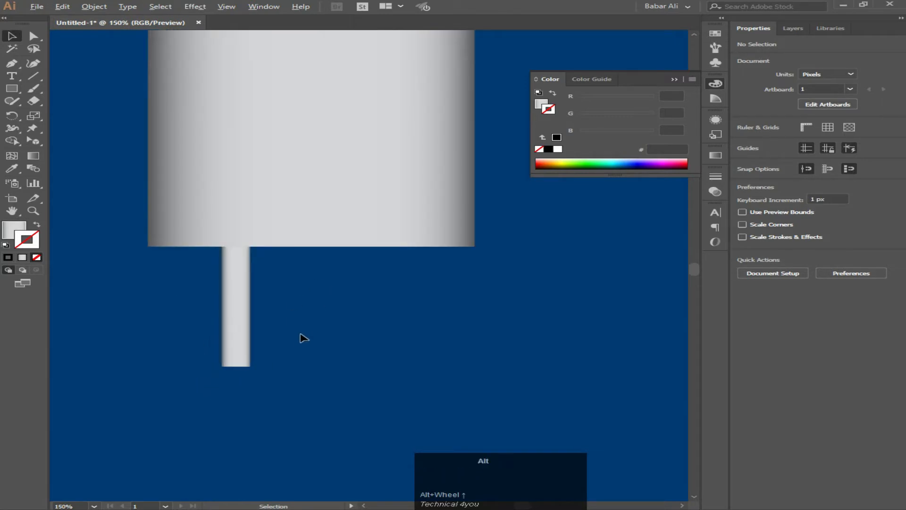
scroll(301, 334, "down", 1)
scroll(290, 327, "up", 1)
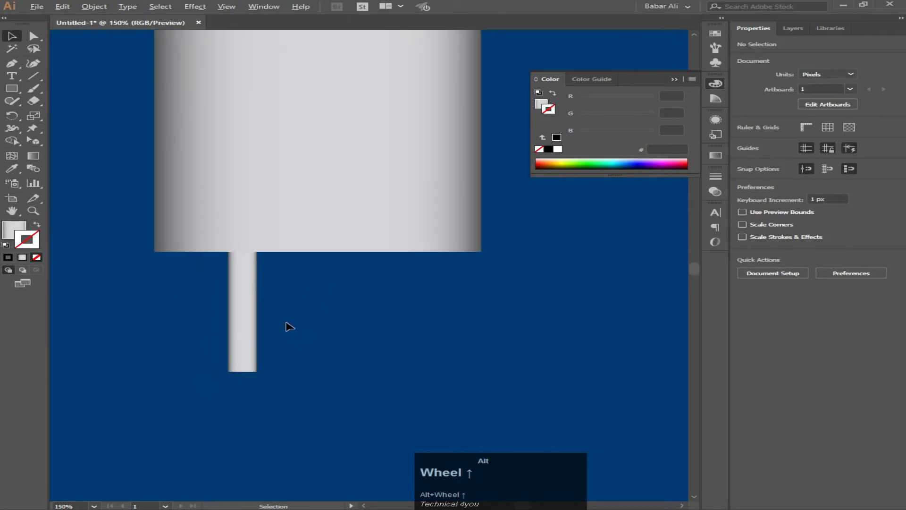
left_click_drag(185, 351, 262, 375)
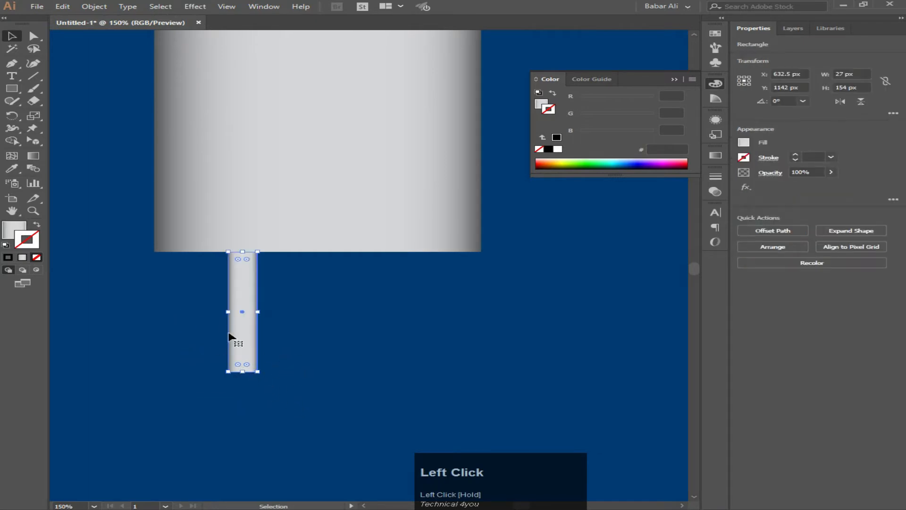
right_click(38, 39)
left_click(97, 38)
left_click_drag(192, 360, 239, 364)
left_click(354, 388)
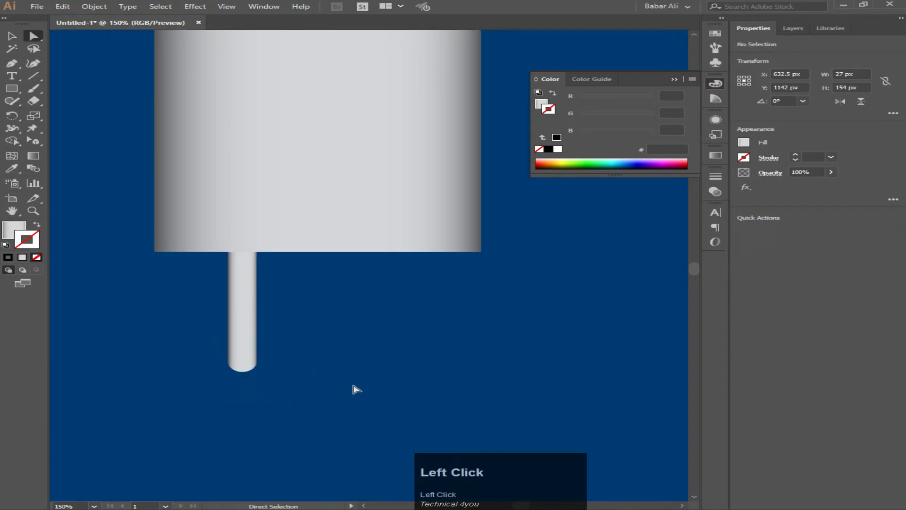
scroll(344, 337, "down", 1)
left_click(342, 351)
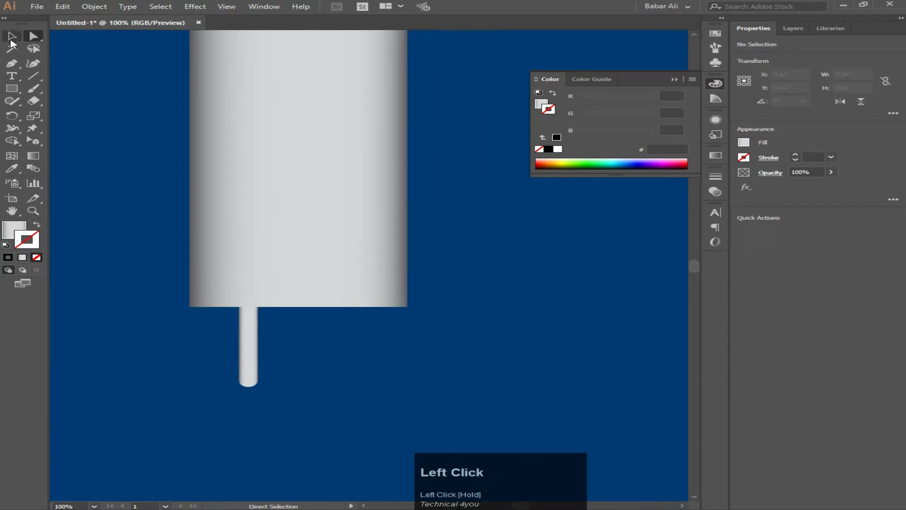
Step: Draw a rectangle about 80 × 56 px over the rounded lower end of the narrow bar and fill it black
left_click(12, 89)
right_click(12, 88)
left_click(57, 89)
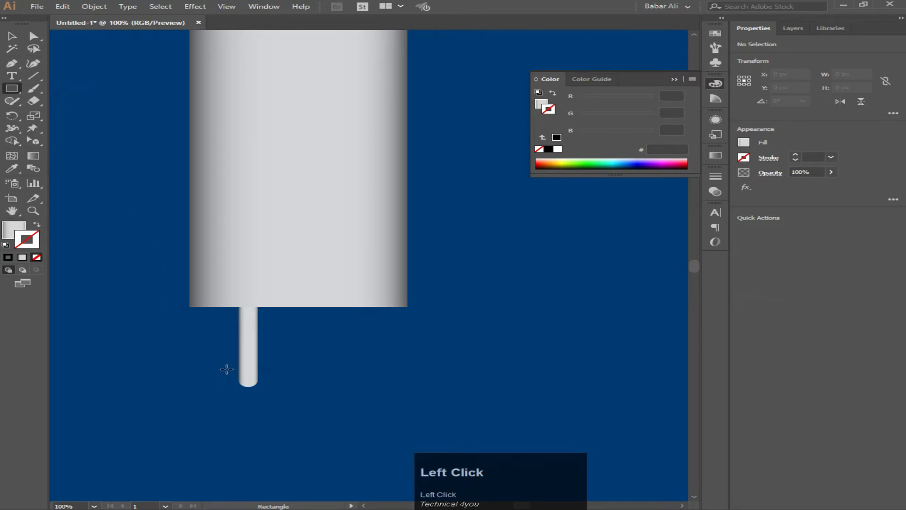
left_click_drag(228, 370, 284, 399)
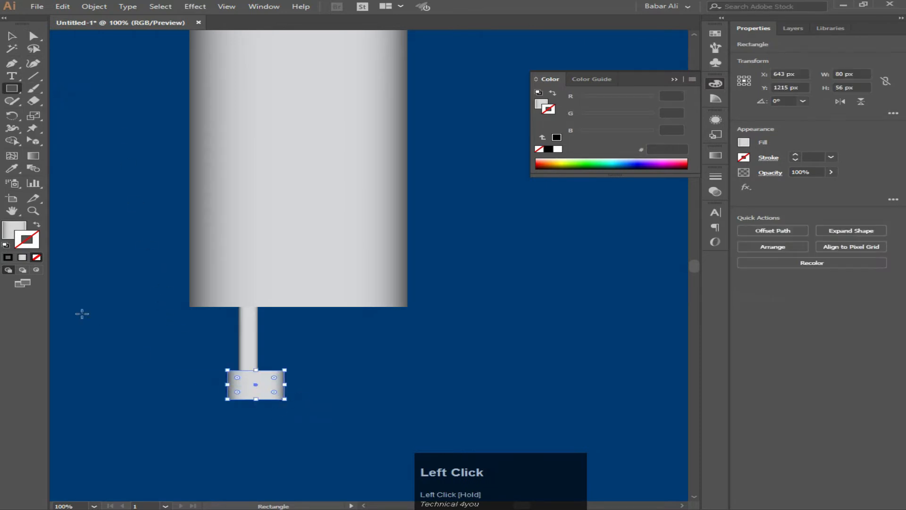
left_click(7, 258)
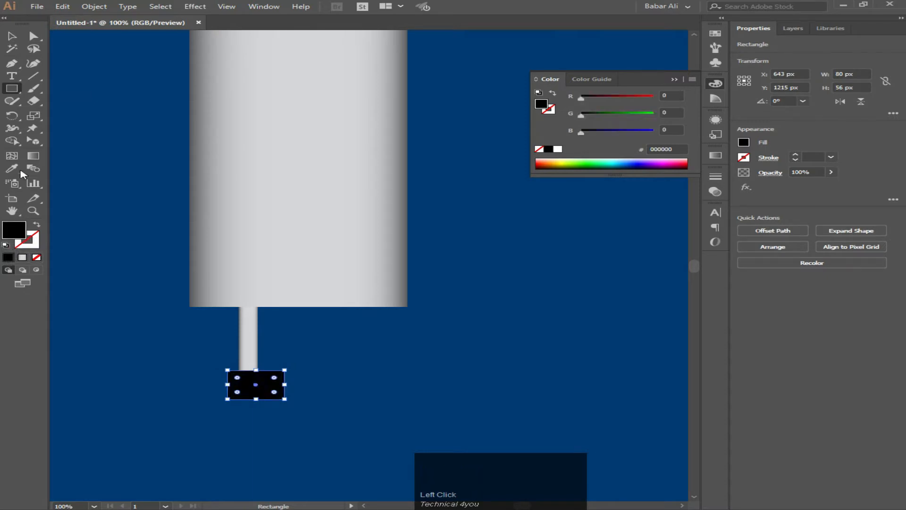
Step: Trim the black rectangle to the narrow bar's rounded lower end with the Shape Builder, removing the area outside the bar
left_click(11, 36)
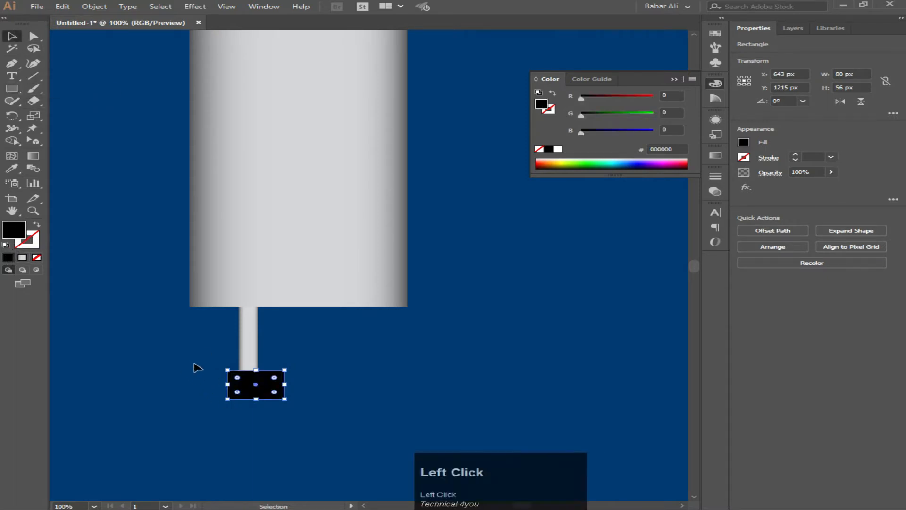
left_click_drag(197, 367, 287, 389)
right_click(12, 142)
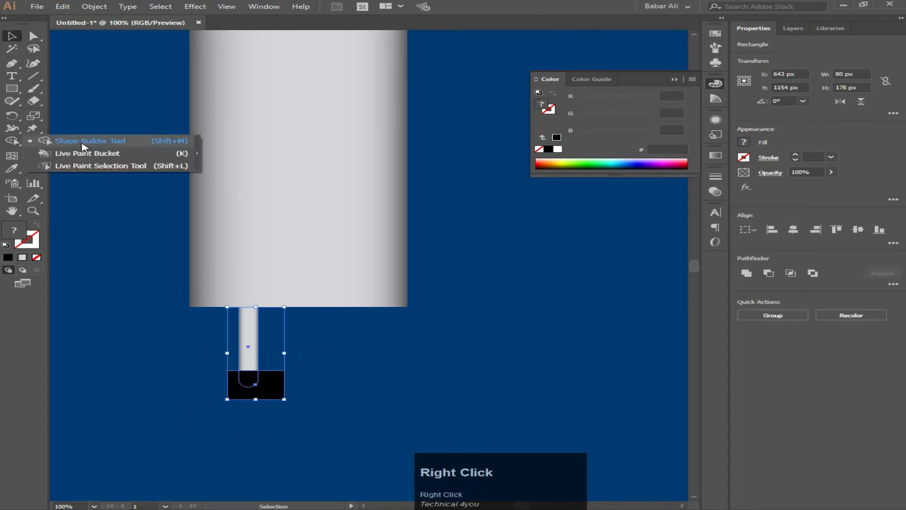
left_click(98, 144)
left_click(267, 391, "alt")
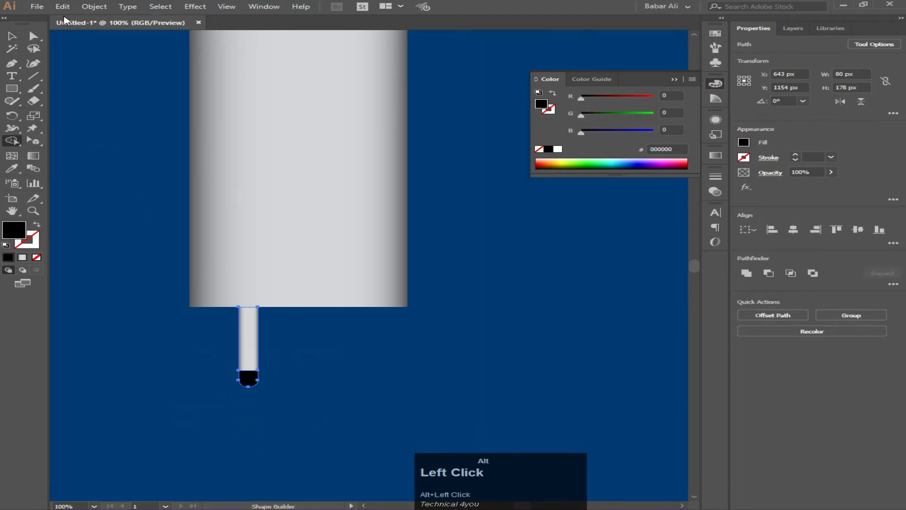
left_click(12, 36)
left_click(361, 410)
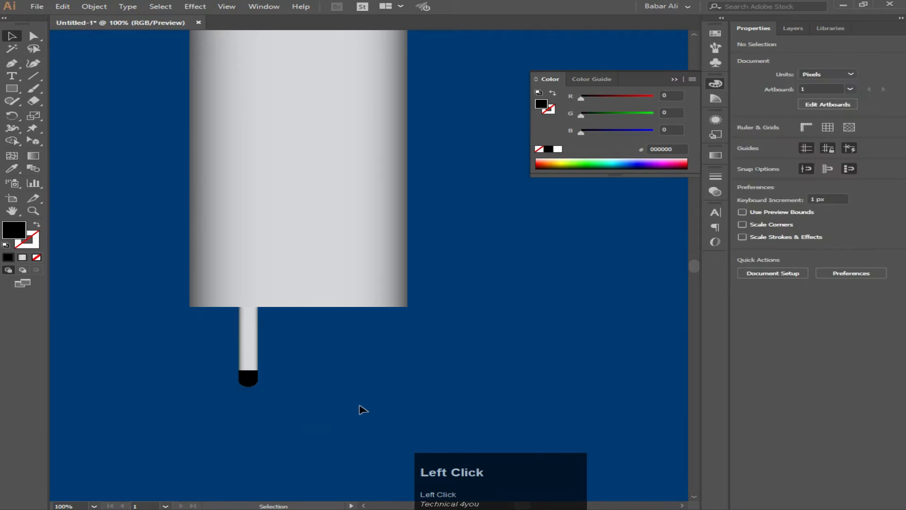
Step: Fill the bar's rounded black tip with dark grey 4C4C4C
left_click(248, 379)
double_click(15, 231)
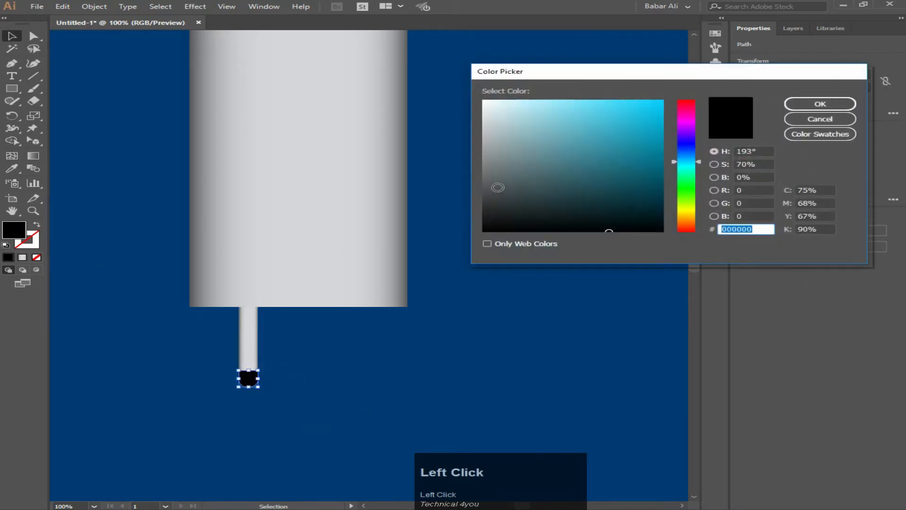
left_click_drag(498, 186, 472, 192)
left_click(821, 104)
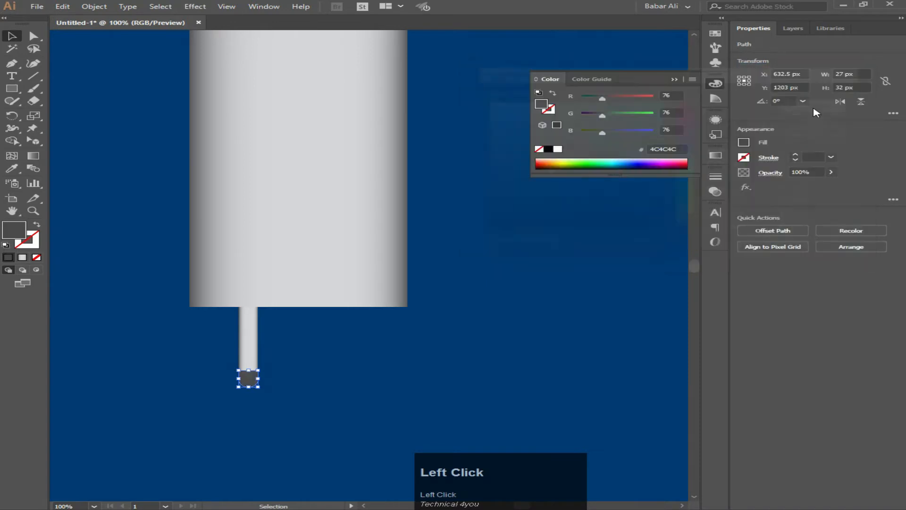
left_click(460, 361)
key("space")
left_click_drag(460, 369, 345, 307)
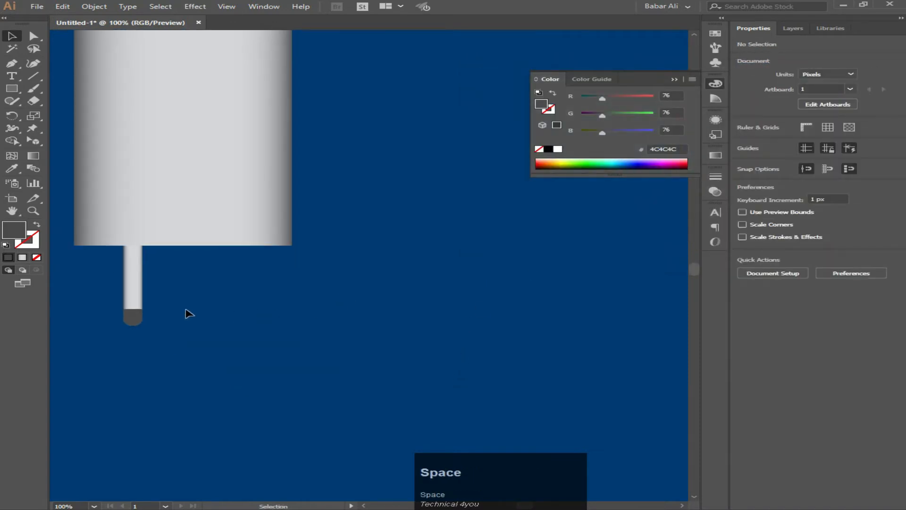
Step: Set the fill of the bar's rounded tip to the darker grey 2B2B2B
left_click(134, 318)
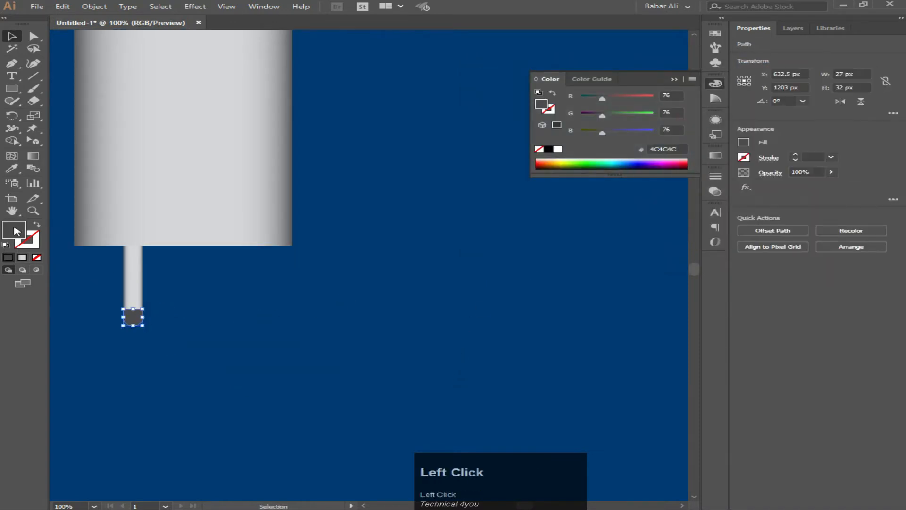
double_click(15, 230)
left_click_drag(485, 195, 483, 209)
left_click(820, 105)
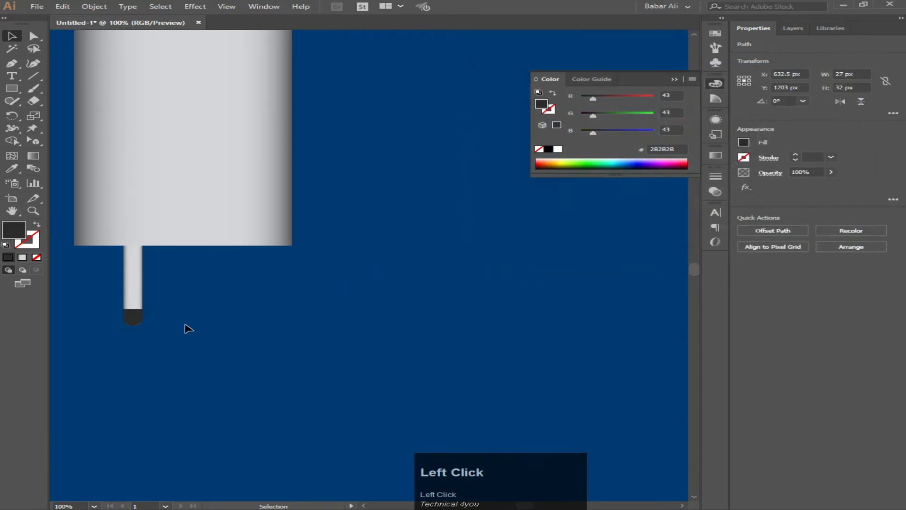
Step: Duplicate the bar and its dark tip horizontally to the right, so the two prongs span about 139 px overall
left_click_drag(187, 342, 98, 255)
left_click_drag(144, 289, 223, 289)
left_click(158, 325)
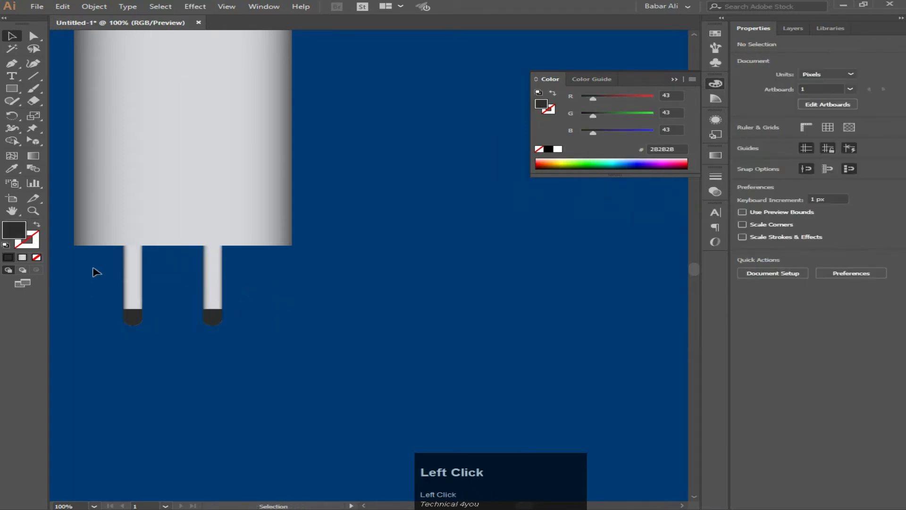
Step: Group both prongs together with their dark tips
left_click_drag(94, 271, 267, 341)
right_click(217, 304)
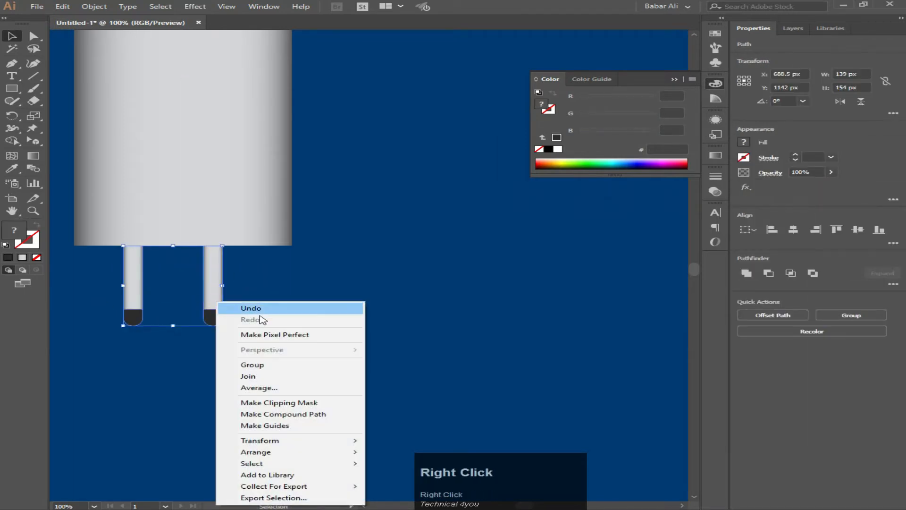
left_click(280, 366)
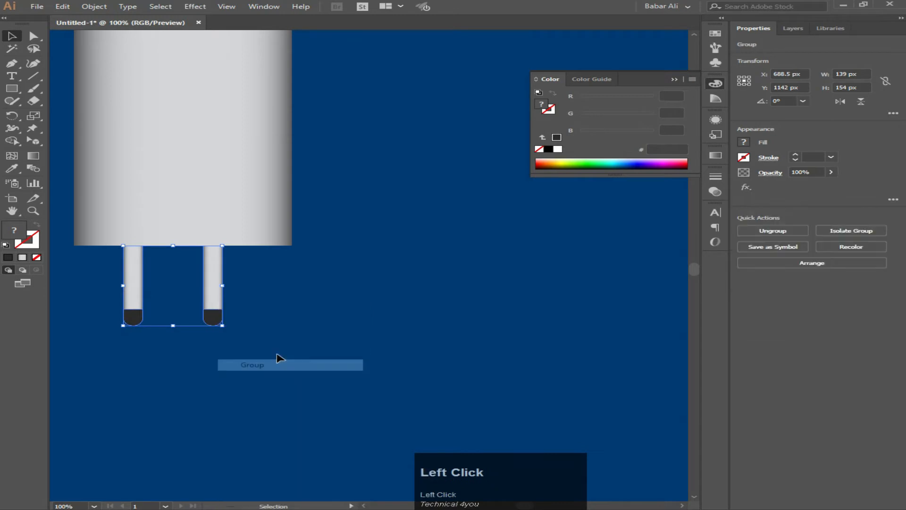
left_click(348, 303)
Step: Align the prong group and the large gradient body on their horizontal centres
scroll(356, 293, "down", 3)
left_click_drag(403, 259, 400, 262)
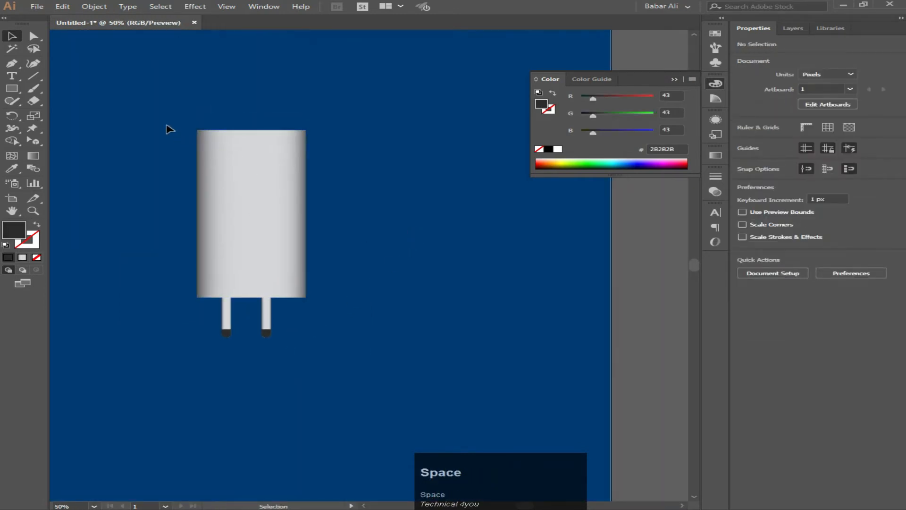
left_click_drag(168, 127, 342, 379)
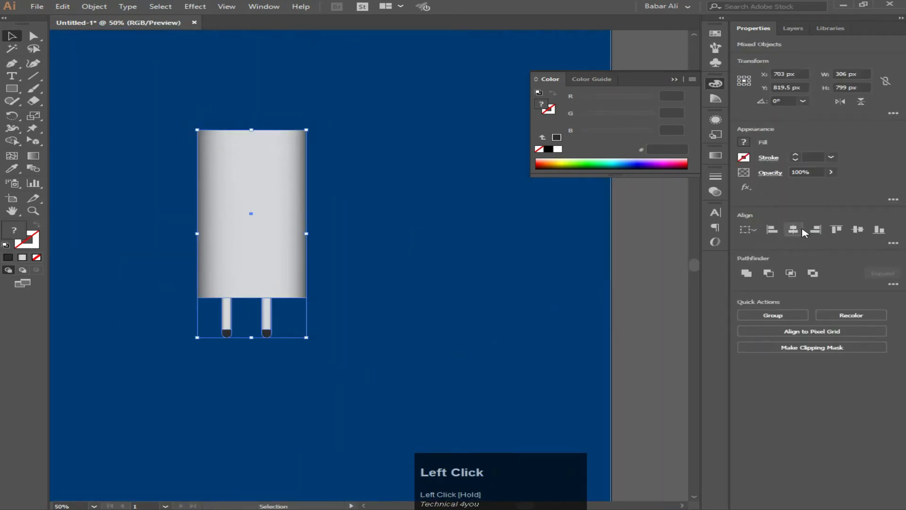
left_click(796, 232)
left_click(348, 237)
Step: Draw a dark 27 × 4 px rectangle across the top of the left prong, directly below the body's bottom edge
scroll(288, 233, "up", 2)
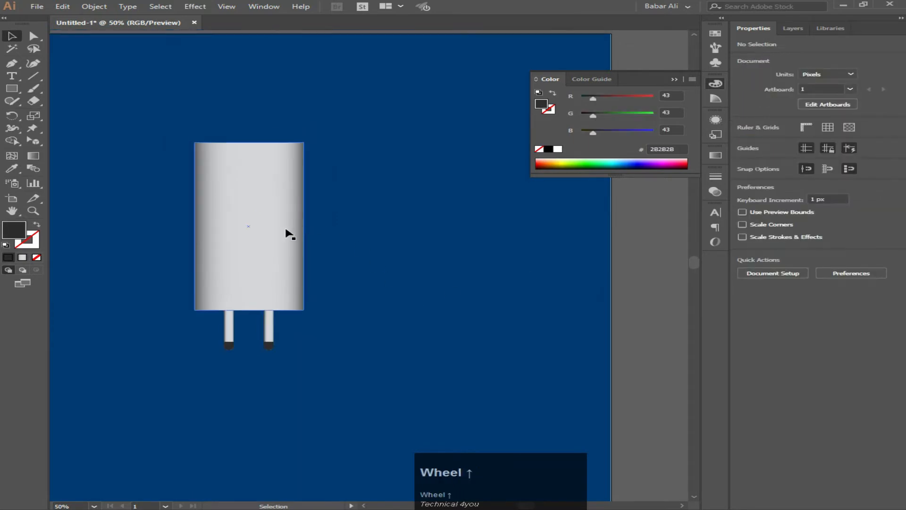
scroll(303, 202, "up", 1)
scroll(374, 238, "down", 3)
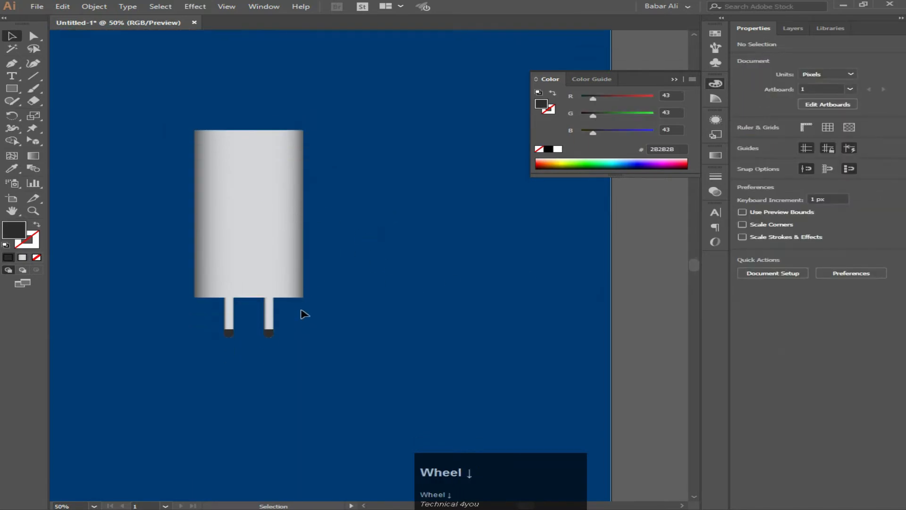
scroll(278, 362, "up", 1, "alt")
scroll(229, 295, "up", 3, "alt")
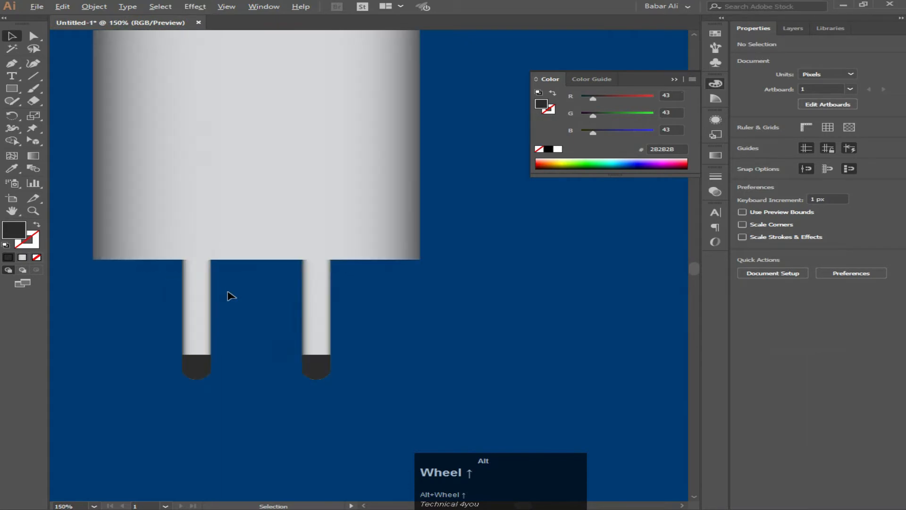
left_click(11, 88)
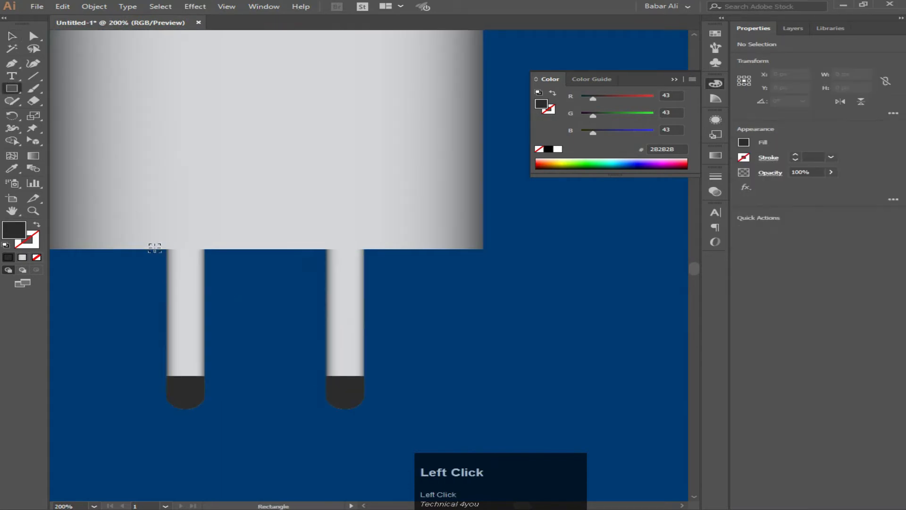
scroll(171, 257, "up", 1, "alt")
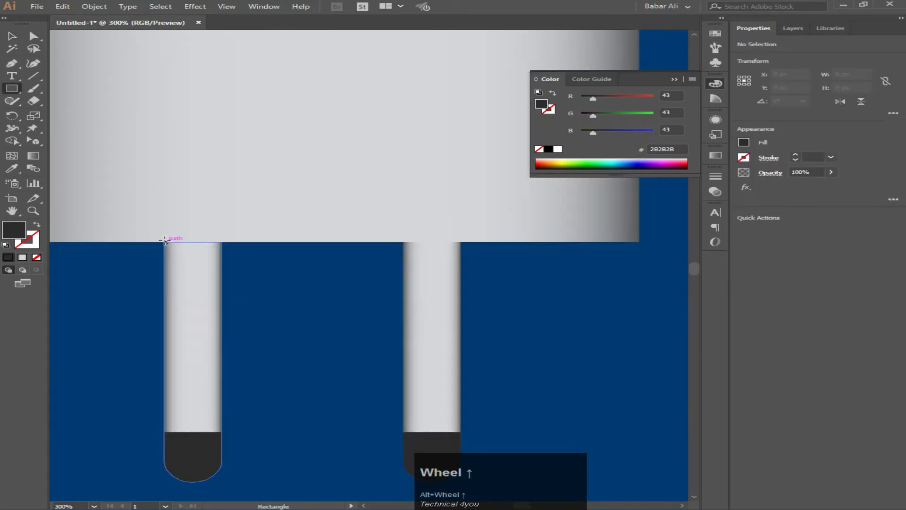
left_click_drag(166, 243, 220, 247)
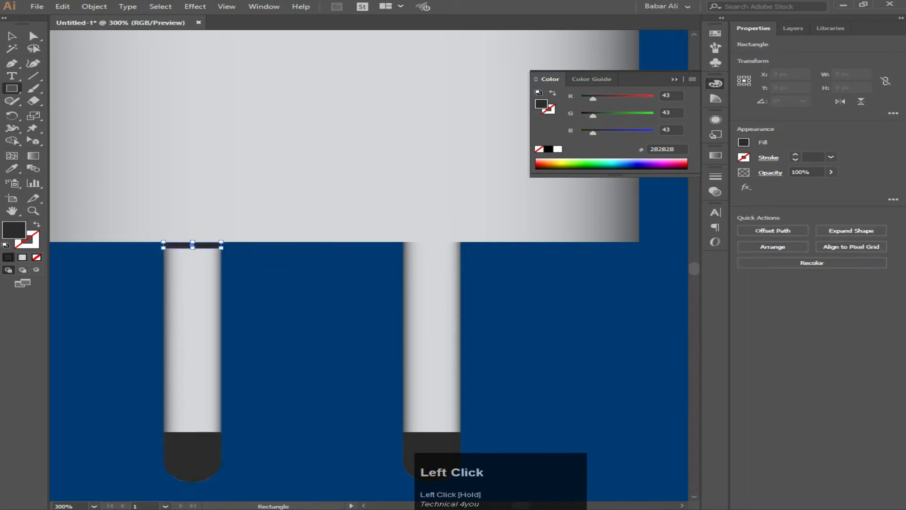
Step: Lower the thin strip's opacity to 17% to make it a soft shadow on the left prong
left_click(810, 171)
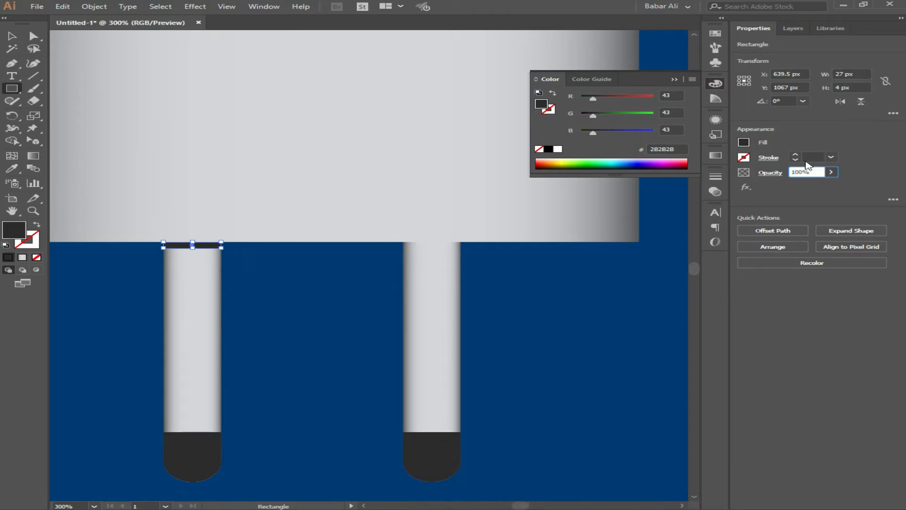
left_click(810, 170)
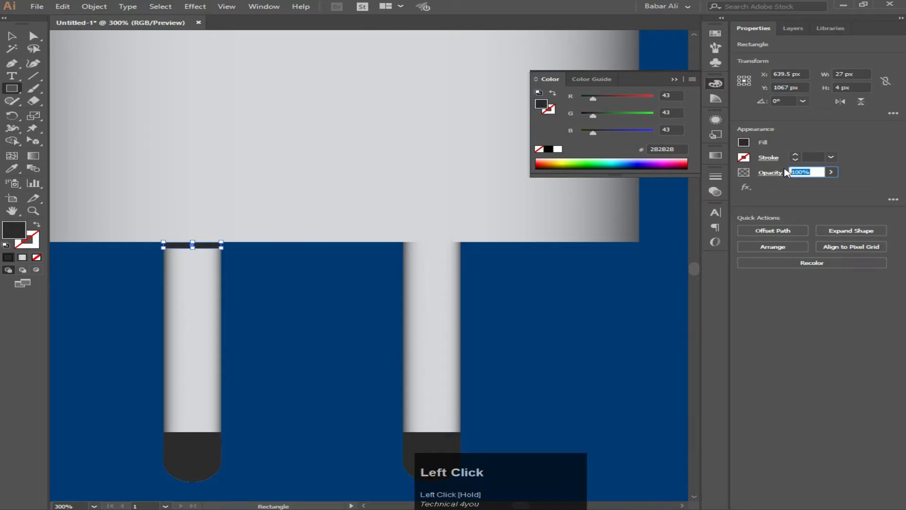
left_click(831, 172)
left_click(791, 185)
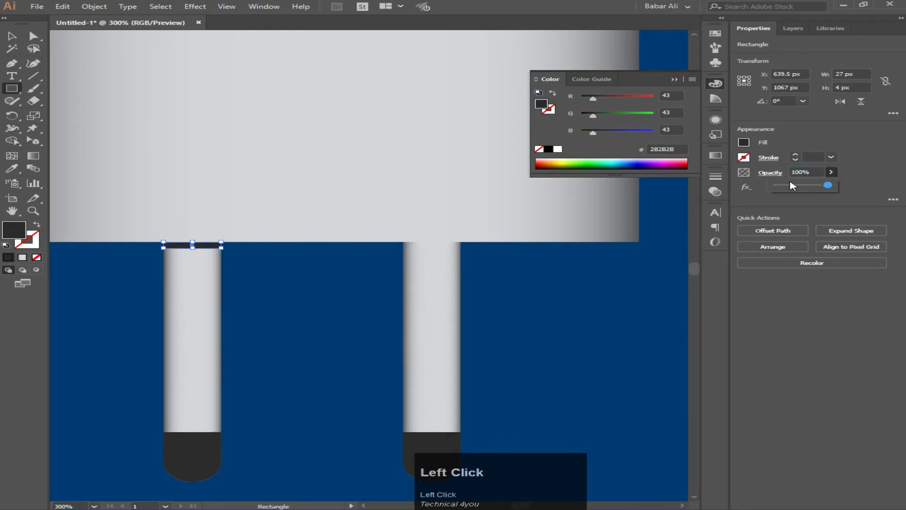
left_click_drag(789, 185, 787, 186)
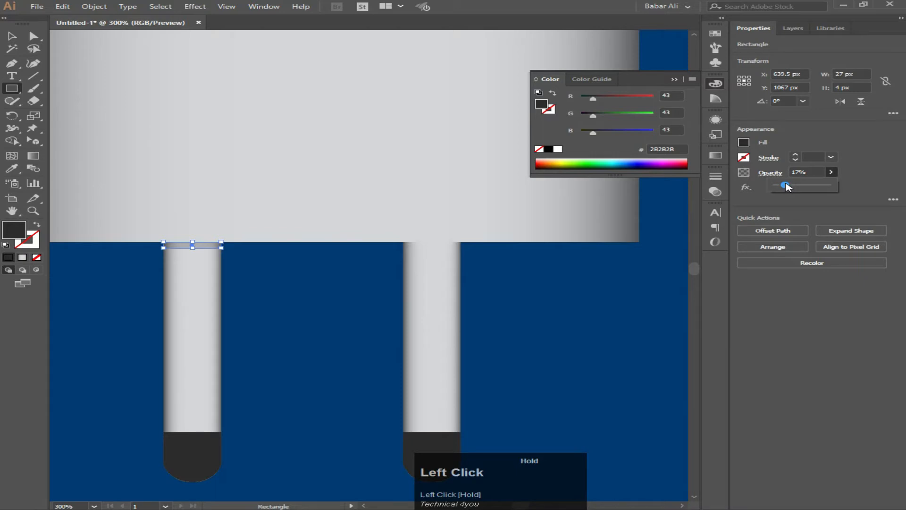
left_click(83, 299, "ctrl")
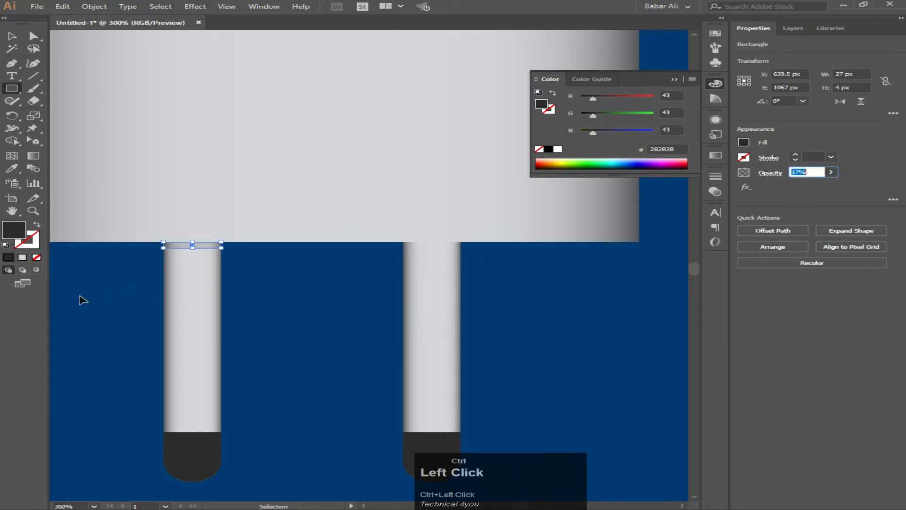
Step: Duplicate the semi-transparent shadow strip onto the top of the right prong
left_click(31, 35)
left_click(391, 296)
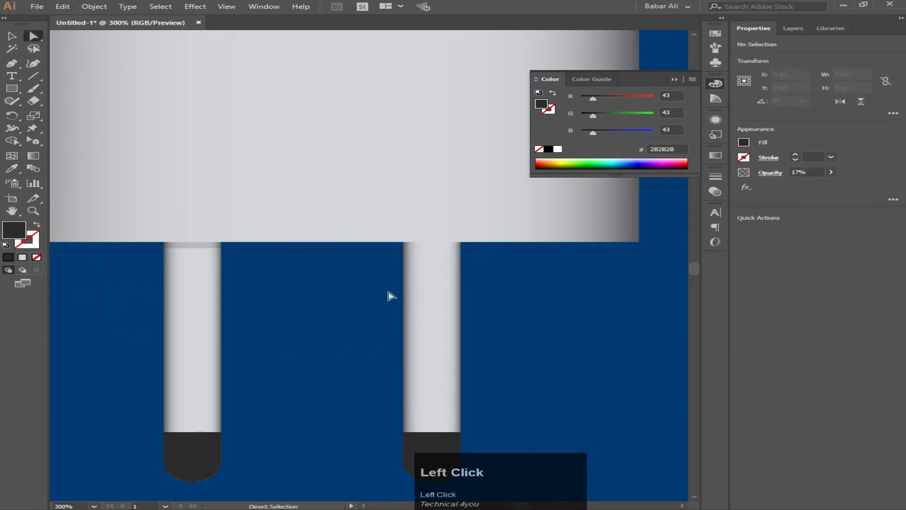
scroll(196, 255, "up", 3, "alt")
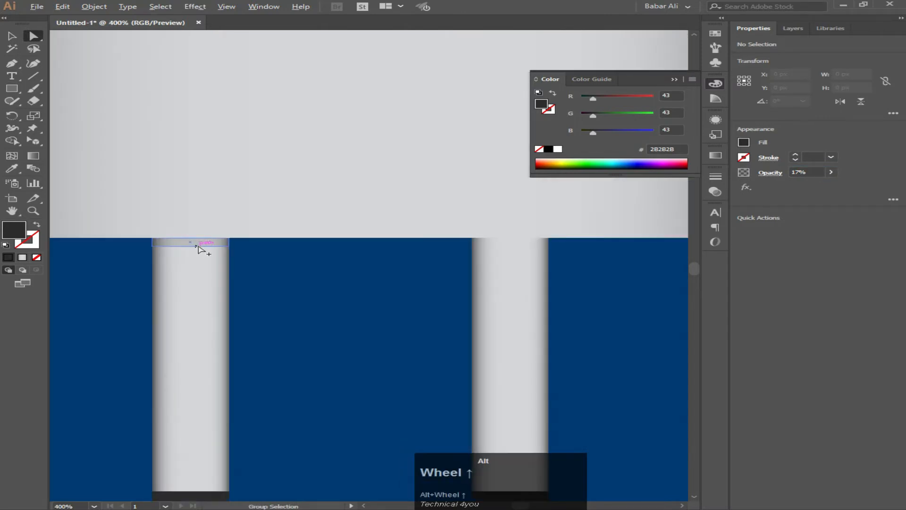
left_click_drag(197, 246, 553, 241)
left_click(616, 293)
Step: Shorten the large gradient body to a height of 549 px by moving its two top corner points down
scroll(617, 293, "down", 3)
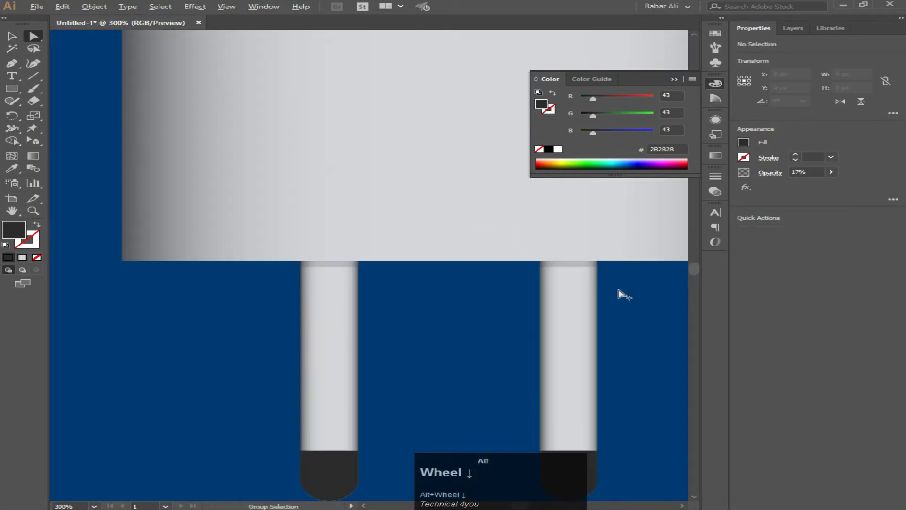
scroll(609, 316, "down", 2)
left_click_drag(593, 318, 324, 296)
scroll(326, 298, "down", 2)
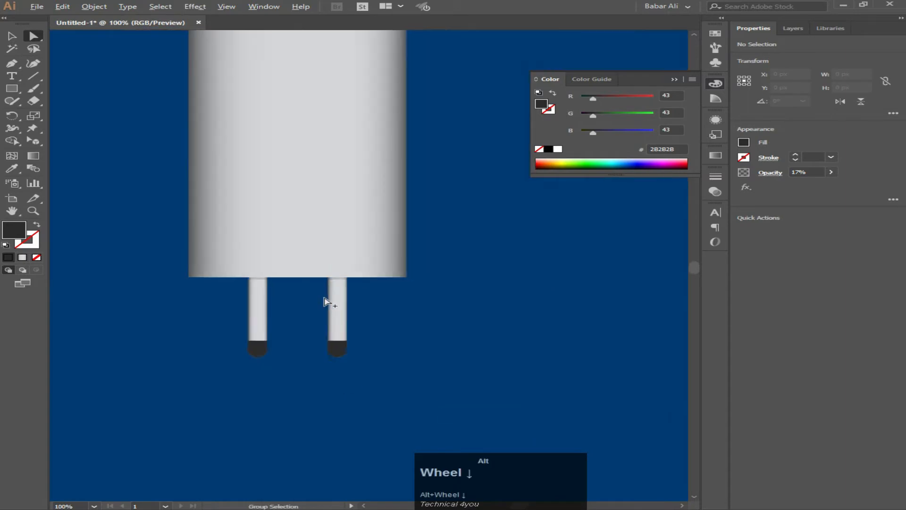
left_click_drag(341, 211, 348, 274)
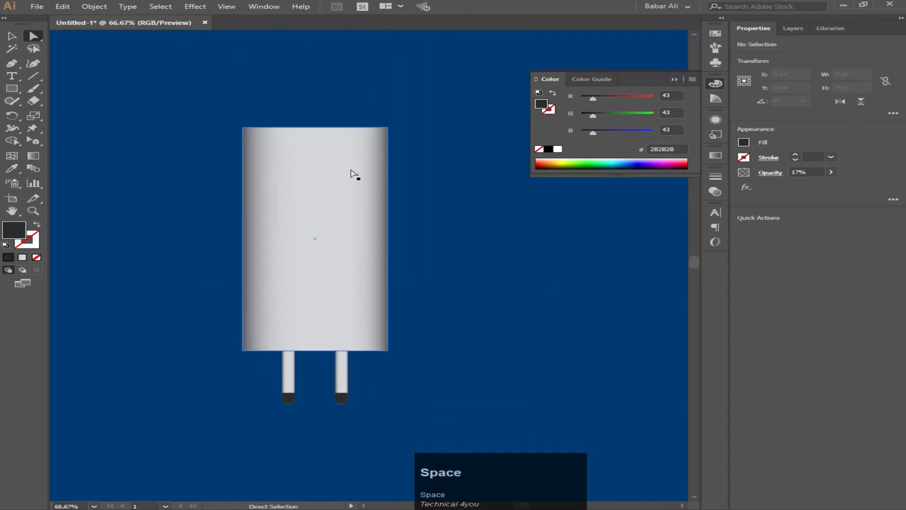
scroll(338, 137, "up", 1)
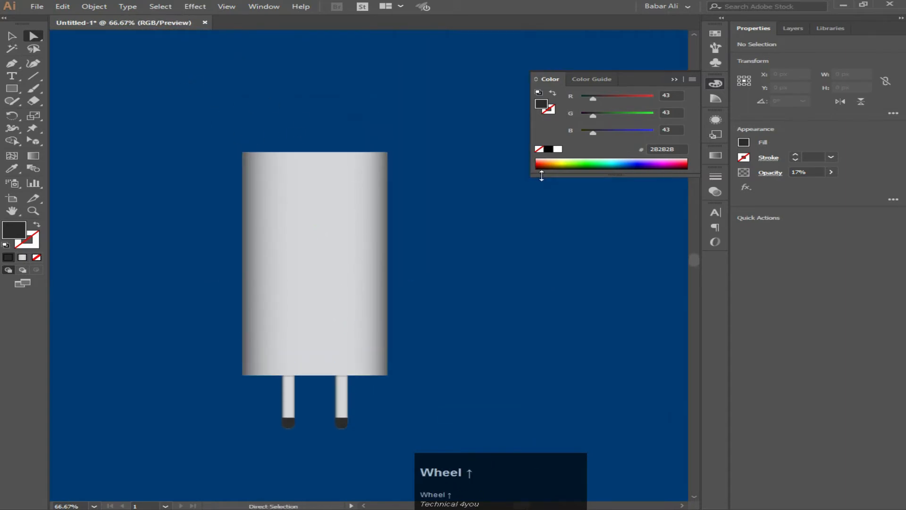
scroll(534, 174, "down", 1)
scroll(486, 227, "down", 2)
left_click_drag(427, 208, 284, 208)
left_click(33, 37)
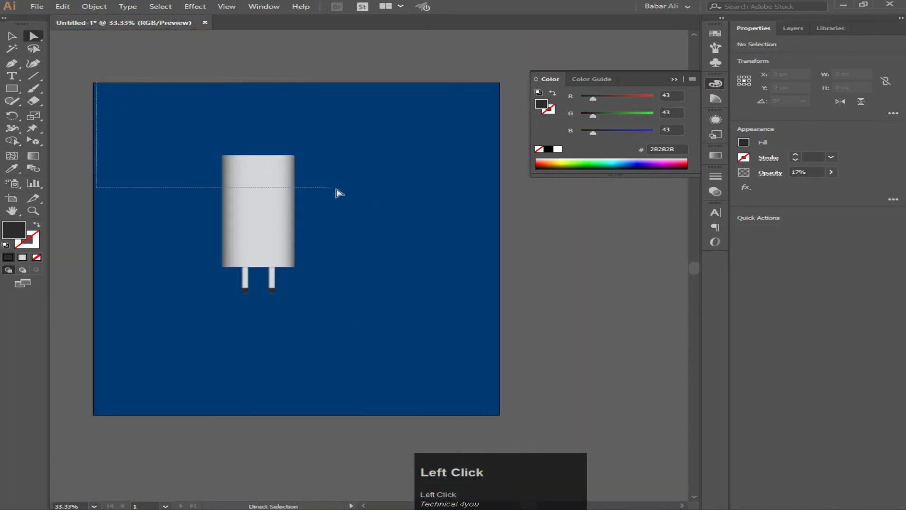
left_click(283, 154)
left_click(222, 157)
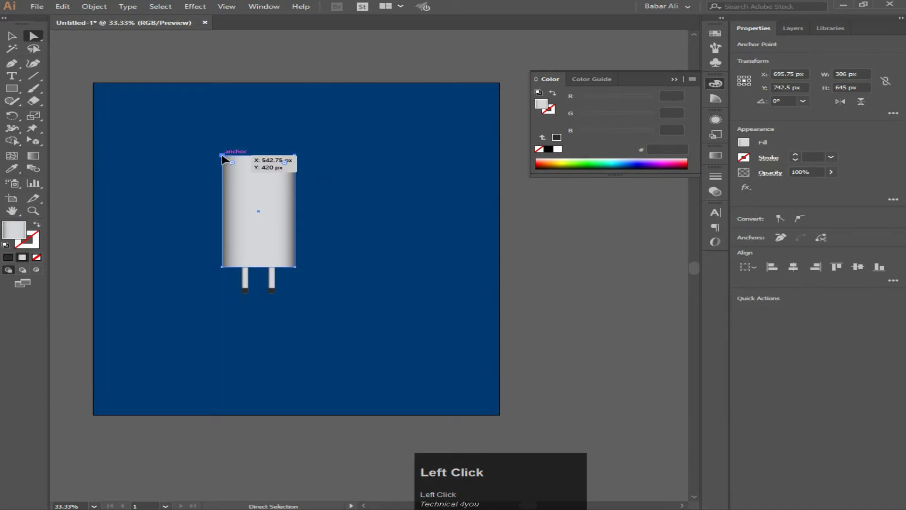
left_click_drag(223, 157, 223, 169)
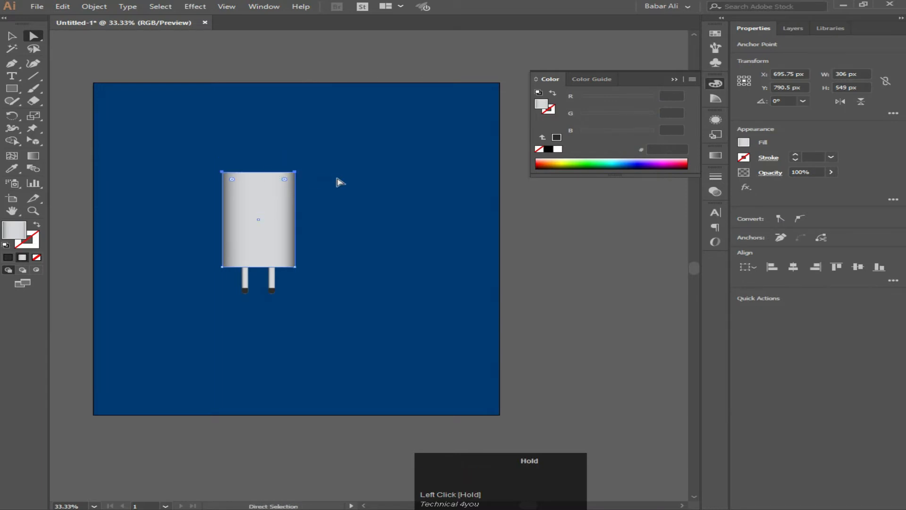
left_click(358, 206)
scroll(358, 209, "up", 1)
scroll(307, 141, "down", 1)
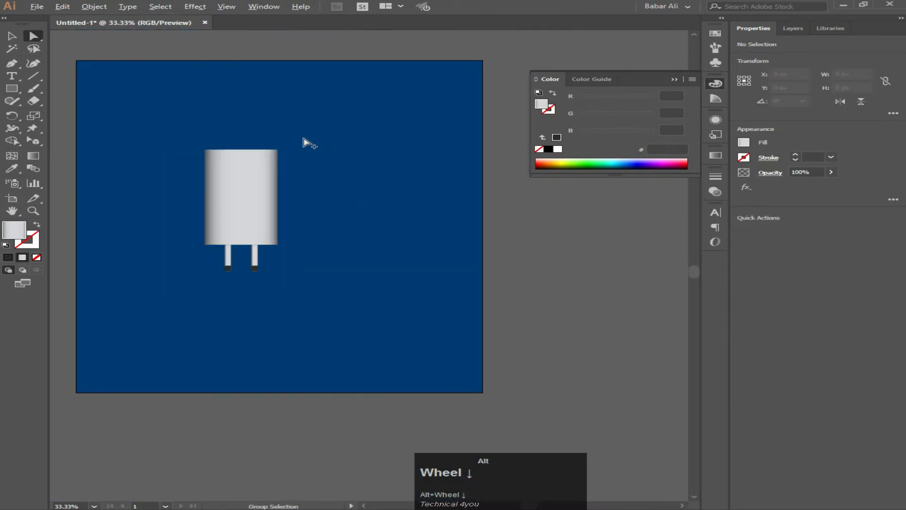
Step: Activate the Paintbrush with the 10 pt. Round brush for freehand drawing around the plug
key("space")
left_click_drag(336, 172, 317, 204)
scroll(318, 208, "up", 1)
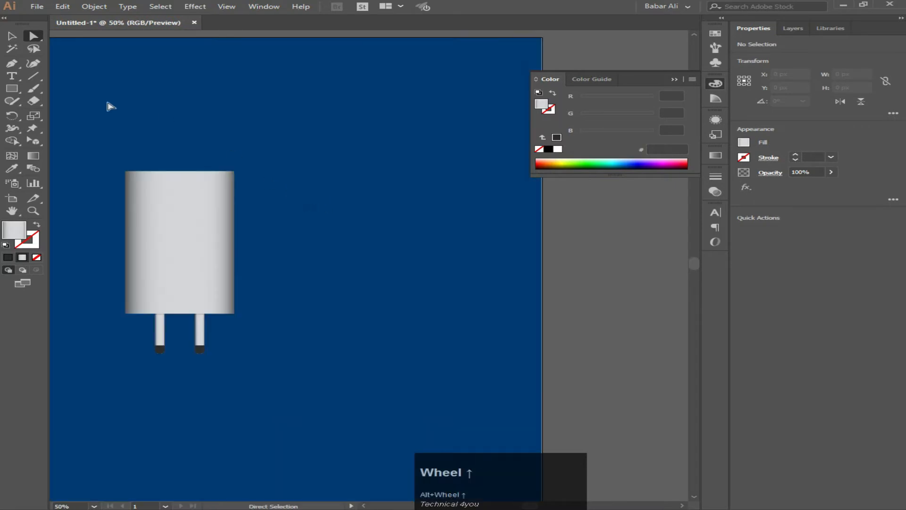
left_click(33, 89)
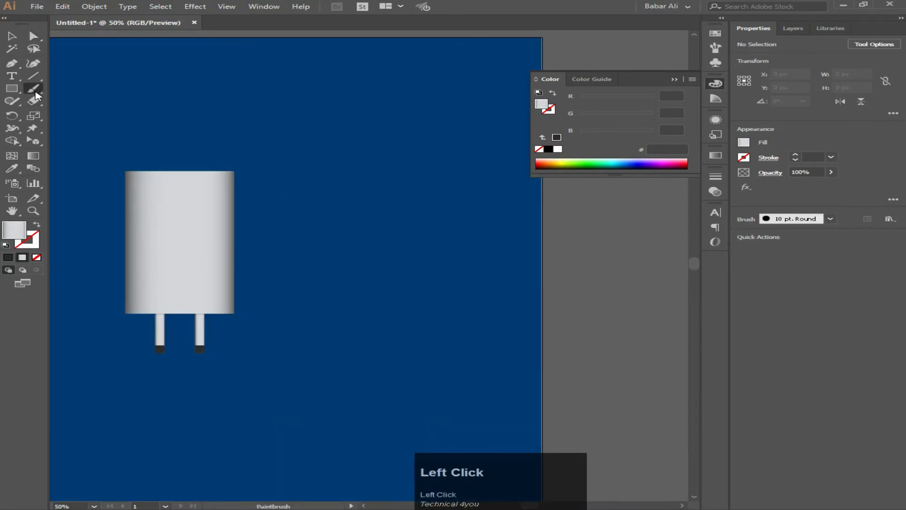
right_click(34, 89)
left_click(109, 87)
scroll(178, 137, "down", 1)
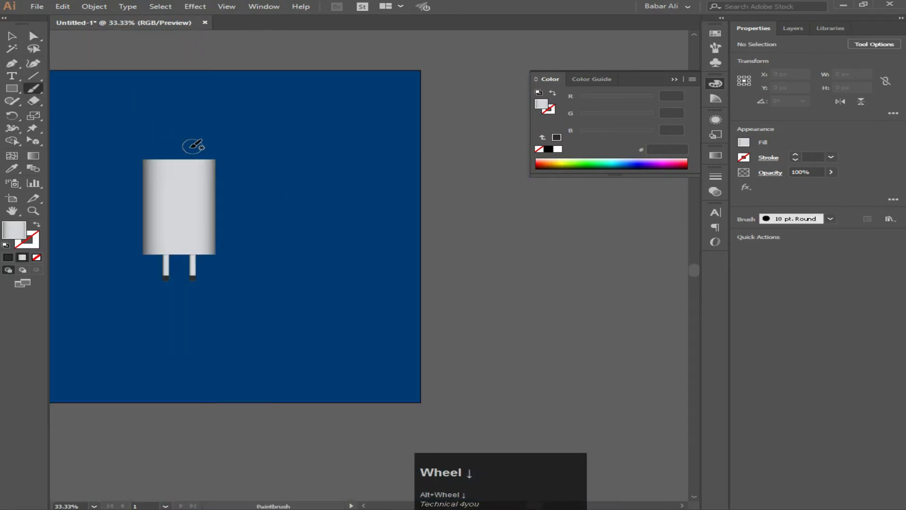
mouse_move(182, 146)
left_mouse_down()
mouse_move(277, 140)
mouse_move(300, 190)
mouse_move(277, 238)
mouse_move(297, 289)
mouse_move(265, 339)
left_mouse_up()
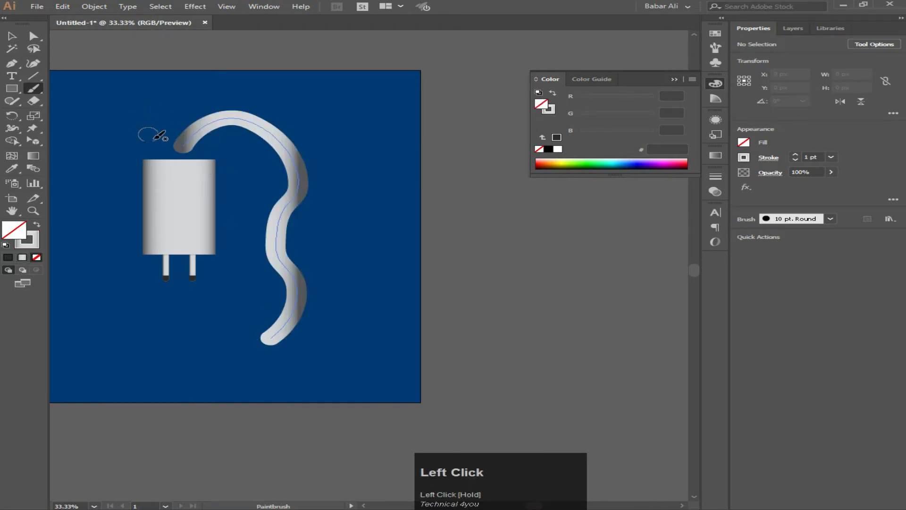
key("ctrl")
key("ctrl+z")
mouse_move(178, 143)
left_mouse_down()
mouse_move(265, 127)
mouse_move(296, 207)
mouse_move(282, 254)
mouse_move(334, 325)
mouse_move(328, 373)
left_mouse_up()
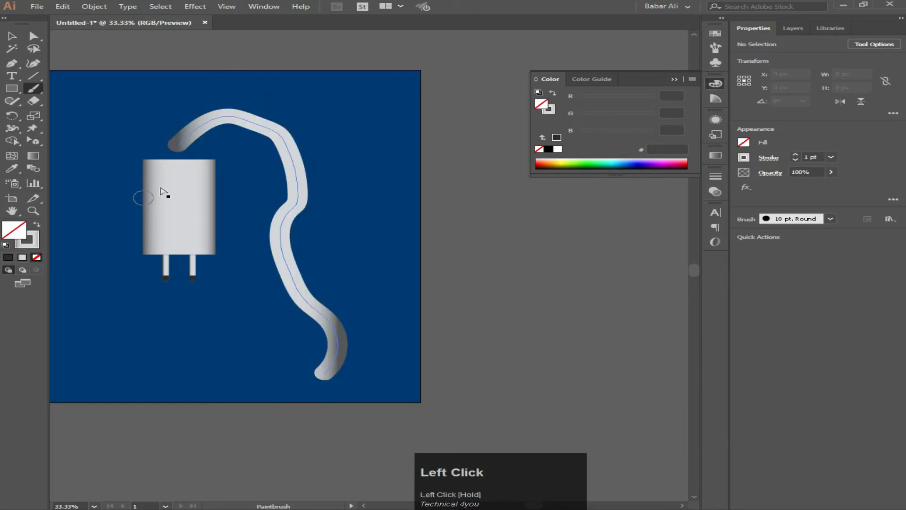
key("ctrl+z")
Step: Paint a wavy cable about 650 × 1562 px from above the plug body to the artboard's lower edge, with a 0.25 pt stroke
mouse_move(182, 139)
left_mouse_down()
mouse_move(324, 241)
mouse_move(236, 398)
left_mouse_up()
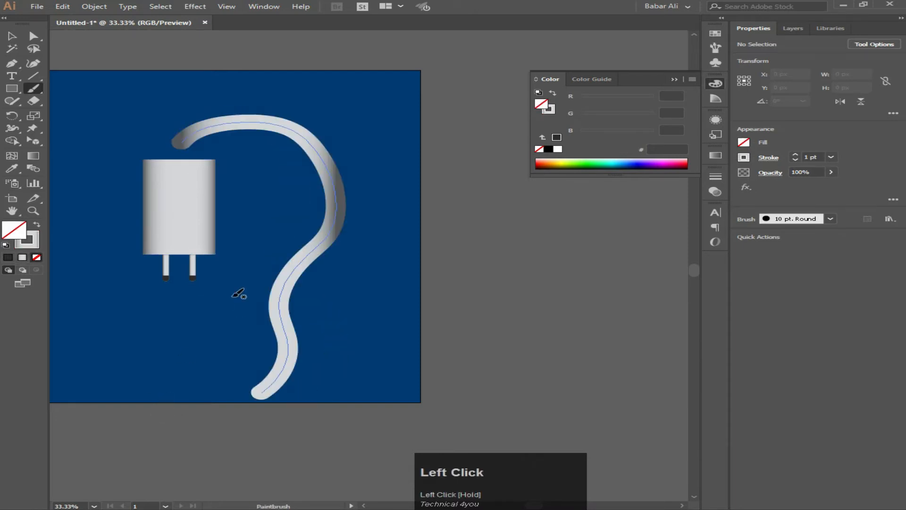
left_click(832, 158)
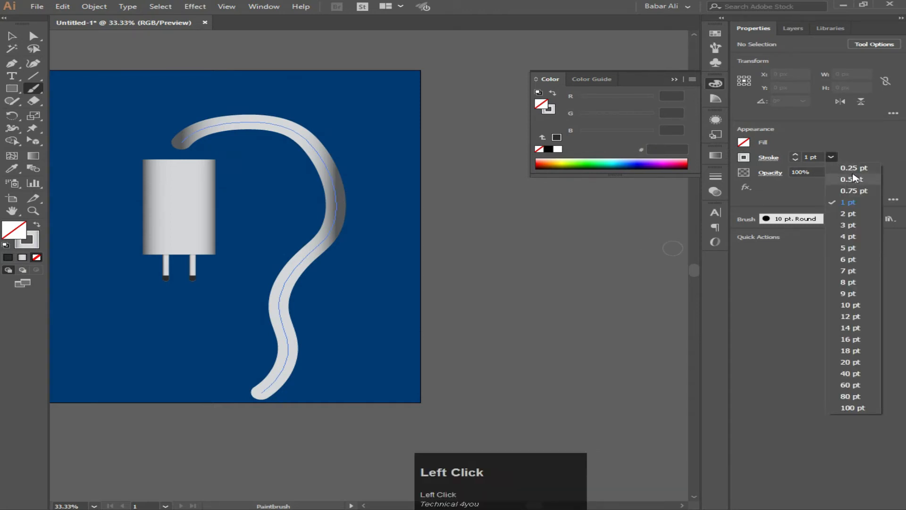
left_click(843, 175)
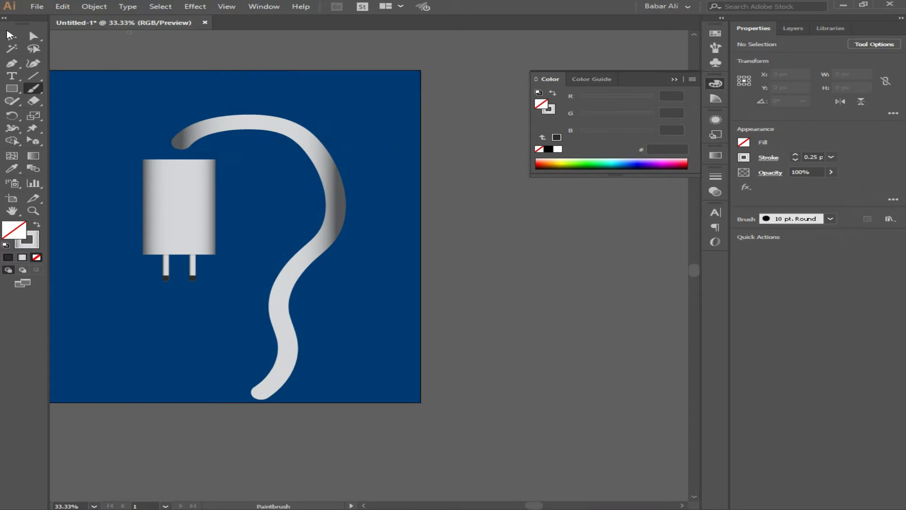
left_click(11, 36)
left_click(338, 184)
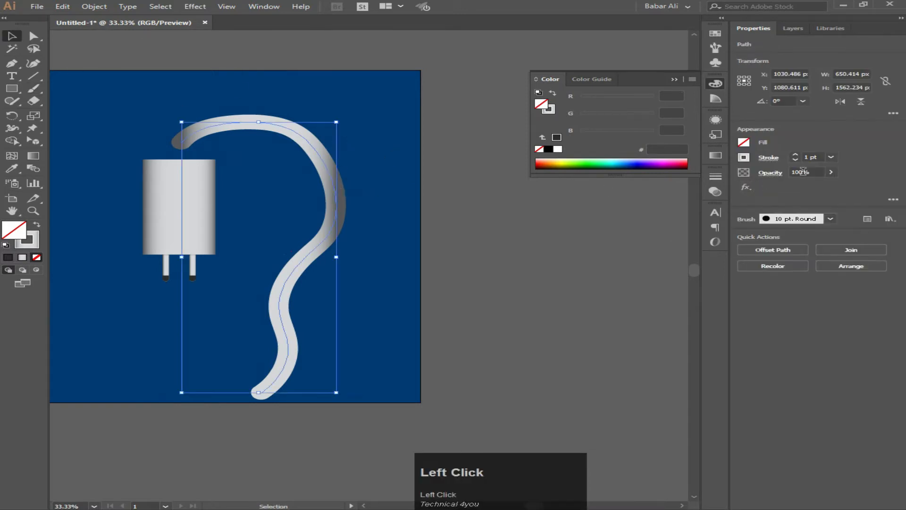
left_click(833, 158)
left_click(843, 164)
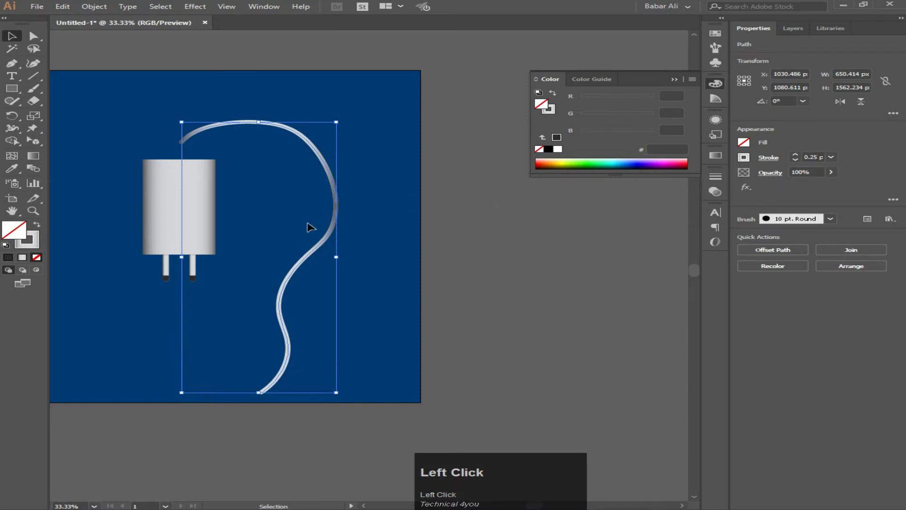
left_click(370, 200)
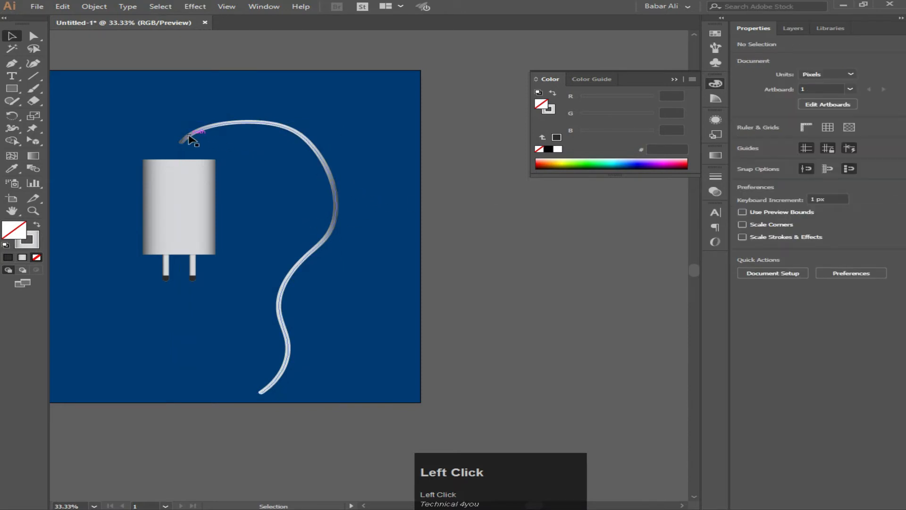
Step: Move the cable about 41 px straight down, bringing its upper end closer to the plug body
left_click_drag(193, 140, 194, 147)
scroll(181, 146, "up", 5)
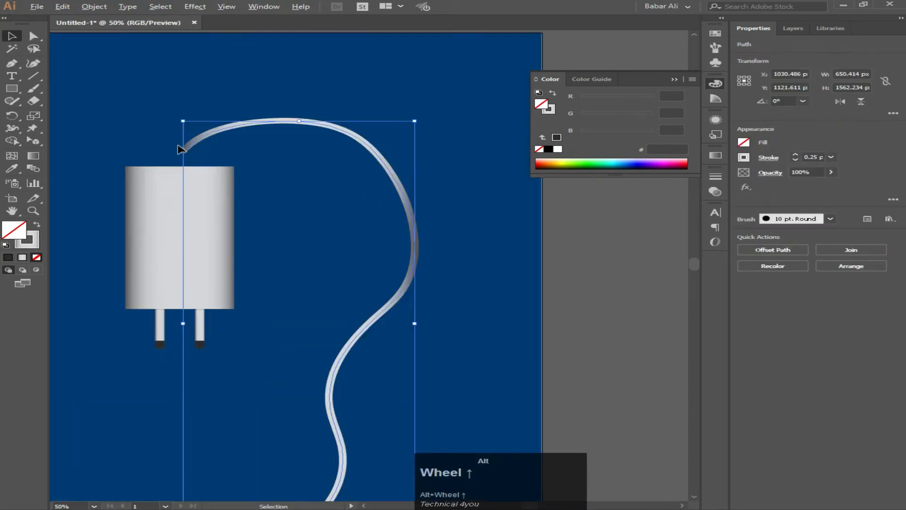
left_click(169, 143)
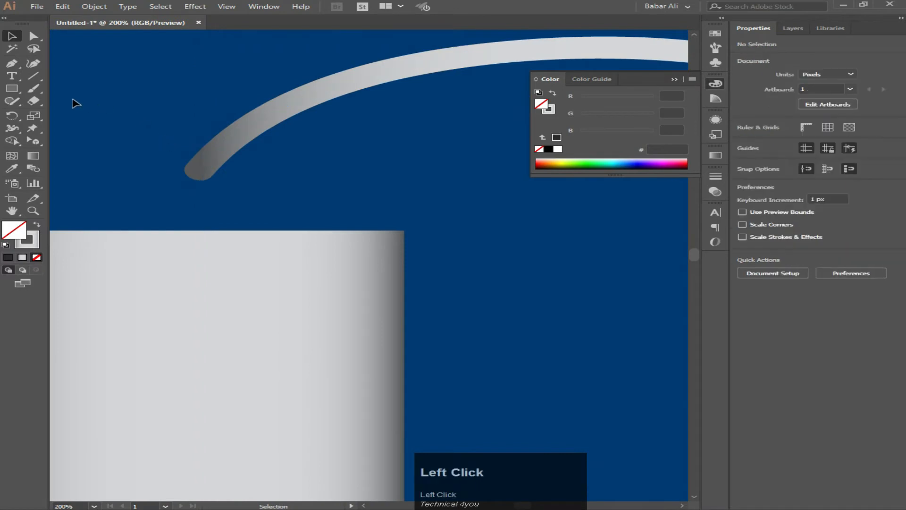
Step: Draw a 21 × 40 px connector rectangle on the body's top edge with the grey linear gradient fill and no stroke
right_click(11, 89)
left_click(51, 88)
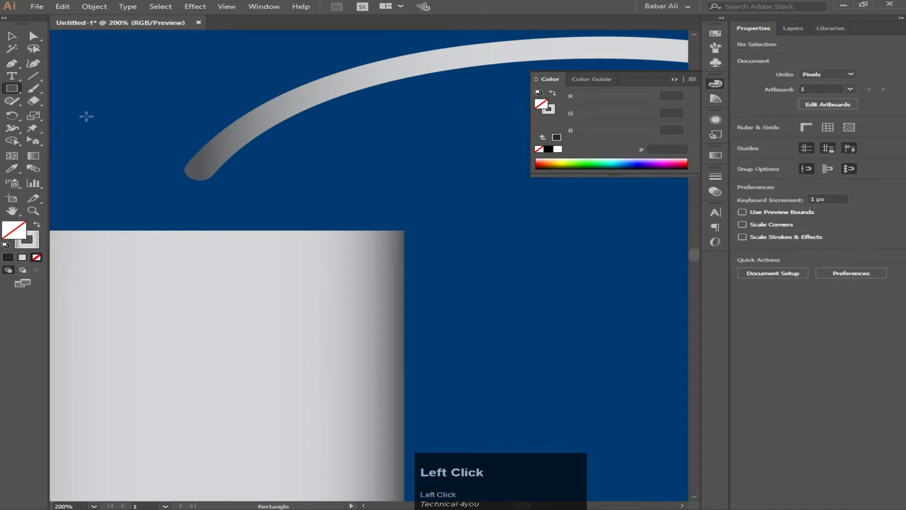
scroll(171, 186, "down", 2)
key("space")
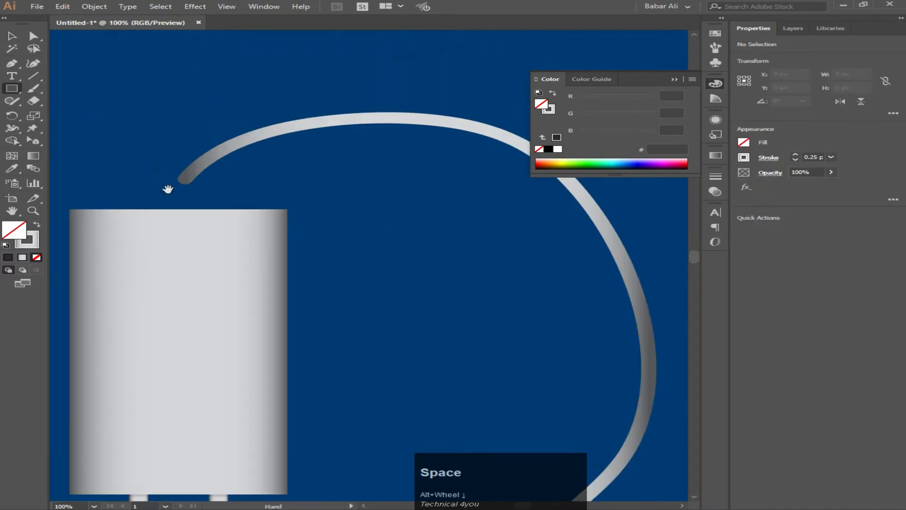
left_click_drag(168, 189, 187, 211)
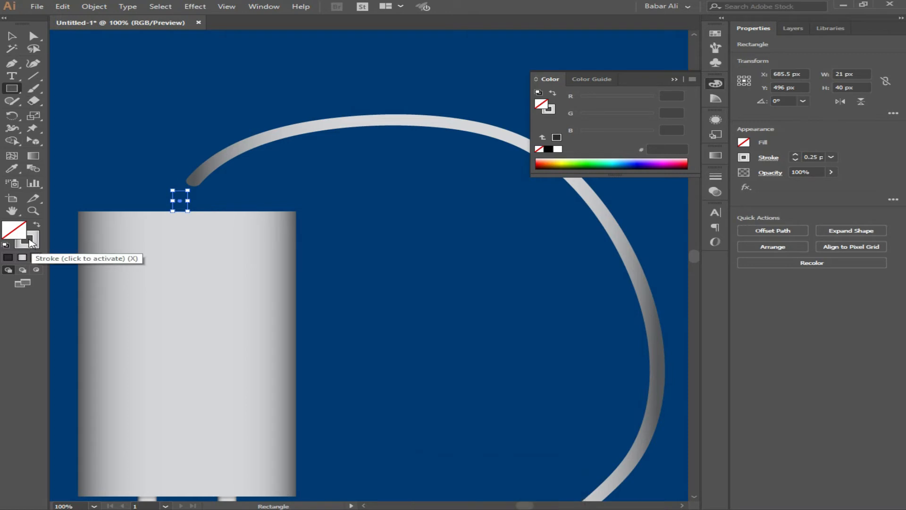
left_click(37, 257)
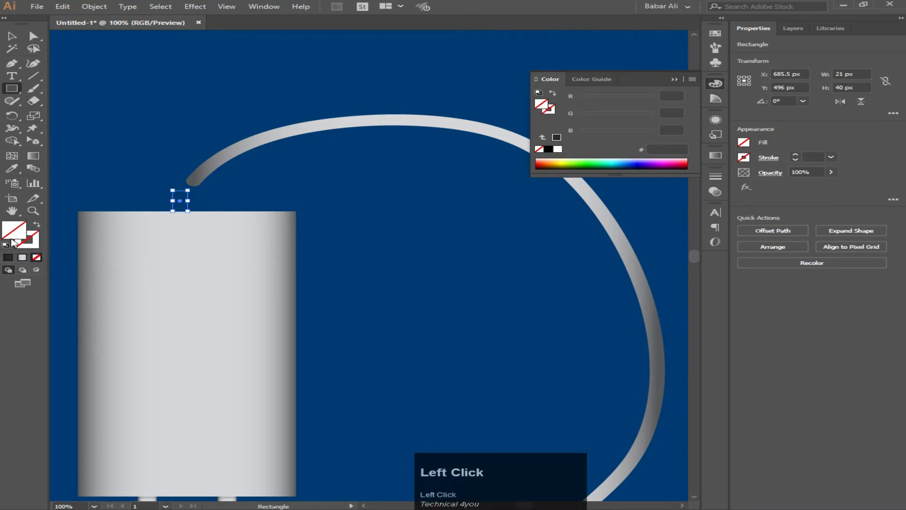
left_click(22, 257)
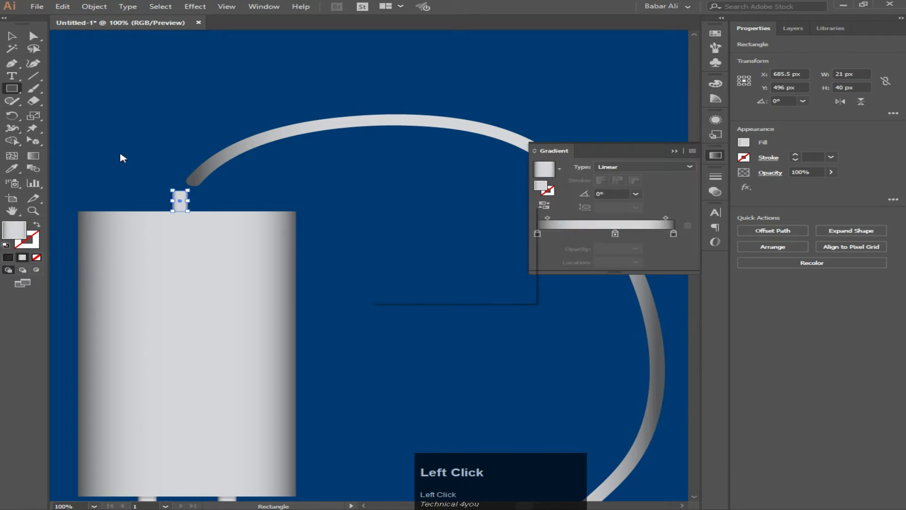
left_click(121, 157)
left_click(506, 282)
left_click(33, 36)
left_click(178, 132)
scroll(197, 180, "up", 2)
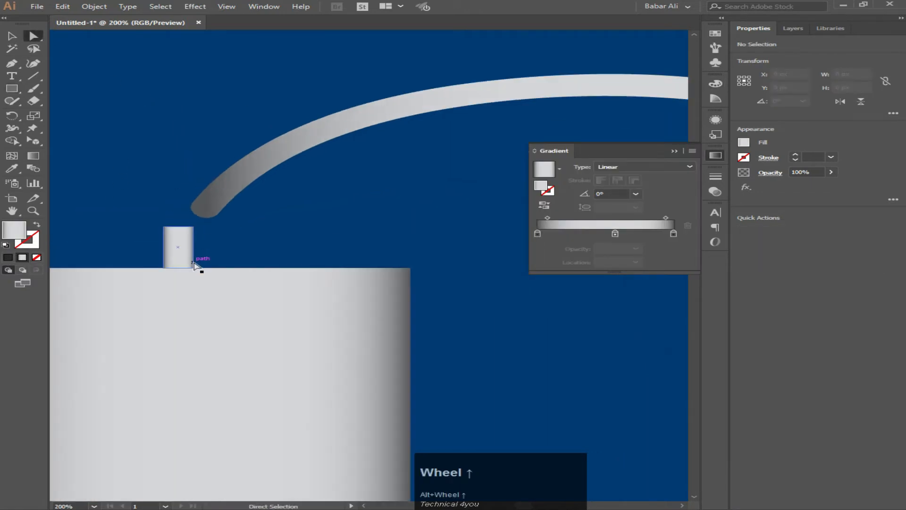
scroll(189, 265, "up", 1)
left_click(213, 178)
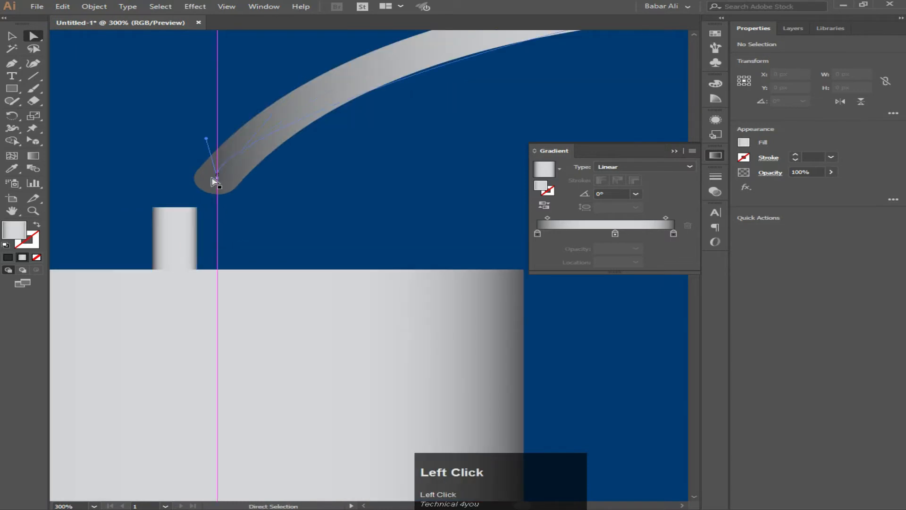
left_click_drag(212, 178, 134, 203)
key("ctrl+z")
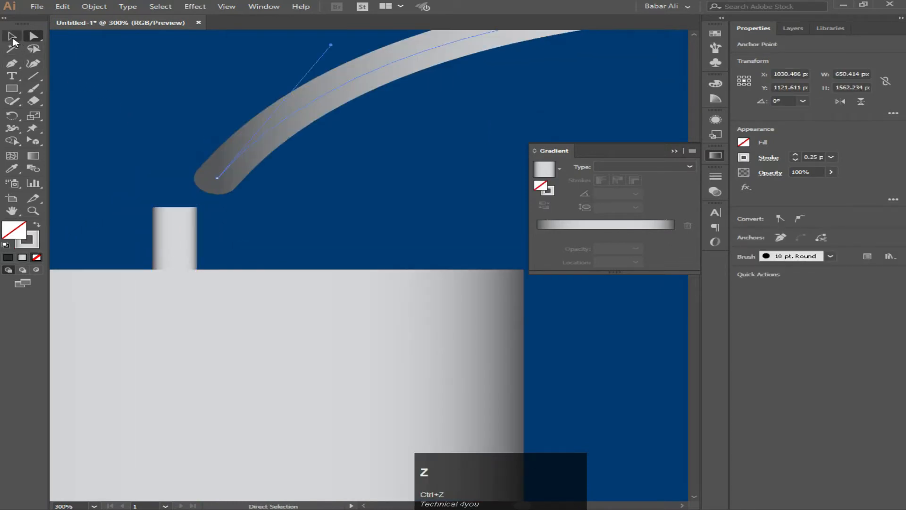
Step: Move the whole cable about 19 px left and 20 px down so its end meets the small connector
left_click(12, 36)
left_click_drag(225, 179, 187, 200)
left_click(148, 159)
scroll(149, 161, "down", 4, "alt")
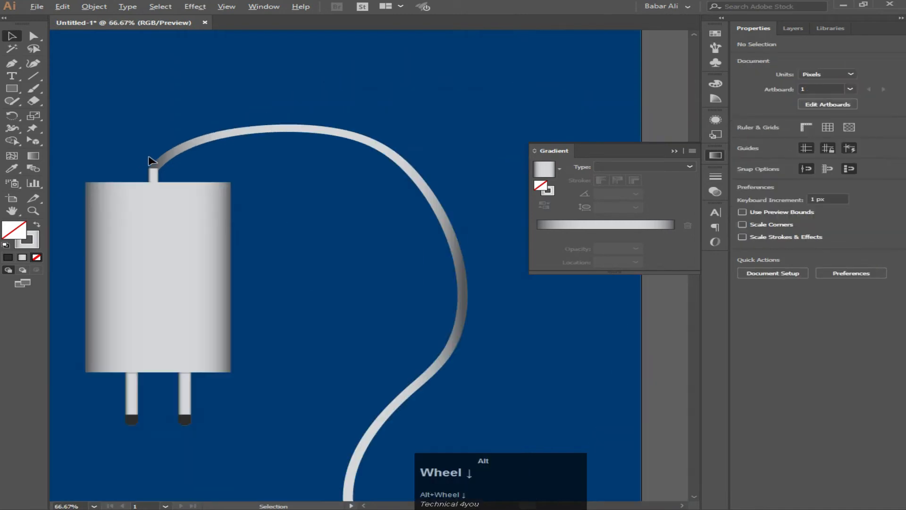
scroll(393, 195, "down", 1, "alt")
Step: Try to adjust the cable's stroke gradient by moving its light middle stop toward the dark starting stop
left_click_drag(391, 203, 342, 115)
left_click(404, 148)
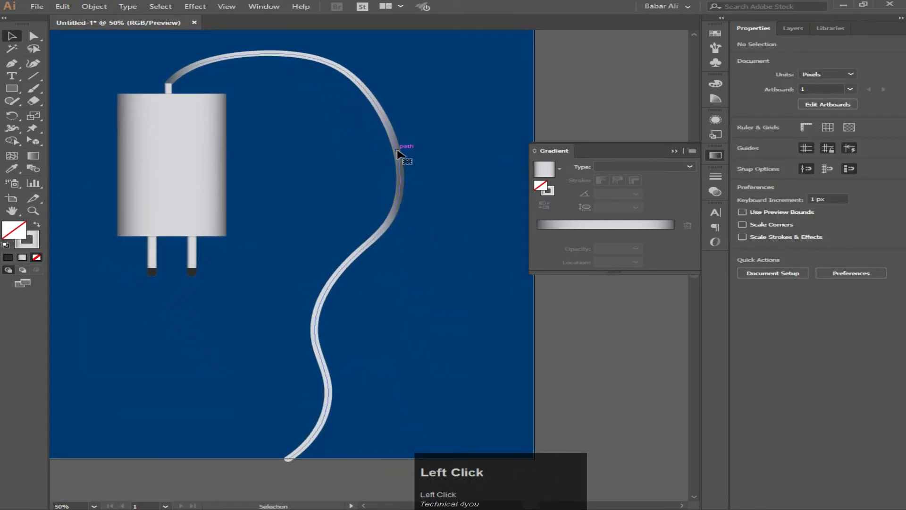
left_click(33, 245)
left_click(22, 257)
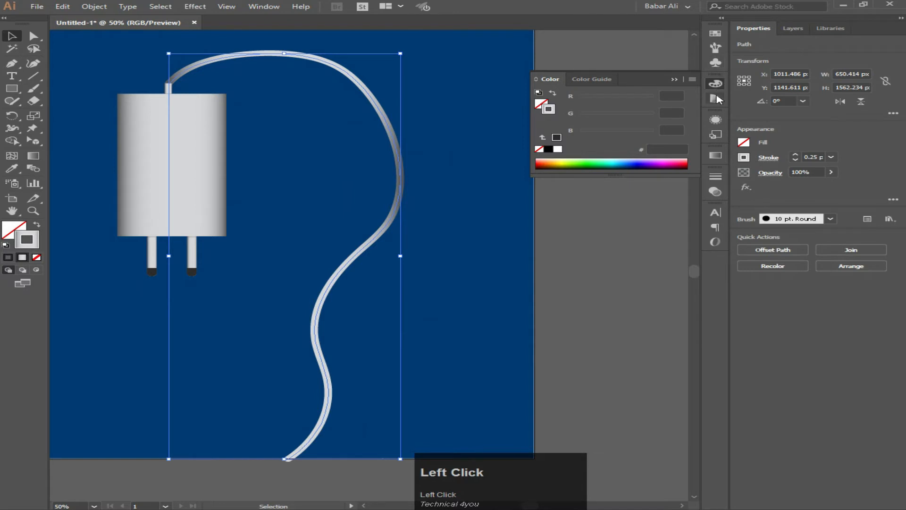
left_click(716, 98)
left_click(717, 84)
left_click(719, 64)
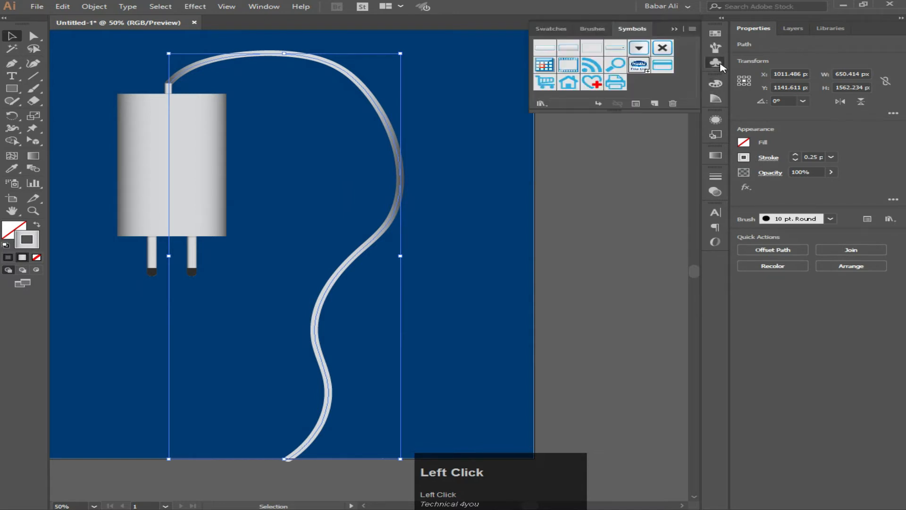
left_click(717, 156)
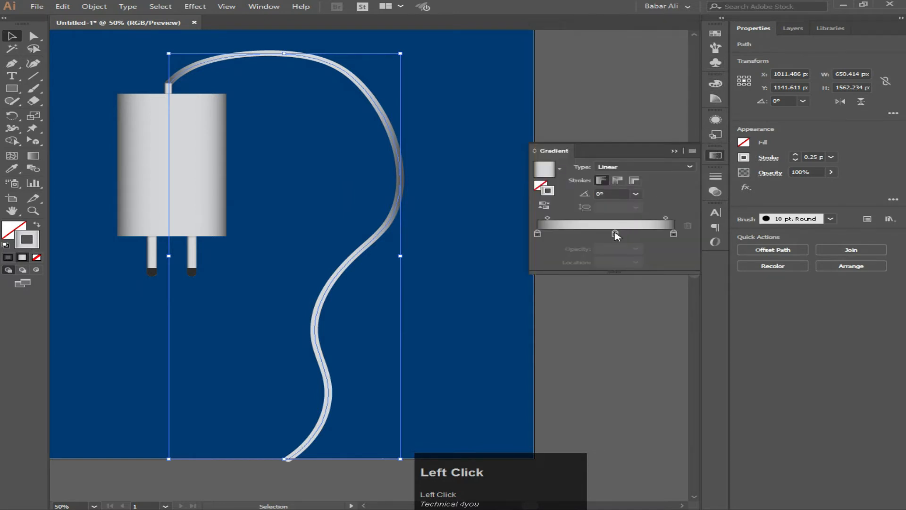
left_click_drag(616, 235, 546, 236)
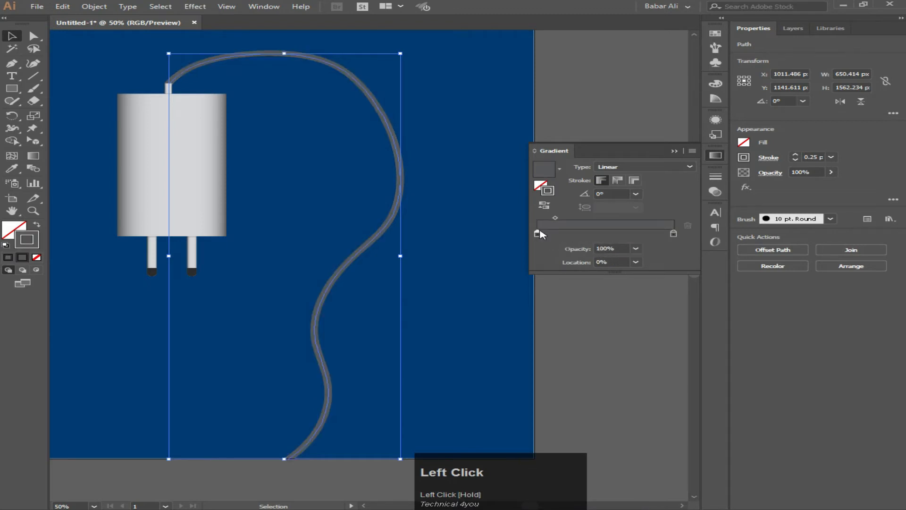
Step: Replace the cable's gradient stroke with solid white (FFFFFF), keep it unfilled, and set its weight to 0.25 pt
left_click(36, 257)
double_click(12, 232)
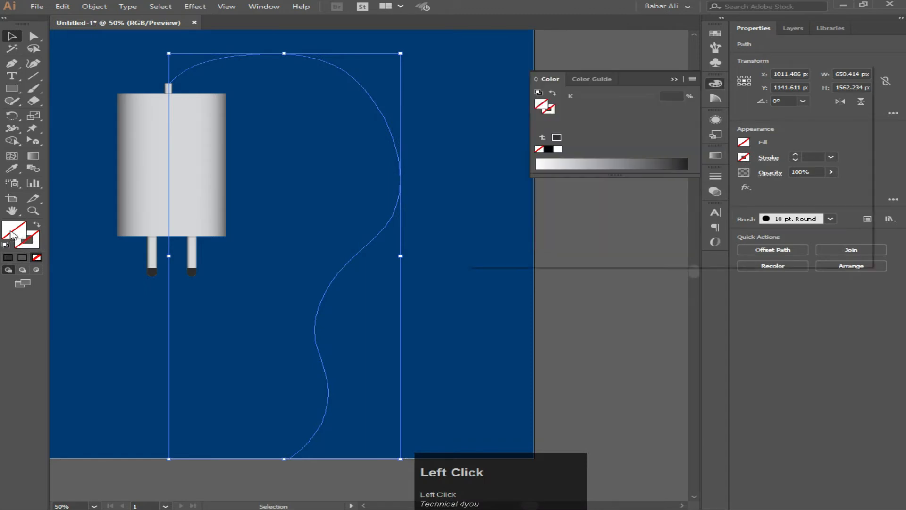
left_click_drag(515, 126, 480, 88)
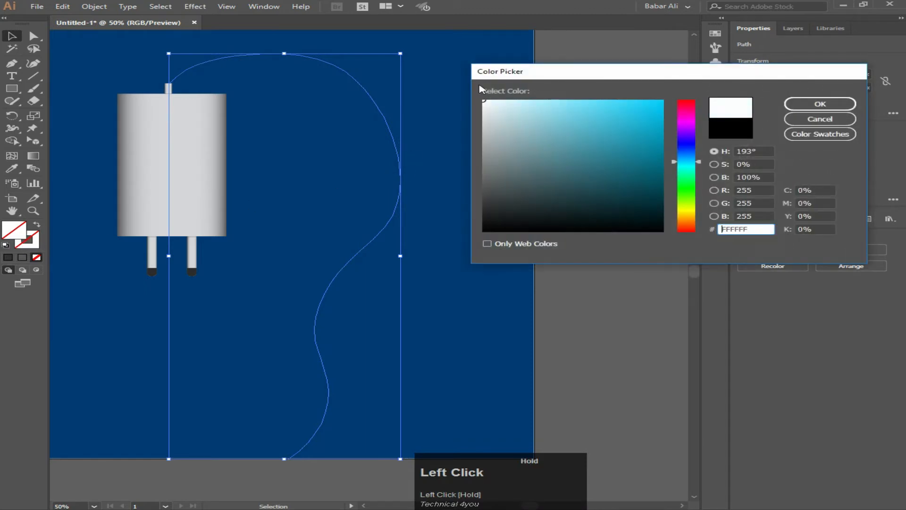
left_click(787, 108)
key("ctrl+z")
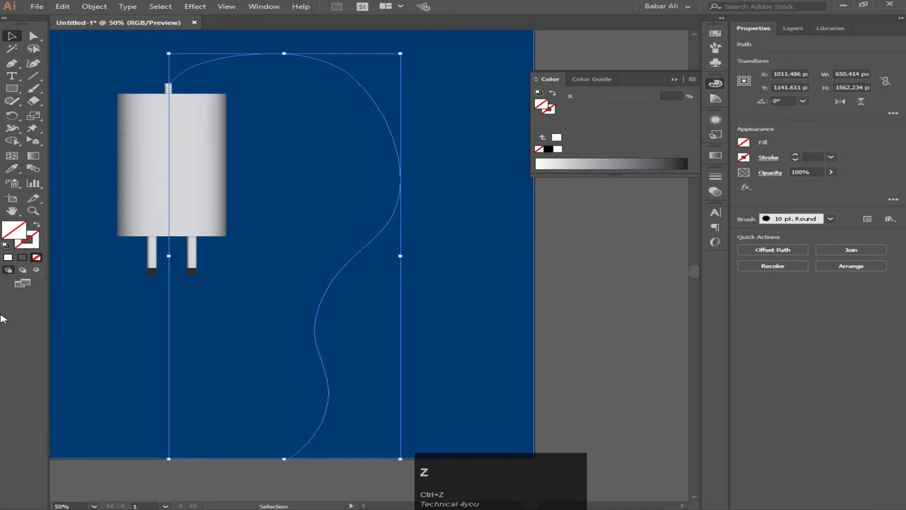
left_click(10, 257)
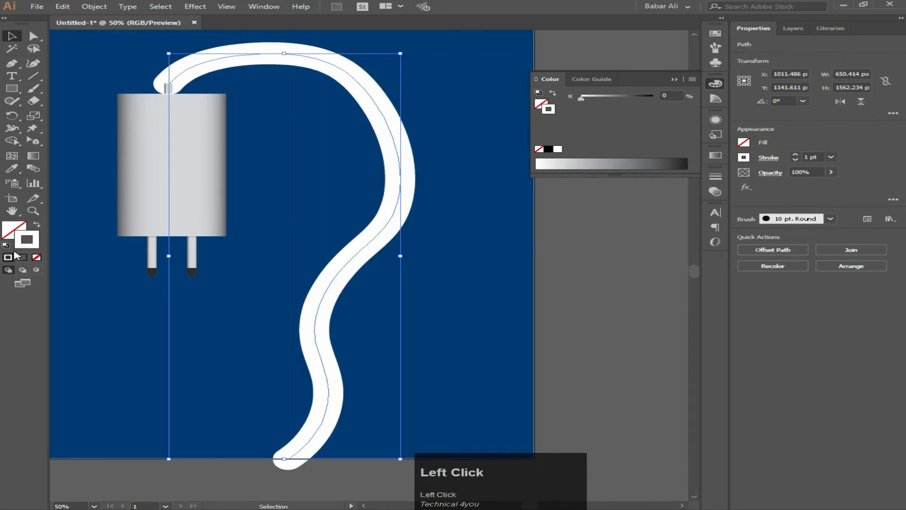
left_click(831, 157)
left_click(845, 172)
left_click(491, 227)
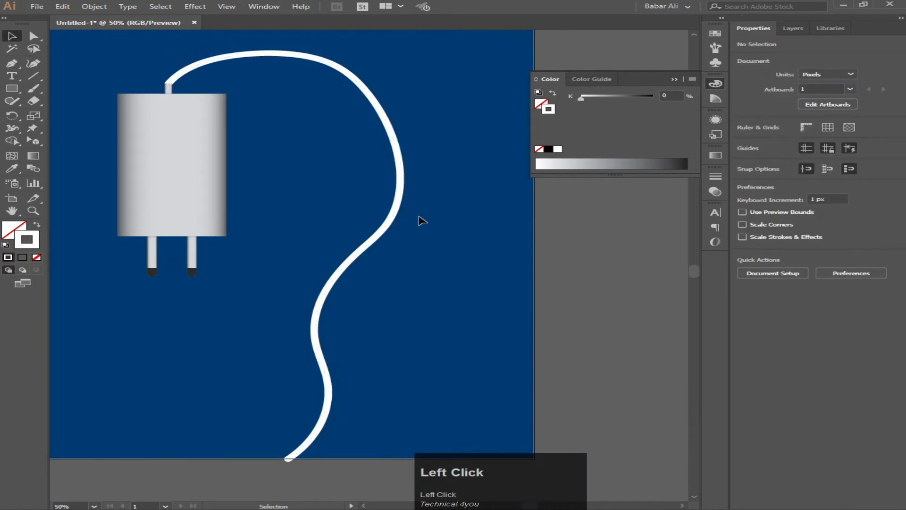
Step: Expand the appearance of the white cable so its brush stroke becomes a filled outline
scroll(422, 221, "down", 1)
scroll(414, 257, "up", 1)
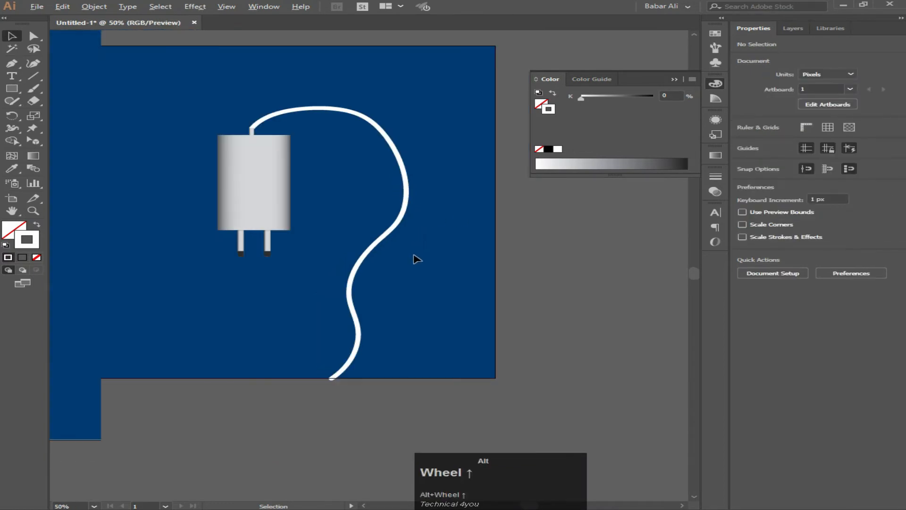
left_click_drag(313, 156, 358, 230)
scroll(239, 141, "up", 4)
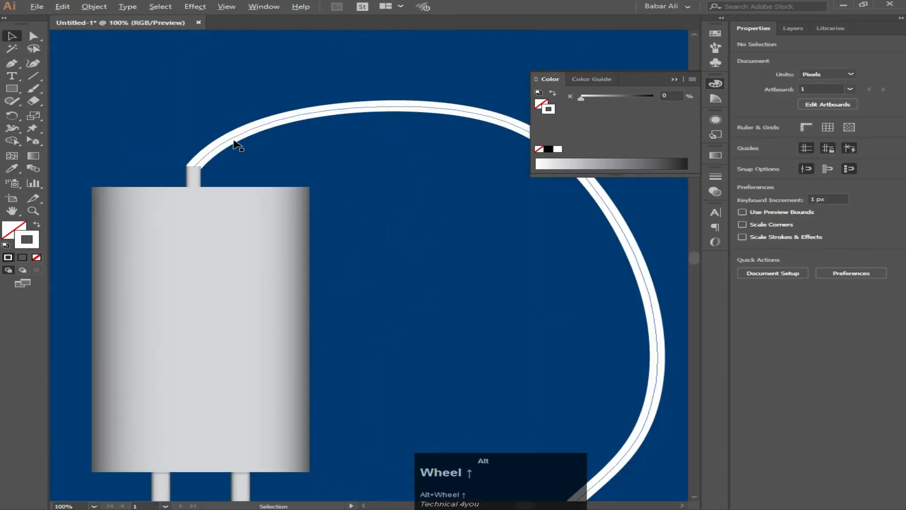
left_click(33, 36)
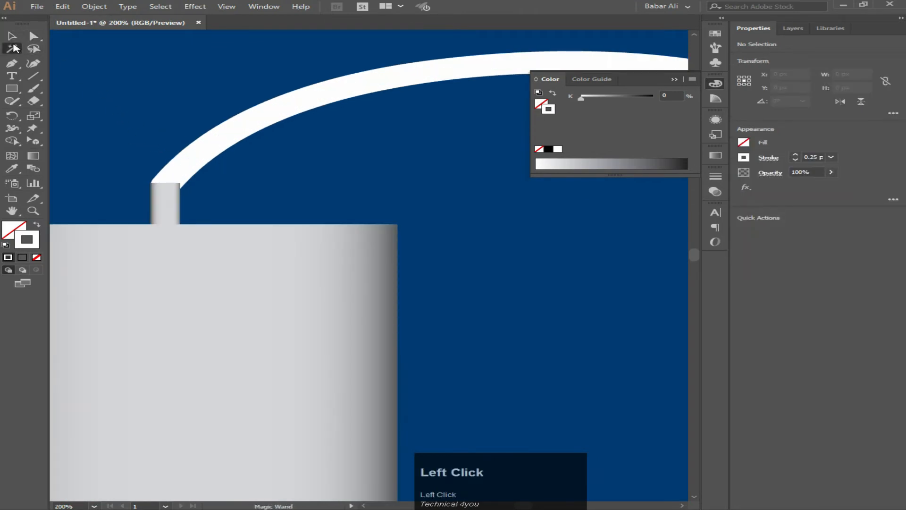
left_click(12, 36)
left_click(228, 123)
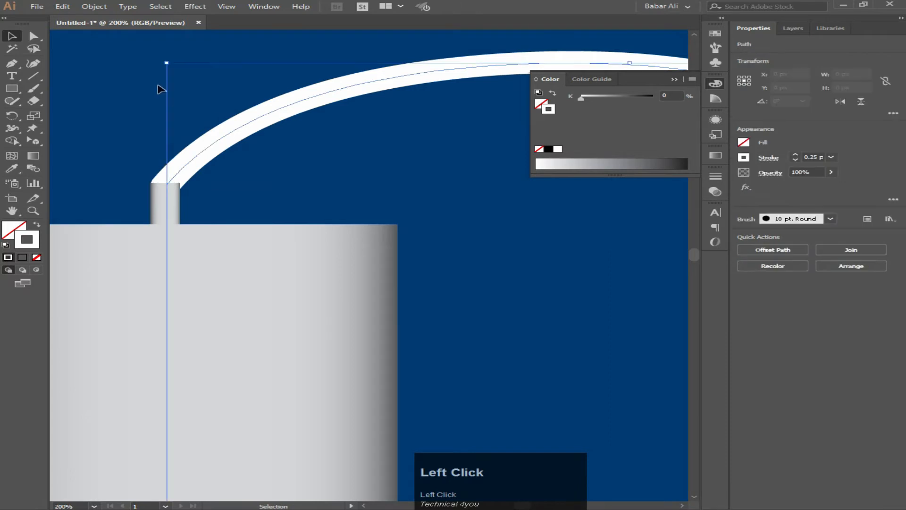
left_click(97, 6)
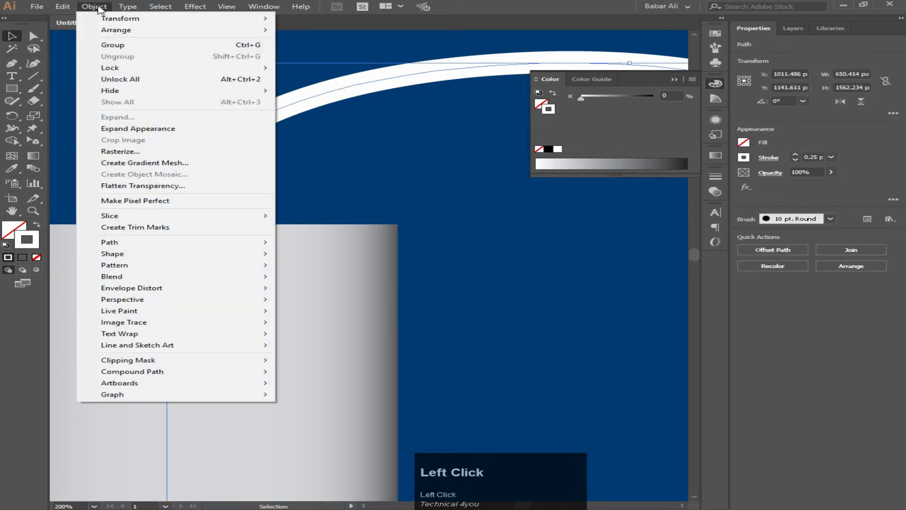
left_click(135, 129)
left_click(328, 185)
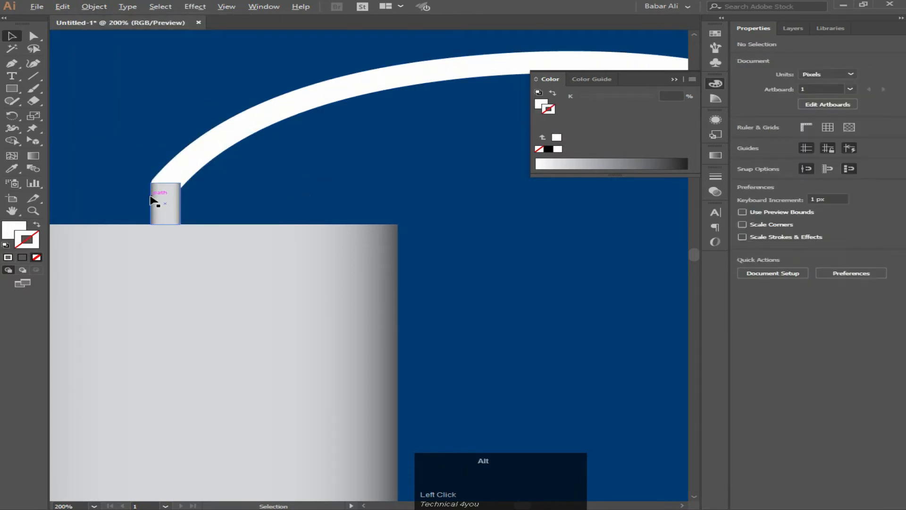
Step: Adjust the direction handle at the cable outline's upper end so its left edge curves into the connector's upper-left corner
scroll(156, 197, "up", 1)
scroll(199, 154, "up", 1)
scroll(192, 158, "down", 1)
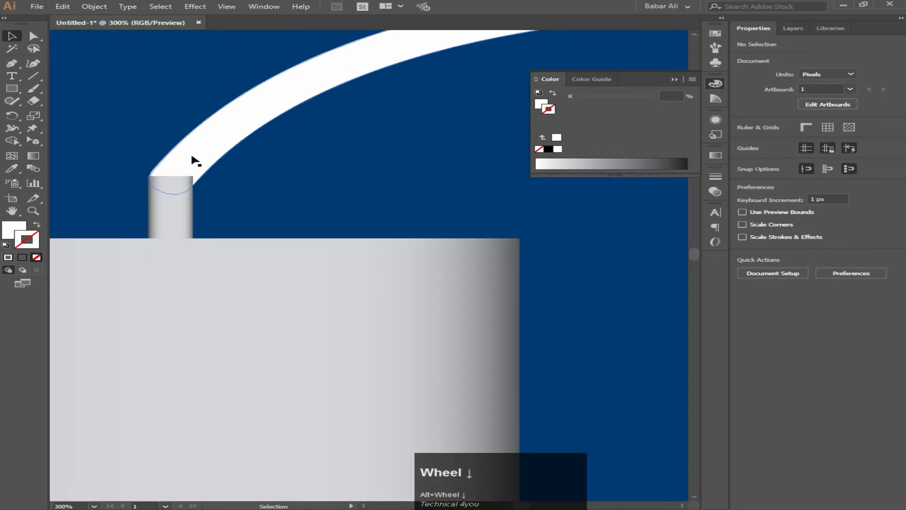
left_click(191, 152)
left_click(33, 36)
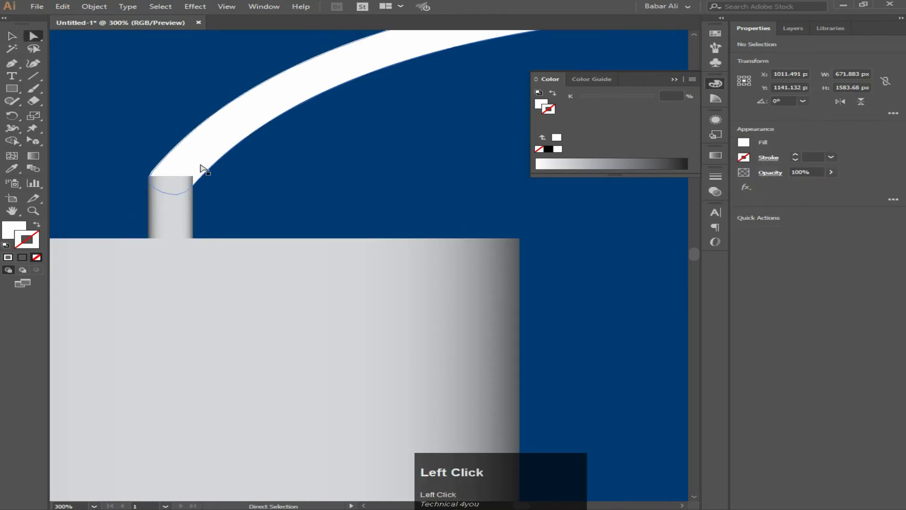
left_click_drag(200, 168, 150, 178)
scroll(132, 189, "up", 4)
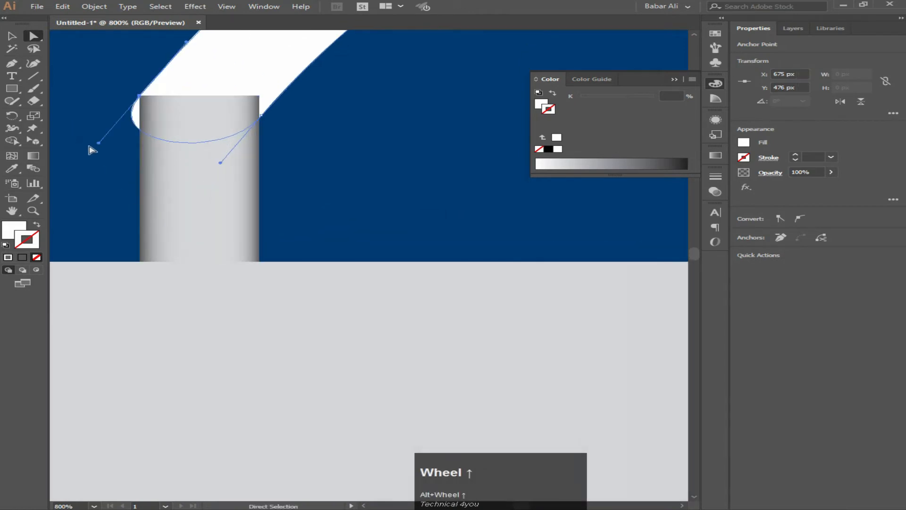
mouse_move(99, 144)
left_mouse_down()
mouse_move(134, 151)
mouse_move(113, 133)
left_mouse_up()
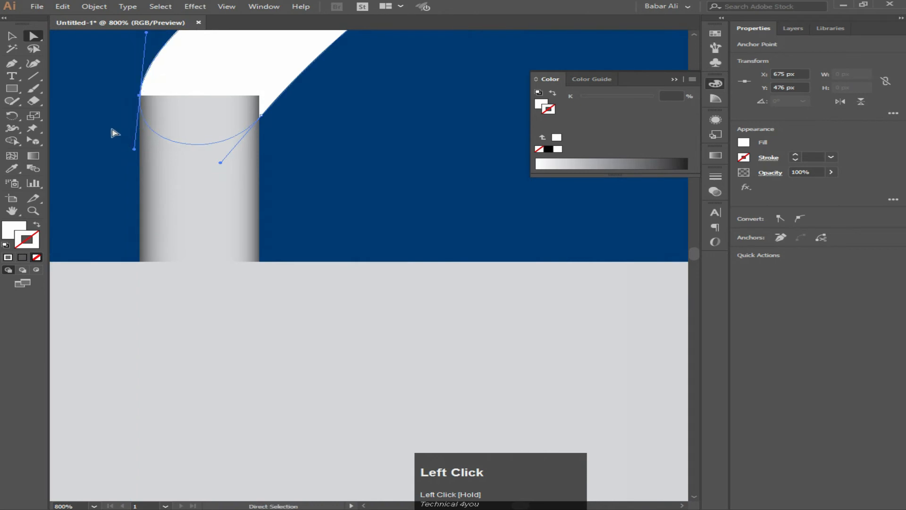
left_click(114, 134)
Step: Reshape the right edge of the cable outline so it meets the connector's upper-right corner
scroll(116, 134, "down", 3)
scroll(116, 119, "up", 4)
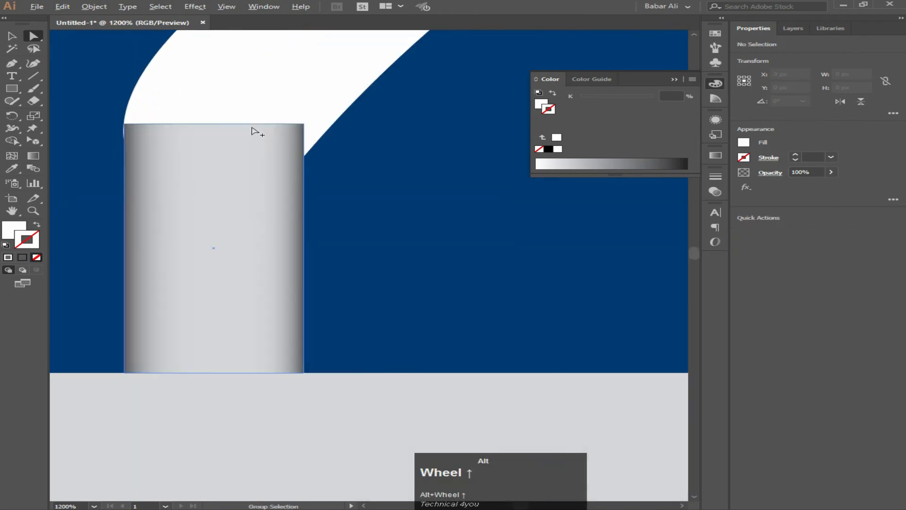
left_click(319, 132)
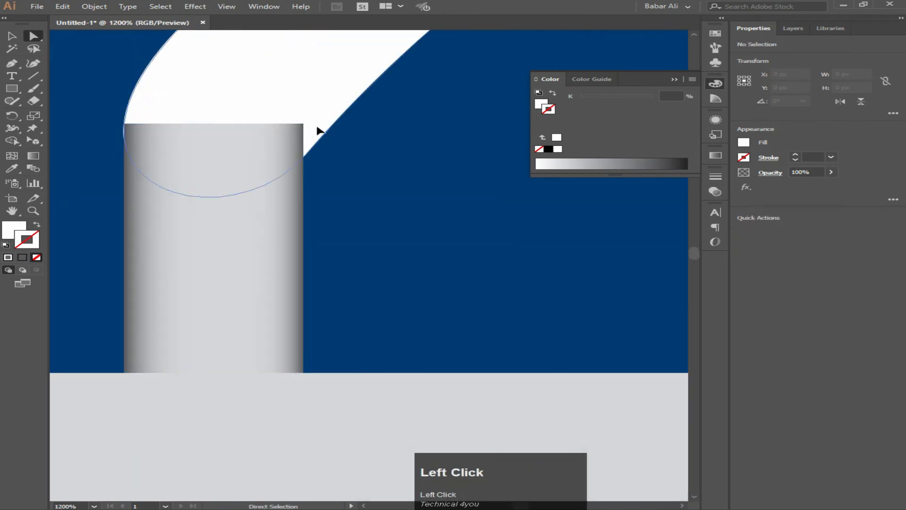
left_click(308, 153)
mouse_move(307, 152)
left_mouse_down()
mouse_move(304, 123)
mouse_move(305, 154)
left_mouse_up()
left_click(330, 157)
scroll(338, 153, "down", 2)
scroll(311, 151, "up", 1)
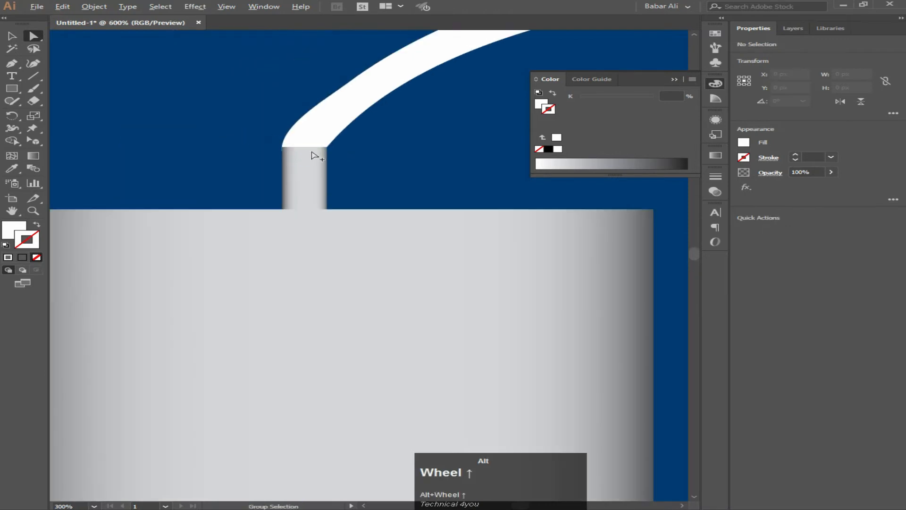
Step: Fine-tune the outline's left anchor handle until the white cable no longer protrudes past the connector's left edge
scroll(313, 156, "up", 5)
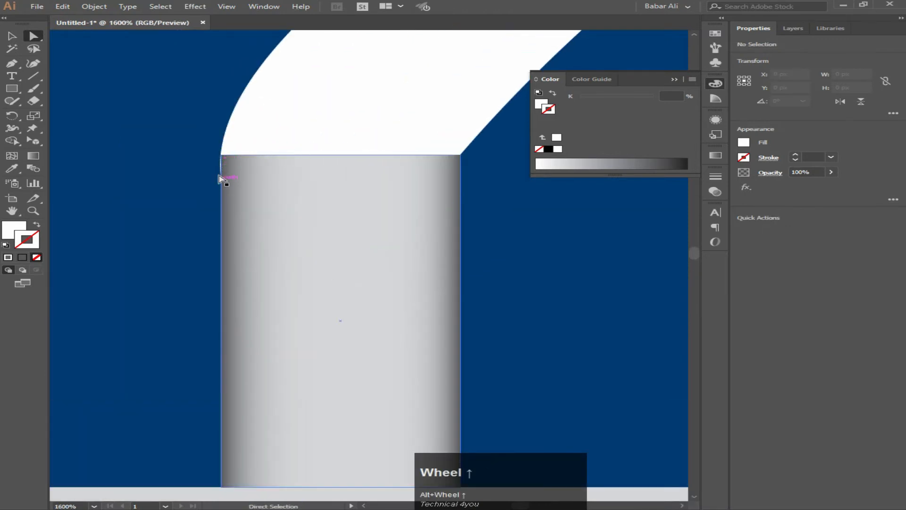
left_click_drag(196, 146, 234, 179)
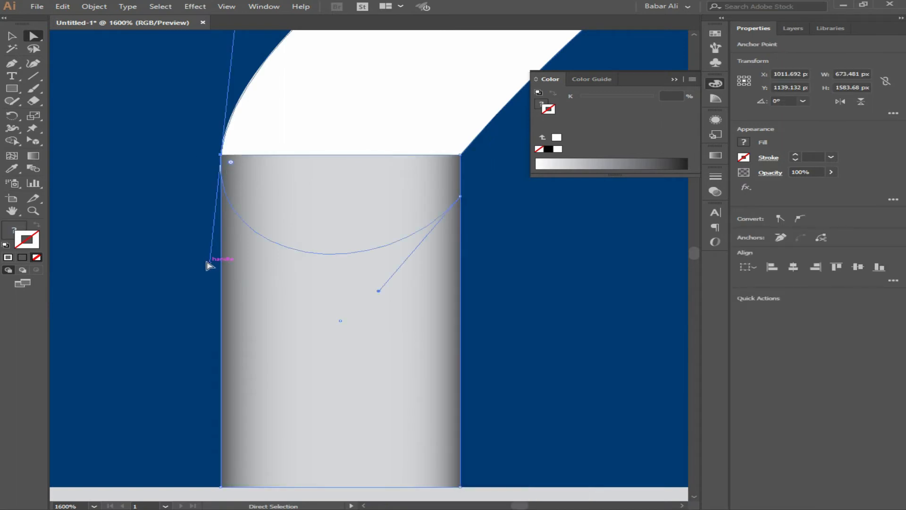
scroll(228, 218, "up", 2)
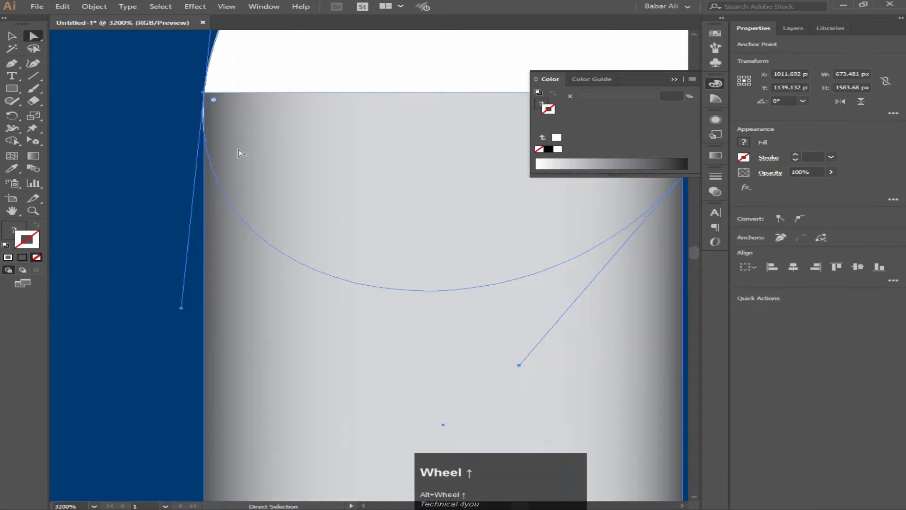
left_click(205, 96)
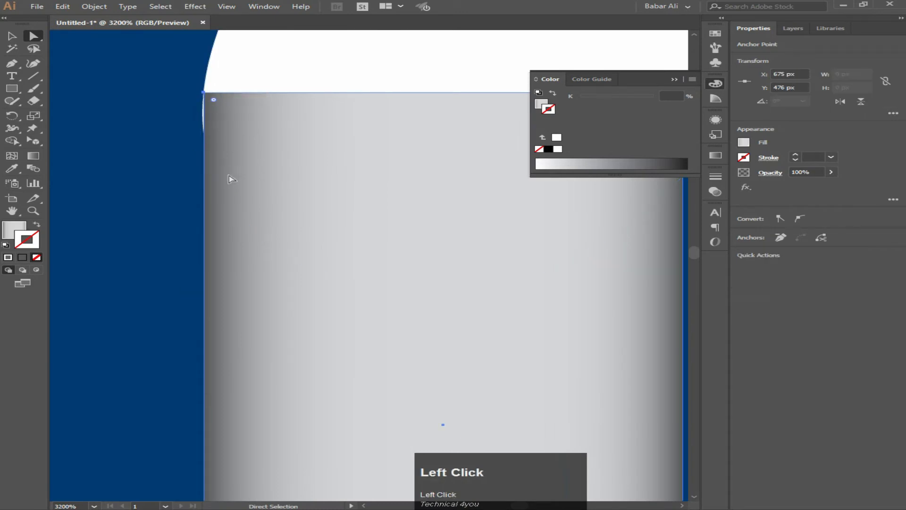
left_click(211, 85)
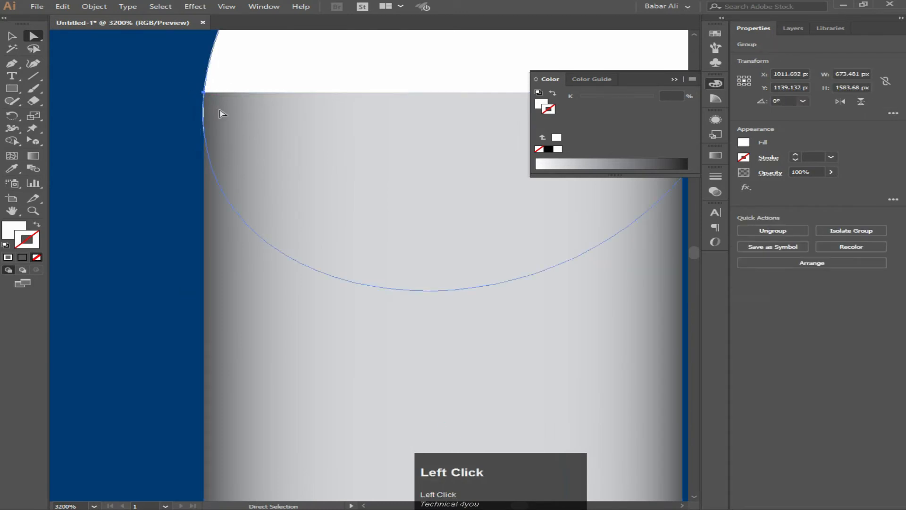
left_click(227, 126)
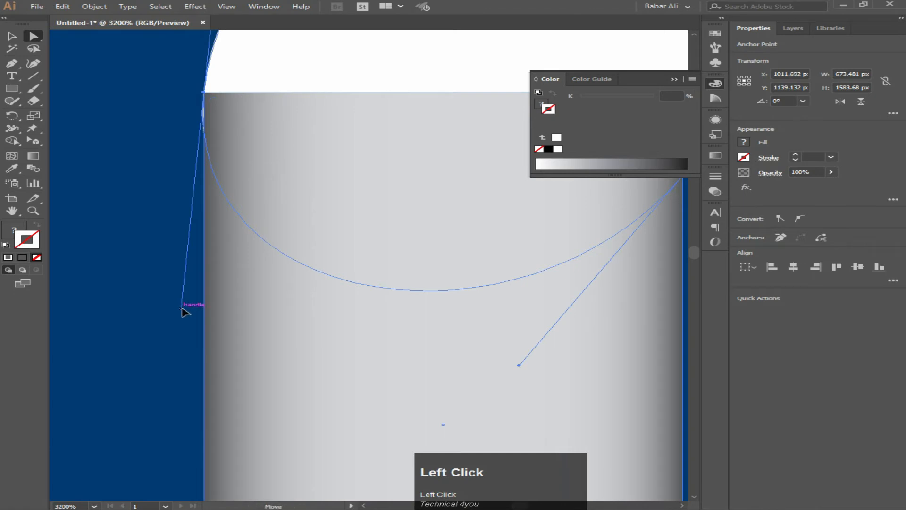
left_click_drag(182, 311, 200, 310)
left_click(137, 251)
scroll(145, 251, "down", 3)
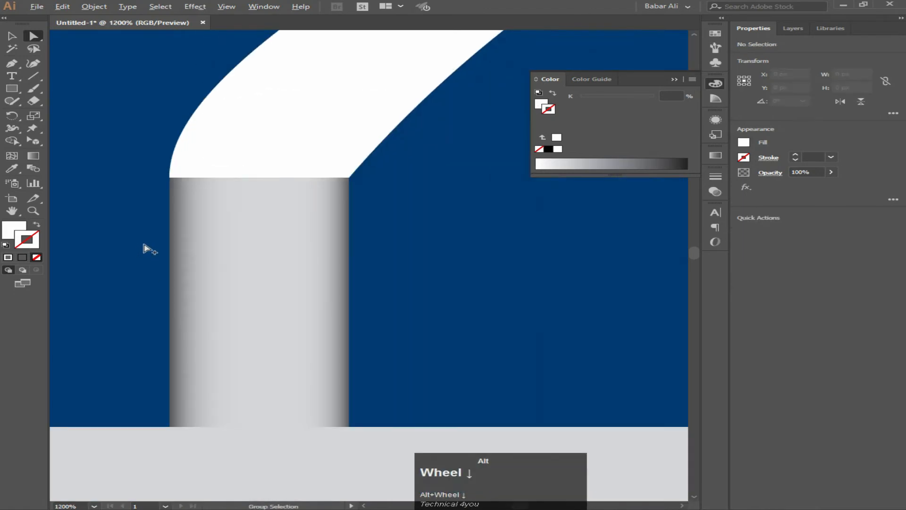
Step: Try to shorten the cable by scaling it vertically from its lower end to about 1394 px high
scroll(148, 245, "down", 5)
left_click_drag(327, 231, 239, 156)
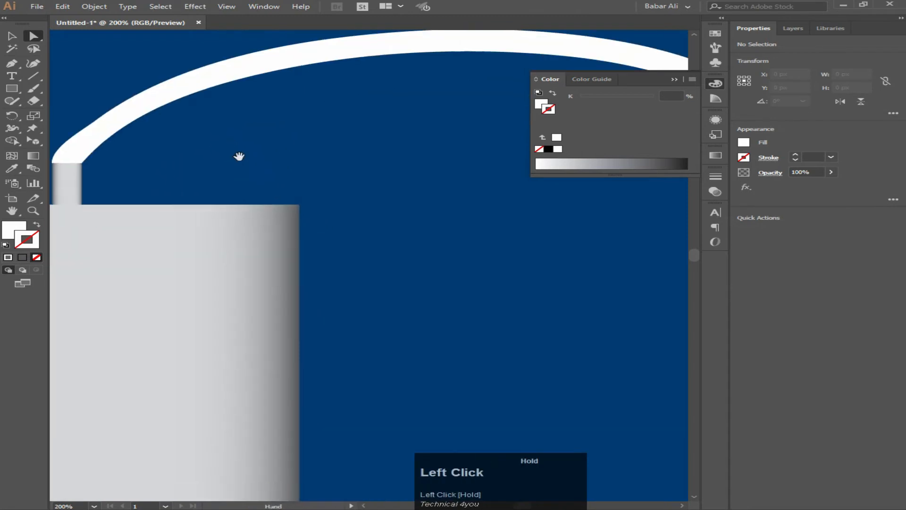
scroll(241, 159, "down", 4)
left_click_drag(324, 222, 278, 164)
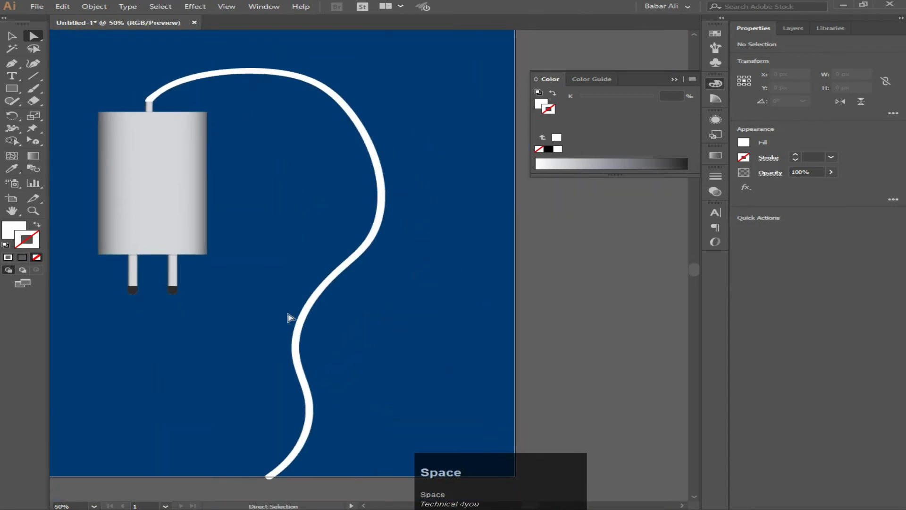
left_click(10, 37)
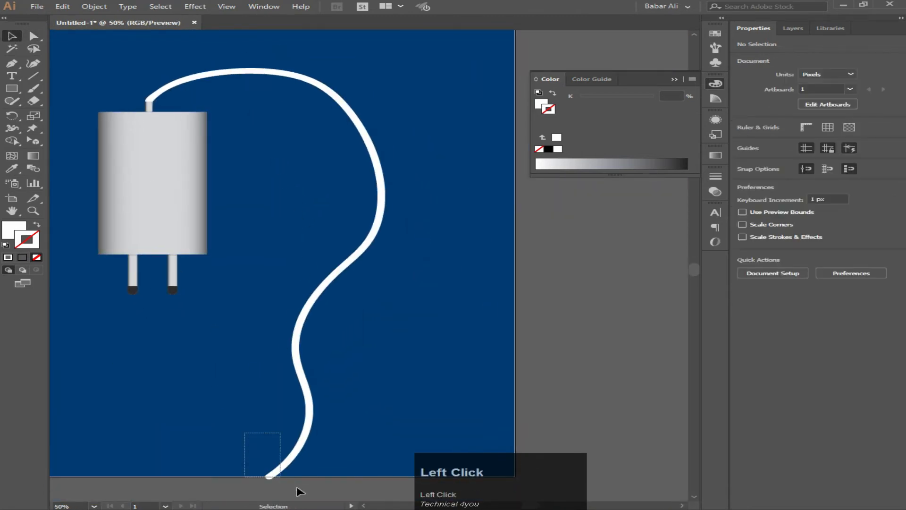
left_click(267, 480)
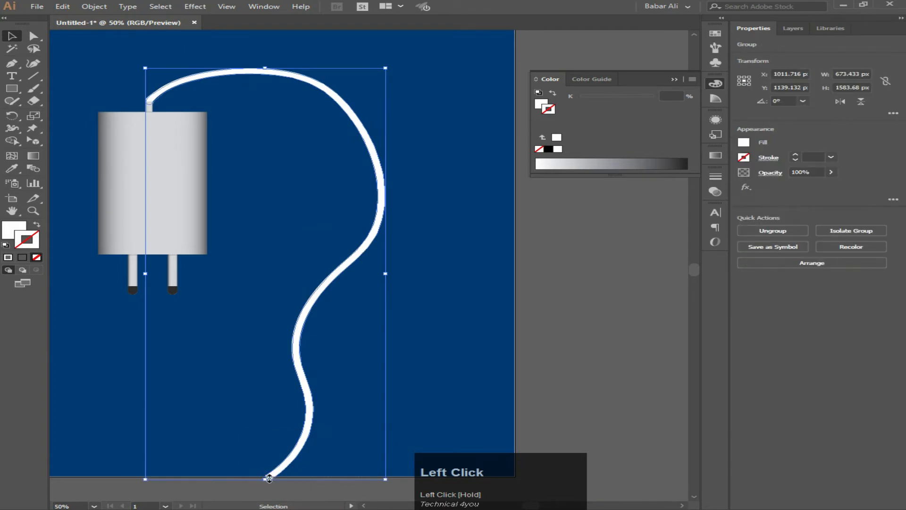
left_click_drag(269, 479, 278, 431)
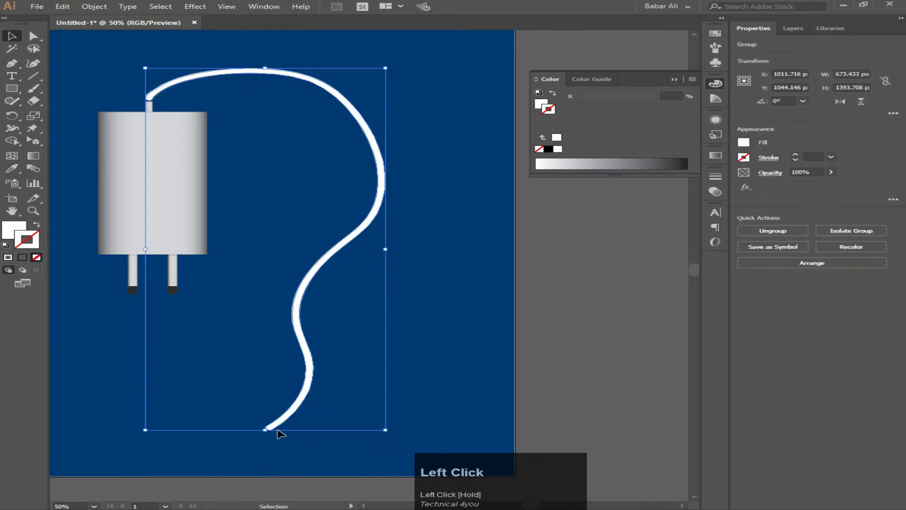
left_click(456, 361)
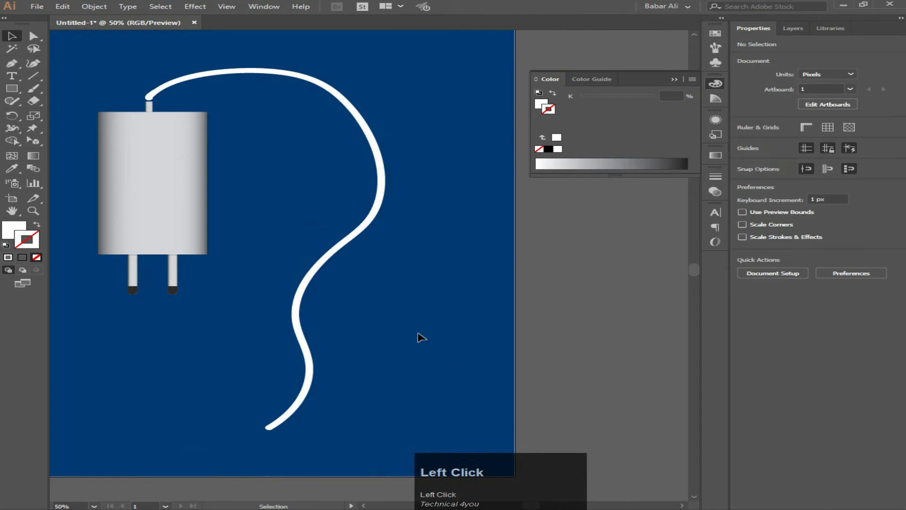
key("ctrl+z")
left_click(411, 392)
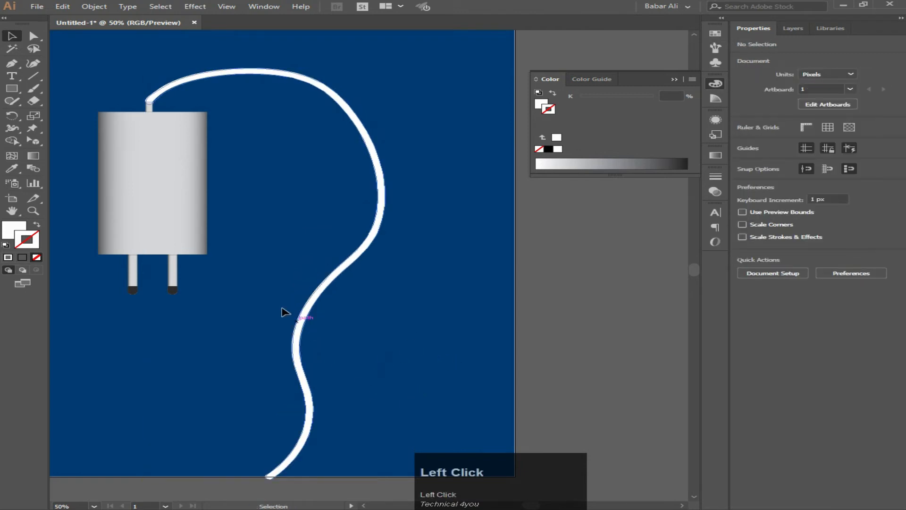
Step: Move the whole charger together with its cable about 24 px right and 130 px up on the blue background
left_click_drag(81, 57, 432, 347)
left_click_drag(183, 193, 191, 158)
left_click(468, 317)
scroll(468, 318, "down", 1, "alt")
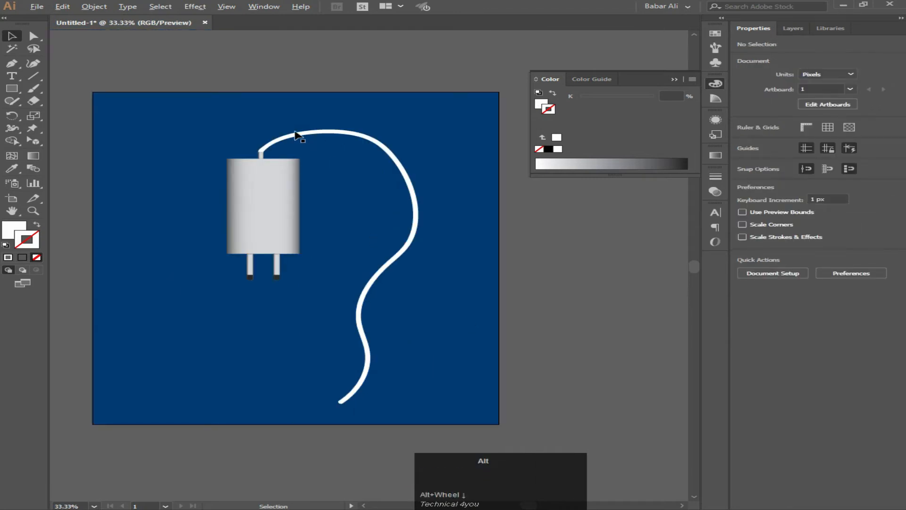
Step: Change the cable's fill to light grey EDEDED
left_click(326, 132)
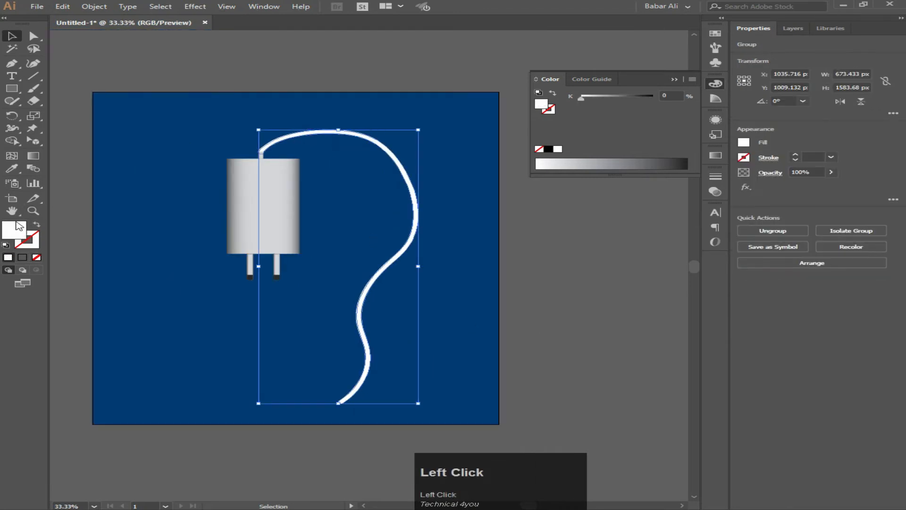
double_click(14, 230)
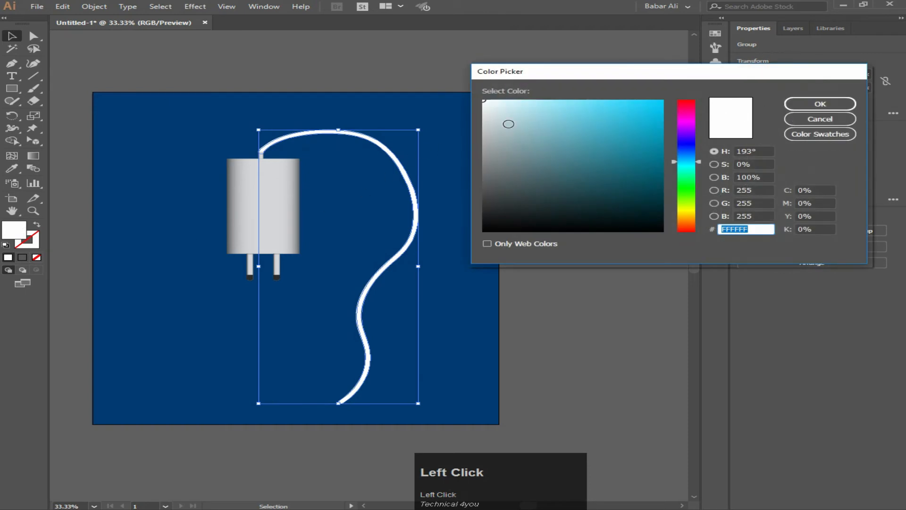
left_click_drag(482, 108, 500, 109)
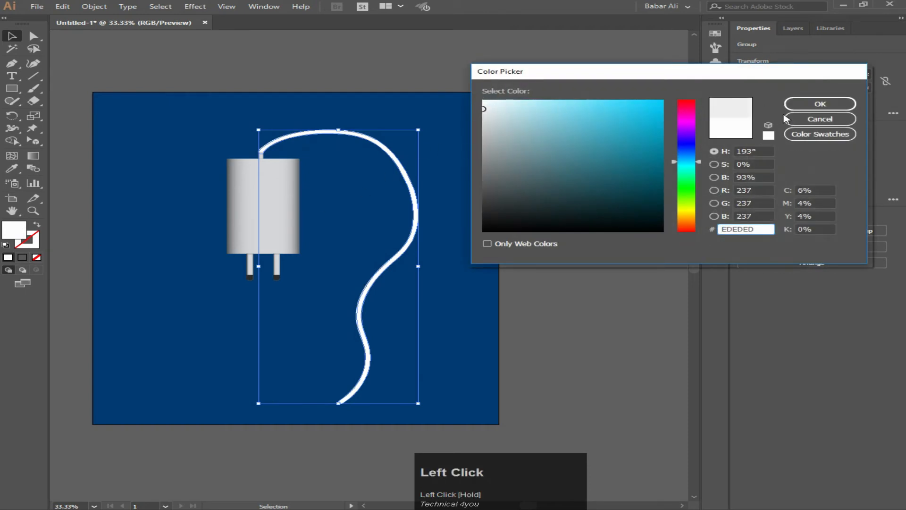
left_click(820, 104)
left_click(449, 315)
left_click_drag(418, 280, 412, 275)
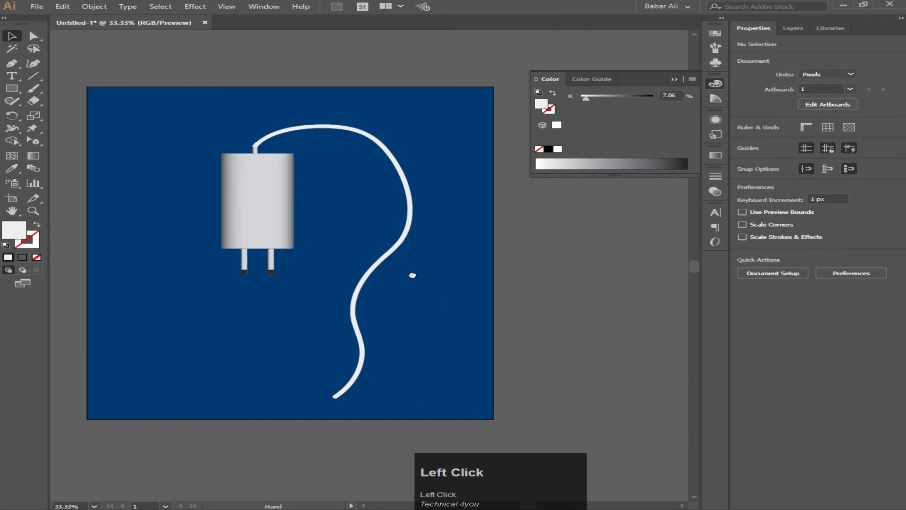
scroll(216, 101, "up", 4)
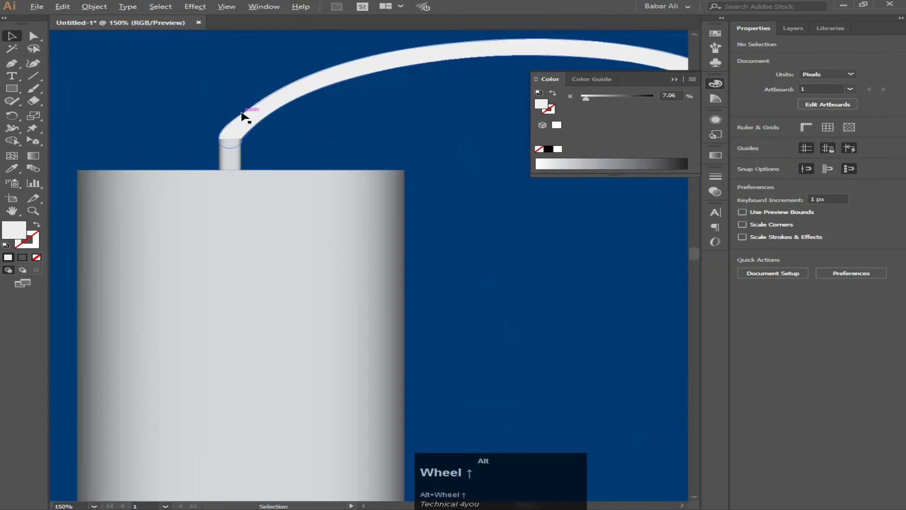
scroll(375, 146, "down", 3)
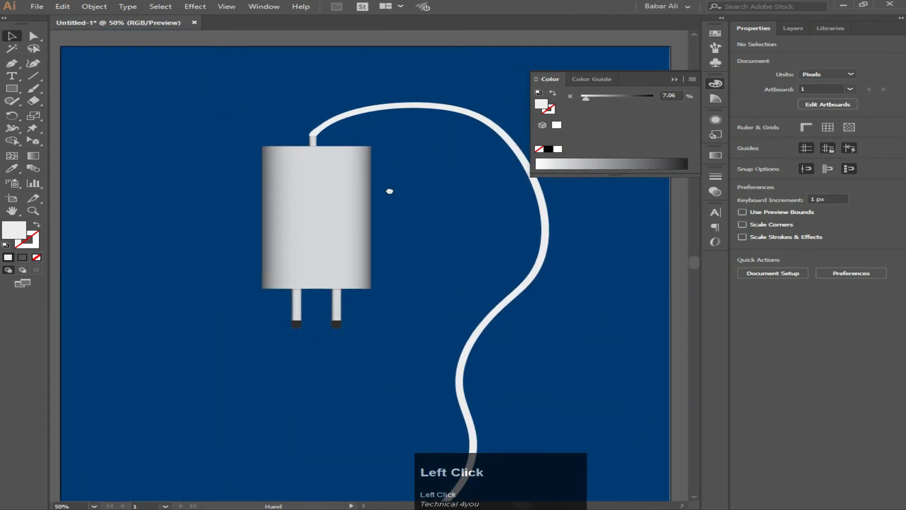
left_click_drag(389, 193, 362, 112)
scroll(301, 333, "up", 2)
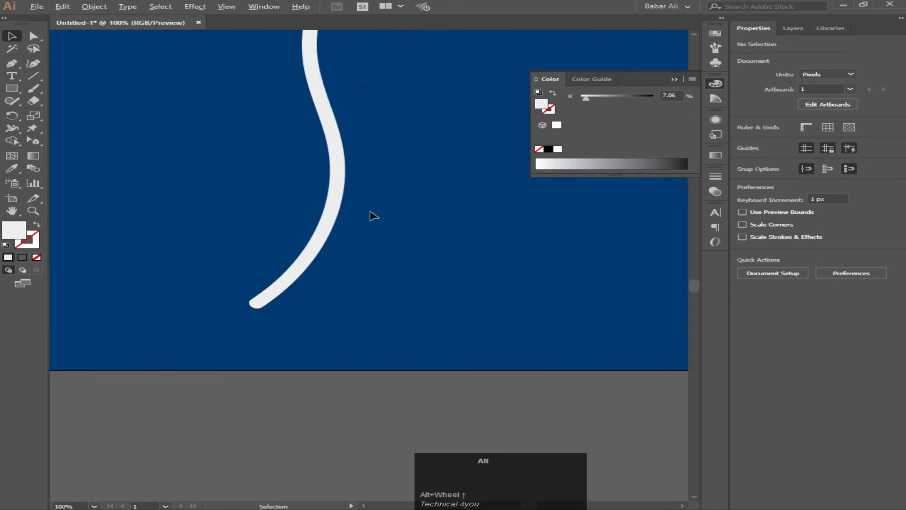
Step: Draw a rectangle about 143 × 143 px across the lower part of the cable, a little above its end
scroll(373, 216, "down", 2)
left_click_drag(443, 130, 390, 192)
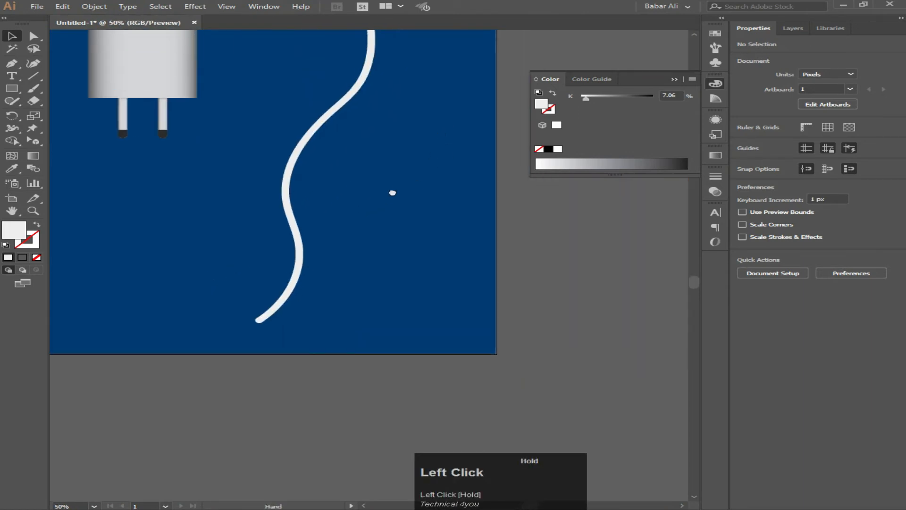
left_click(11, 88)
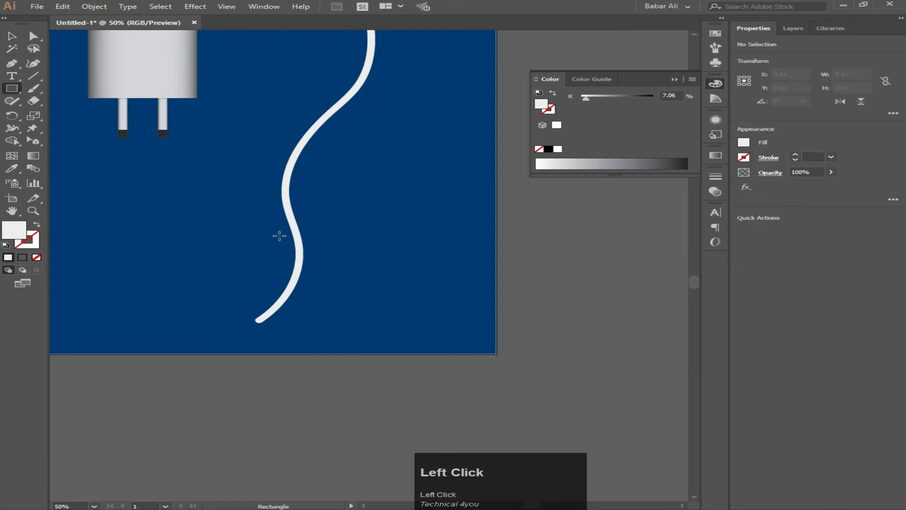
left_click_drag(272, 231, 324, 270)
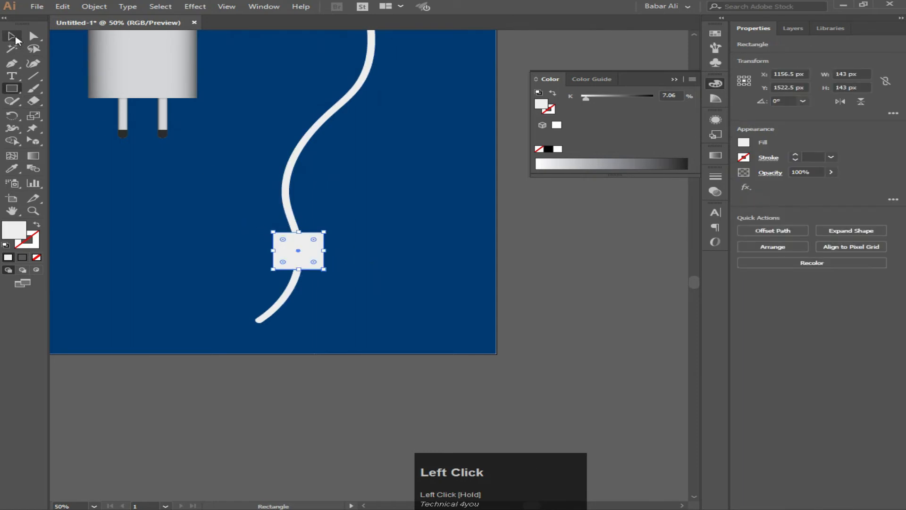
Step: With Shape Builder, remove the cable portion below the rectangle and the rectangle's excess on both sides, leaving a flat cable end
left_click(15, 38)
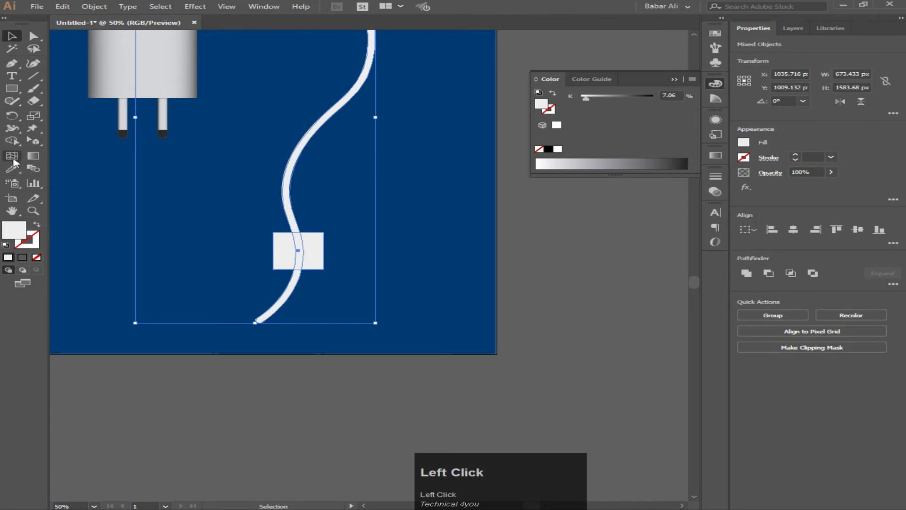
left_click(12, 141)
key("alt")
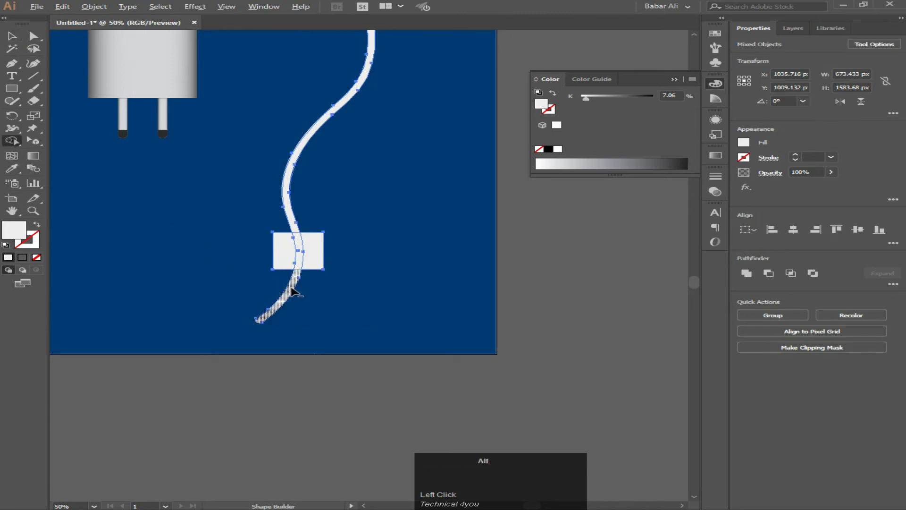
left_click(293, 292, "alt")
left_click(287, 257, "alt")
left_click(322, 253, "alt")
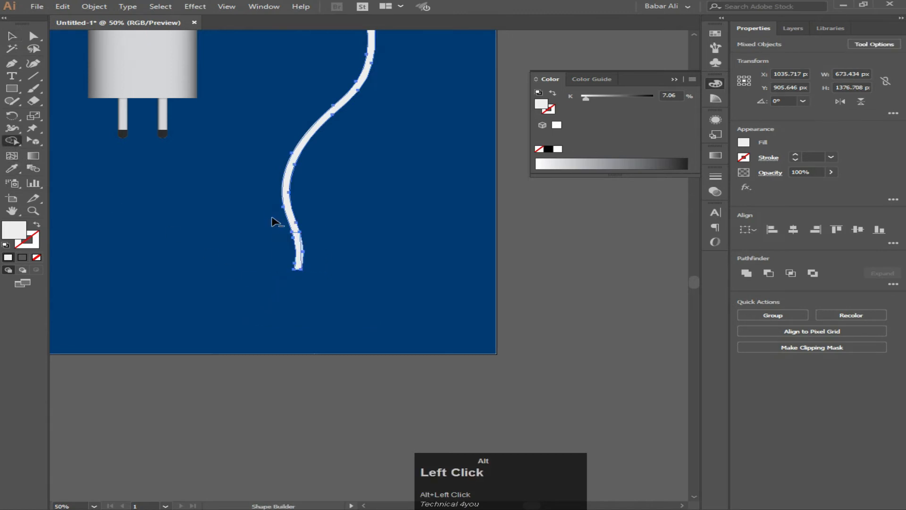
scroll(322, 252, "up", 4)
key("ctrl+z")
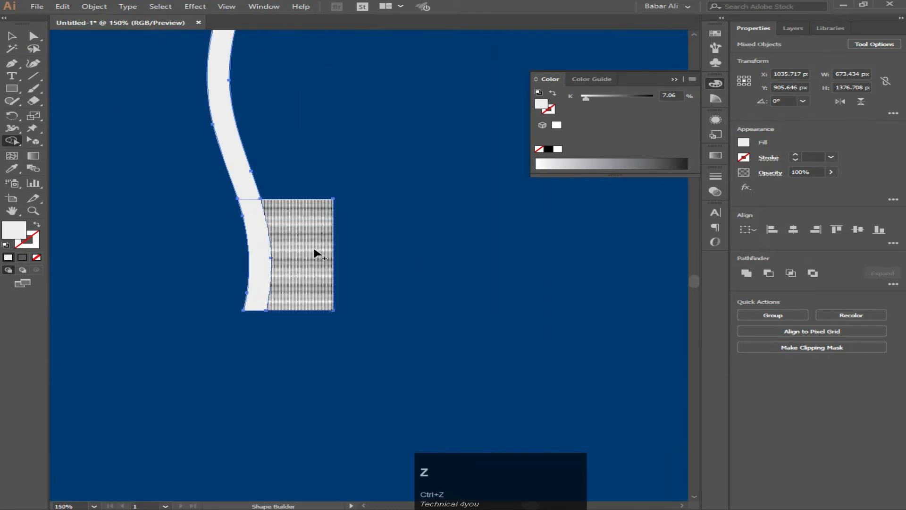
left_click(316, 254, "alt")
left_click(33, 36)
left_click(461, 257)
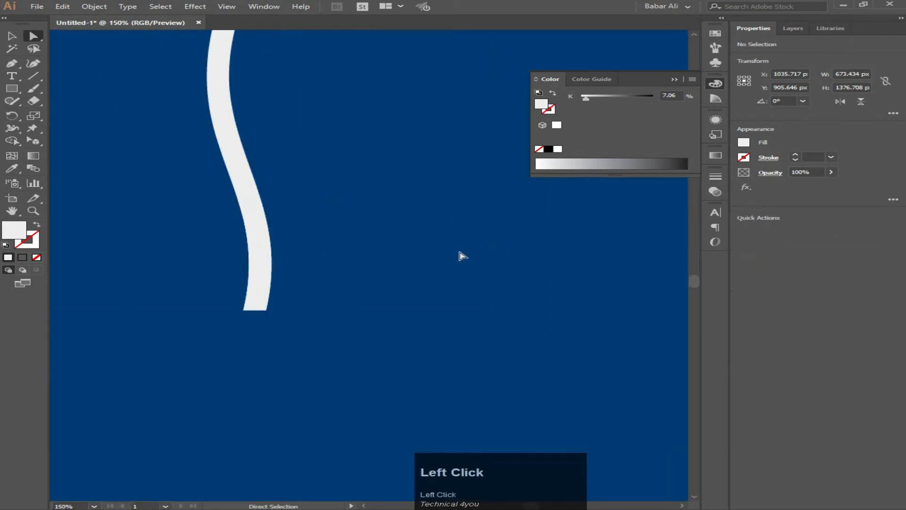
Step: Draw a rectangle about 52 × 72 px directly below the cable's flat lower end as the plug housing
scroll(435, 253, "down", 3)
scroll(441, 260, "up", 3)
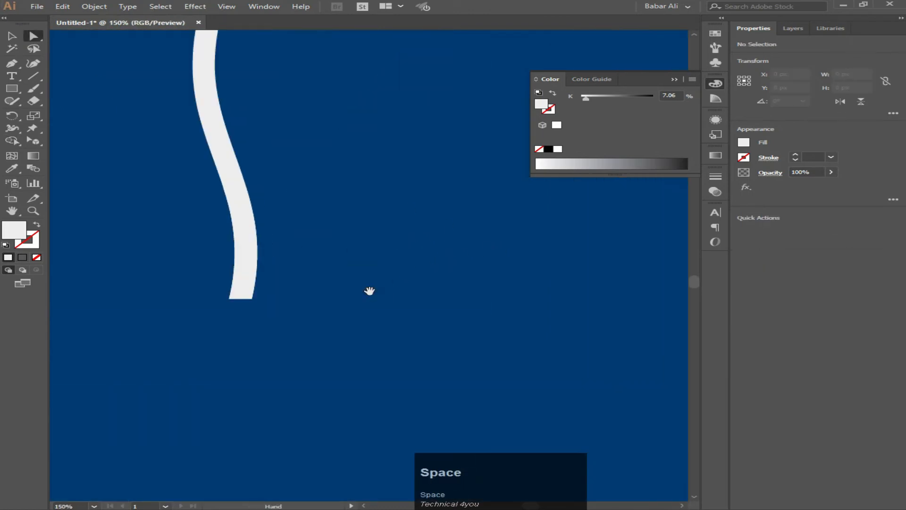
left_click_drag(369, 290, 426, 240)
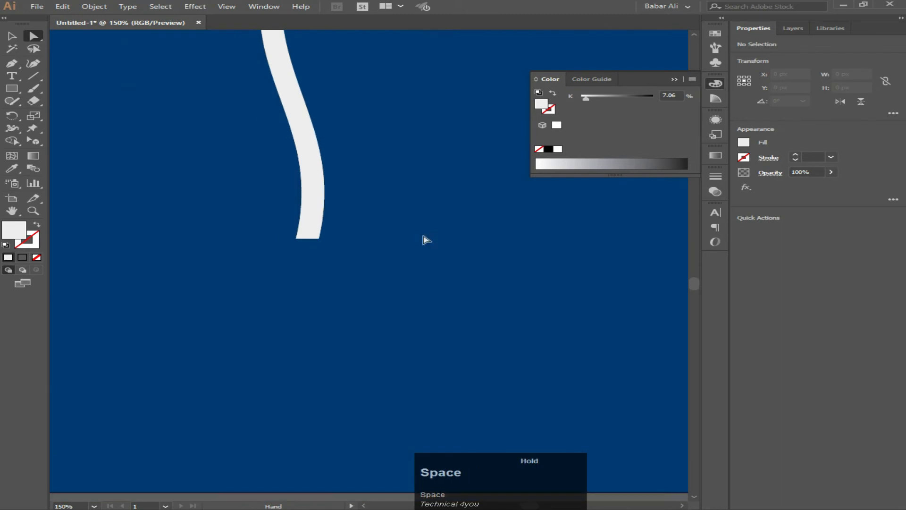
right_click(11, 88)
left_click(53, 95)
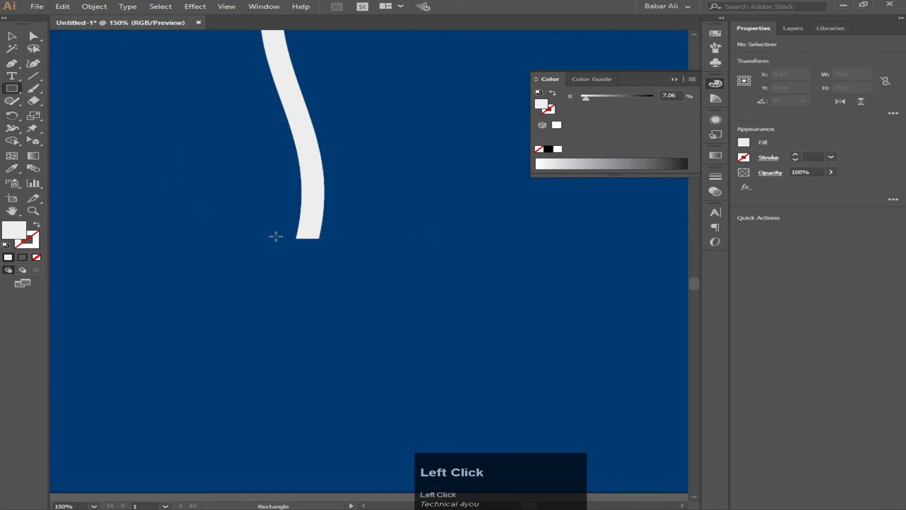
left_click_drag(276, 238, 333, 294)
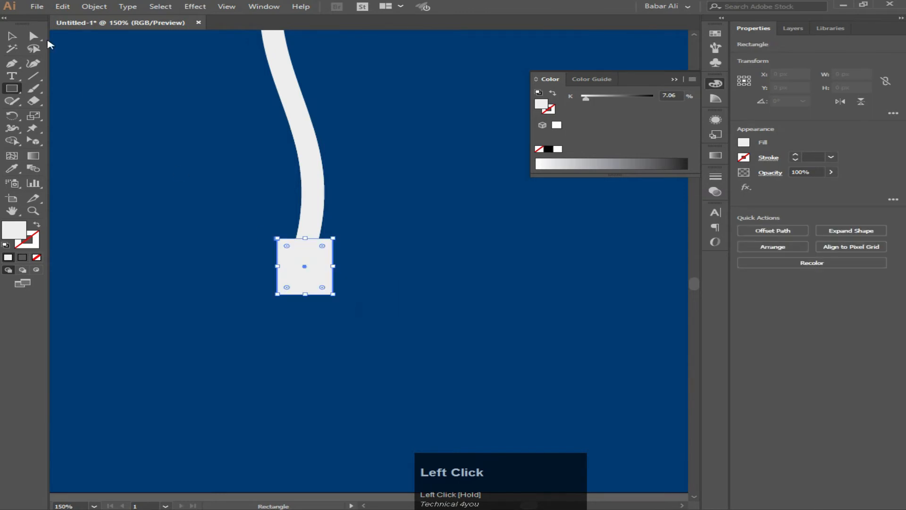
key("v")
left_click_drag(214, 166, 396, 310)
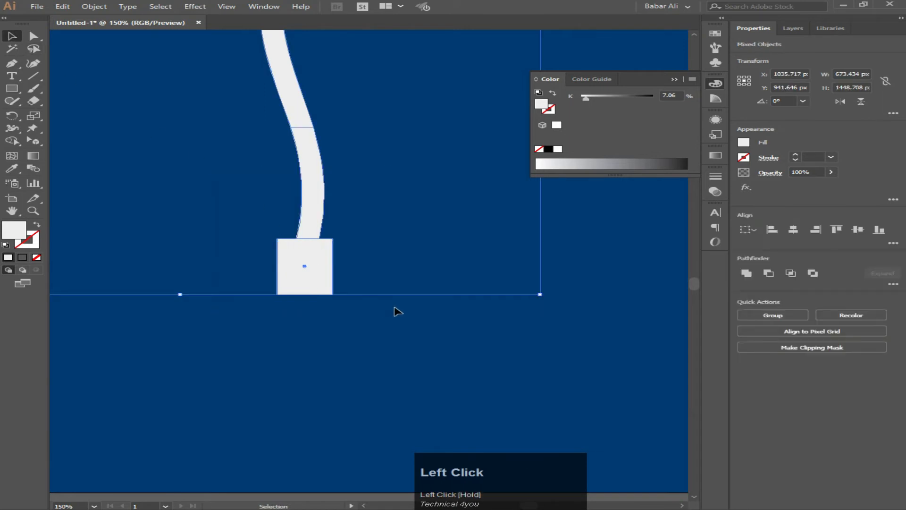
left_click(557, 295)
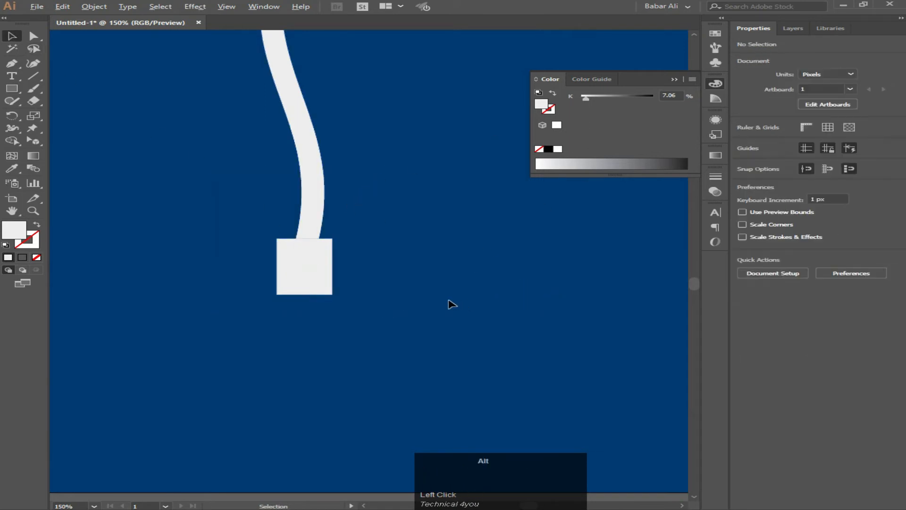
Step: Copy the charger body's metallic grey gradient onto the rectangle at the cable's lower end with the Eyedropper
scroll(448, 304, "down", 3)
left_click_drag(477, 208, 460, 313)
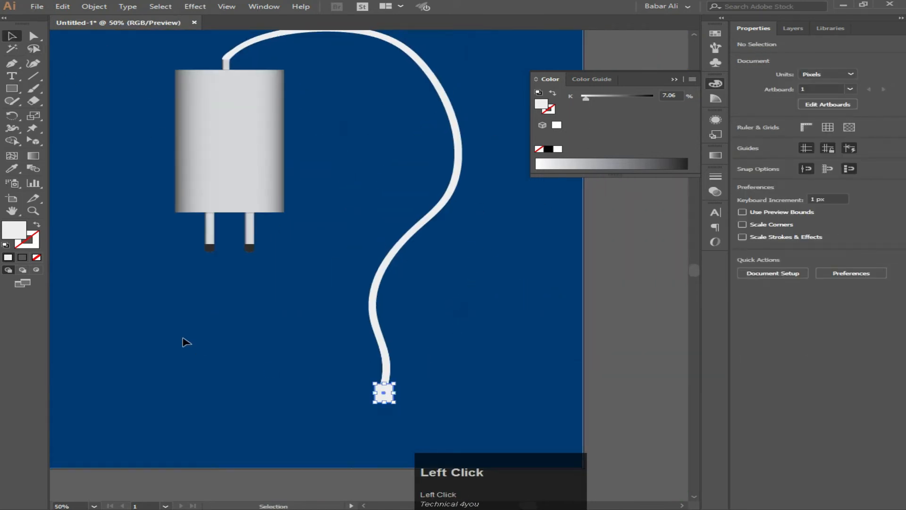
left_click(12, 169)
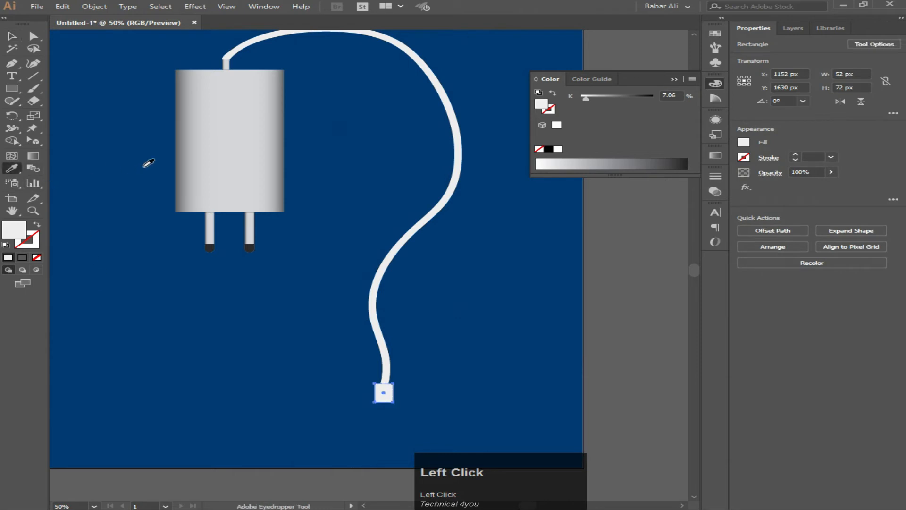
left_click(238, 147)
left_click(549, 361, "ctrl")
Step: Reposition the gradient housing so it sits centred under the cable's end, finishing with a 1 px nudge to the left
scroll(448, 396, "up", 3)
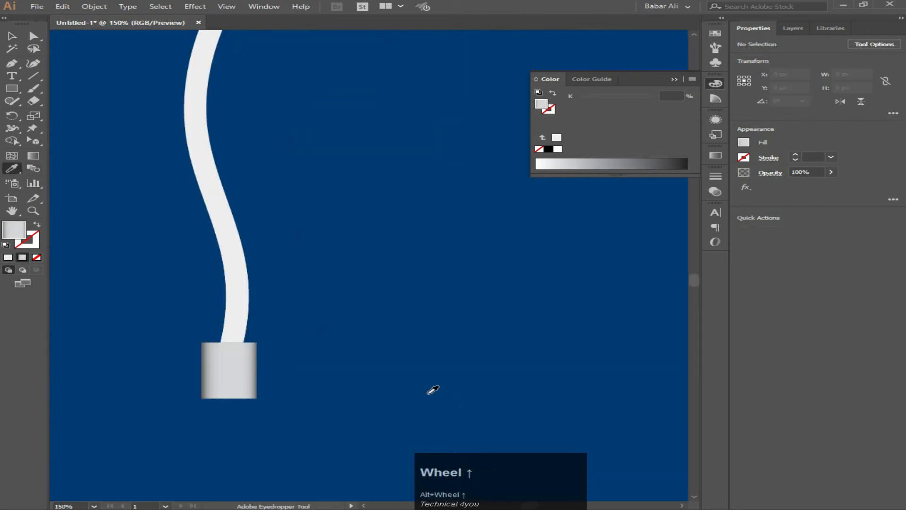
left_click_drag(396, 306, 465, 223)
left_click(13, 36)
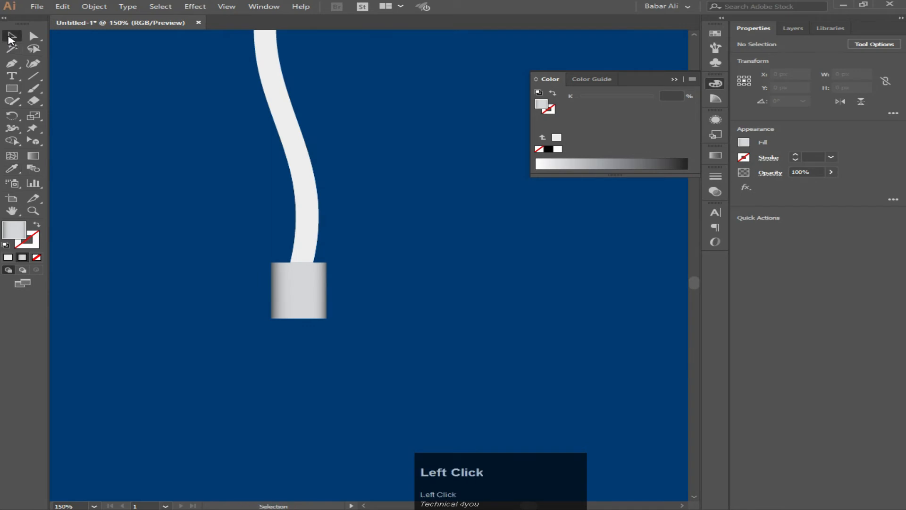
scroll(311, 300, "up", 2)
left_click_drag(311, 300, 313, 297)
left_click(434, 310)
key("space")
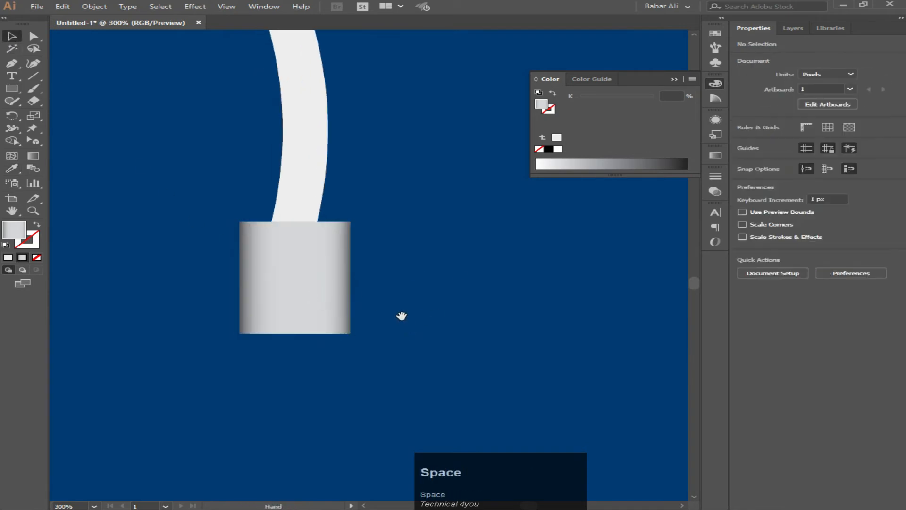
left_click(315, 287)
key("Left")
left_click(411, 281)
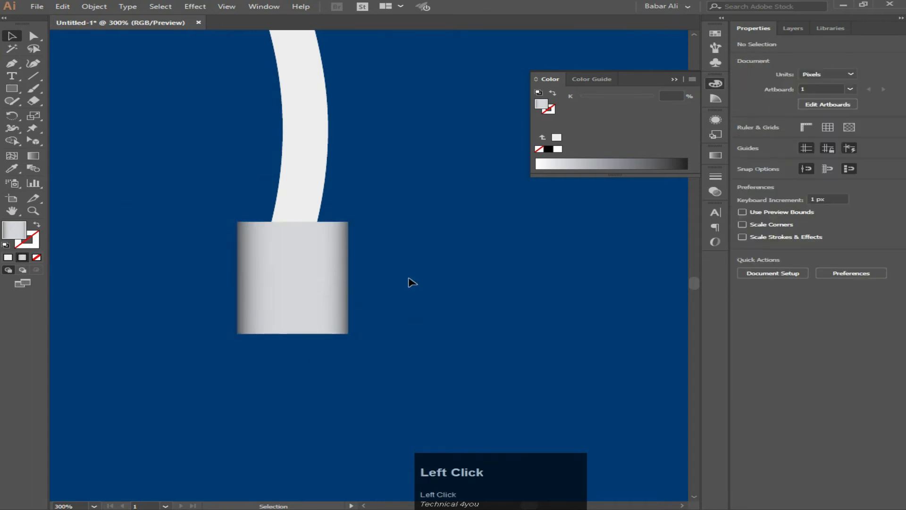
Step: Draw a gradient-filled rectangle about 16 × 20 px centred against the housing's lower edge as the plug tip
key("space")
left_click_drag(411, 281, 441, 141)
scroll(442, 144, "down", 2)
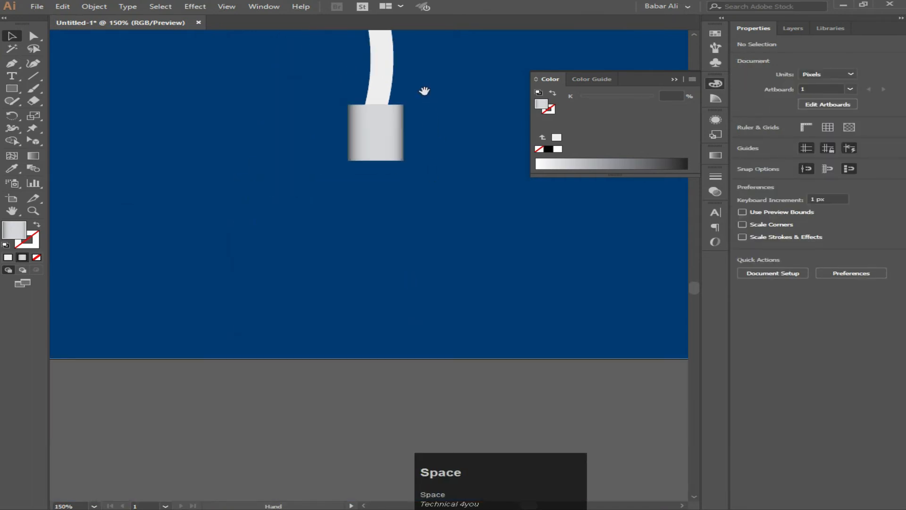
key("space")
left_click_drag(425, 89, 399, 126)
scroll(399, 144, "up", 1)
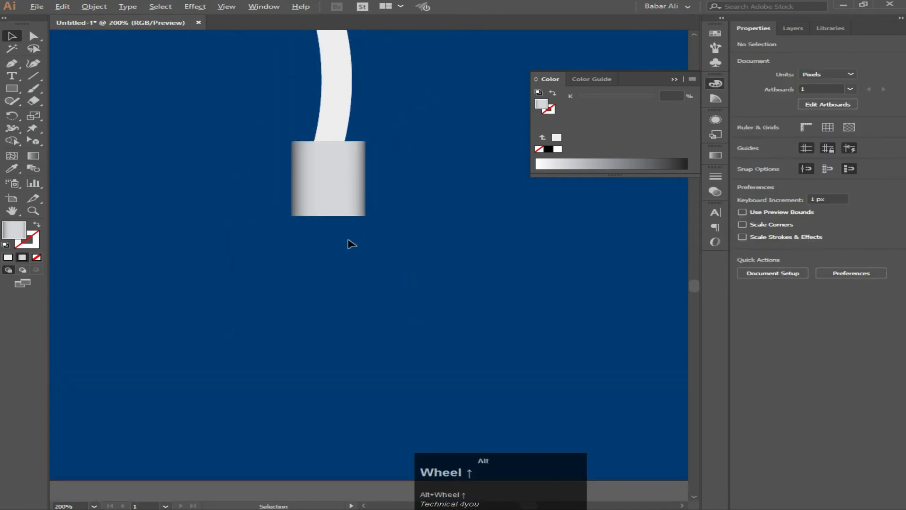
right_click(12, 87)
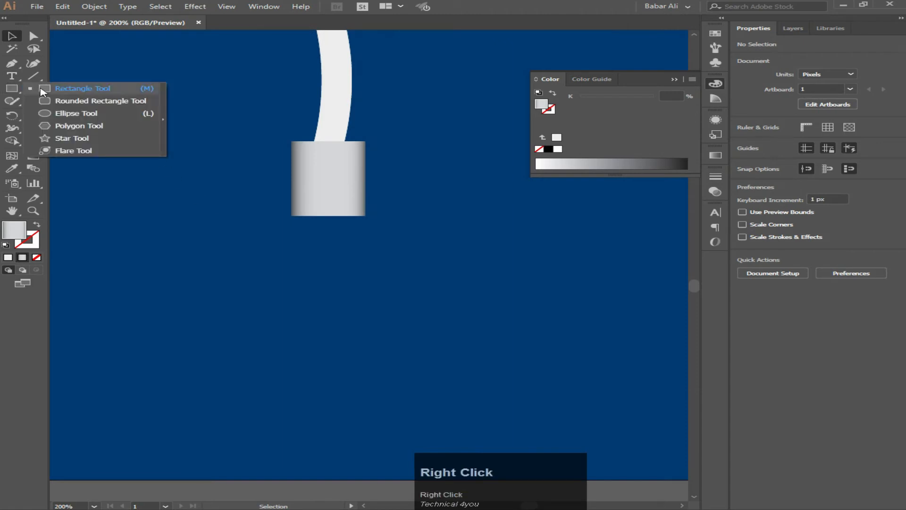
left_click(66, 89)
scroll(319, 219, "up", 1)
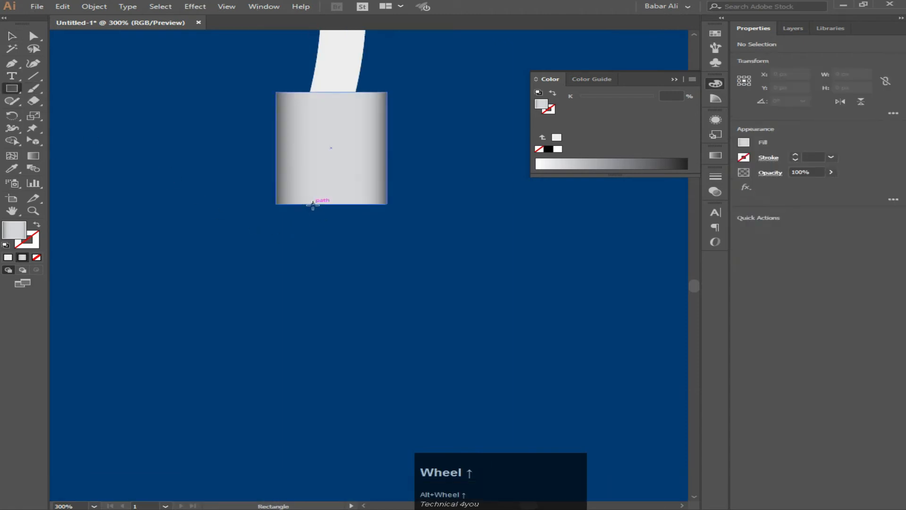
left_click_drag(312, 204, 347, 235)
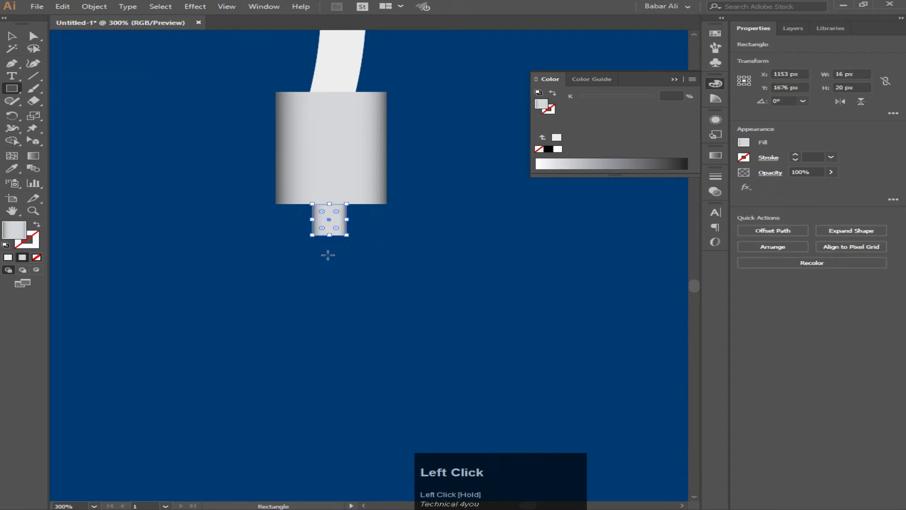
left_click(31, 42)
left_click(175, 168)
Step: Draw a thin strip 16 px wide and 1 px high across the top edge of the plug tip
scroll(359, 270, "down", 1)
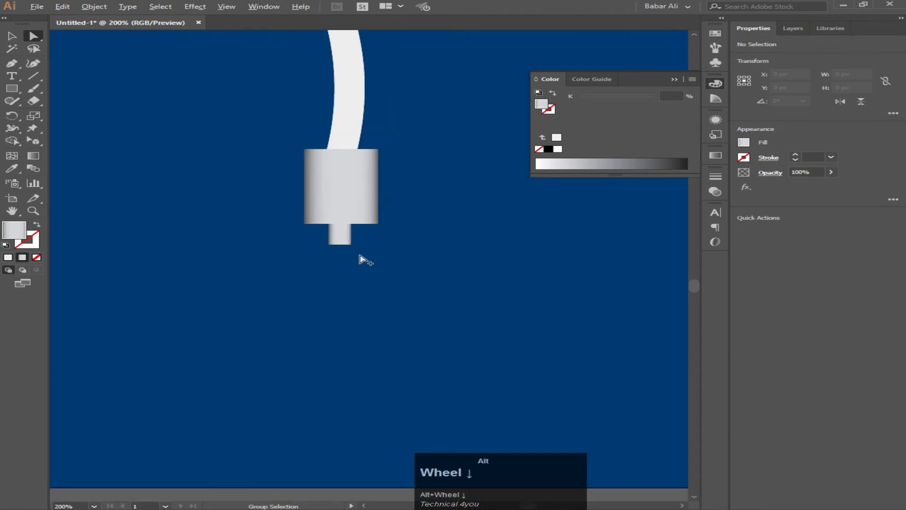
scroll(360, 256, "up", 2)
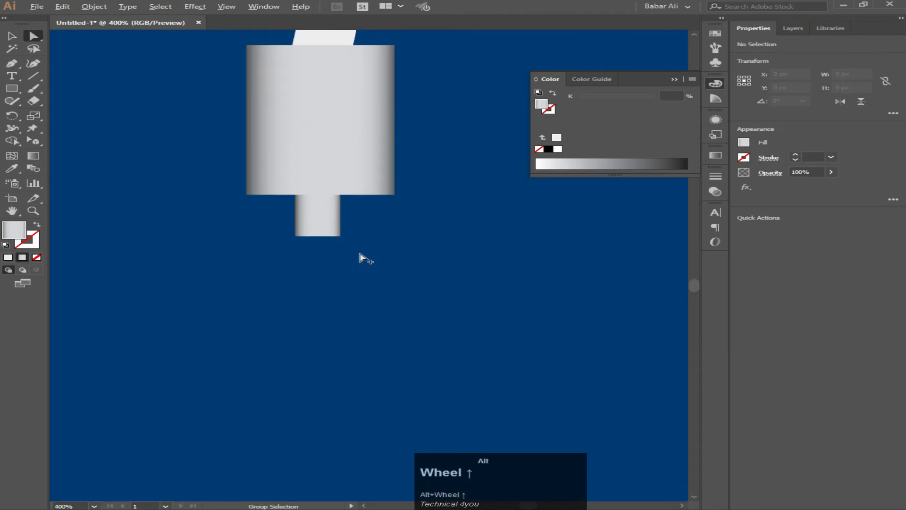
left_click(12, 89)
scroll(348, 191, "up", 1)
scroll(349, 190, "up", 1)
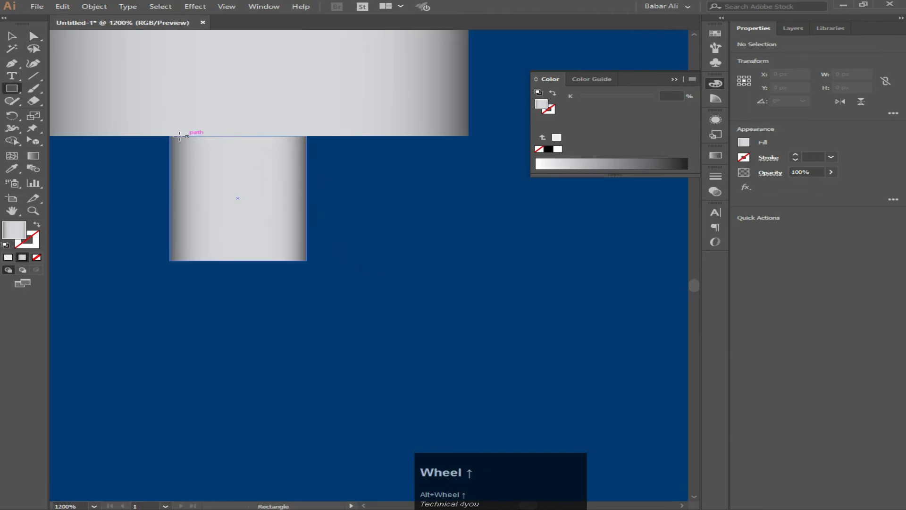
left_click_drag(170, 136, 307, 142)
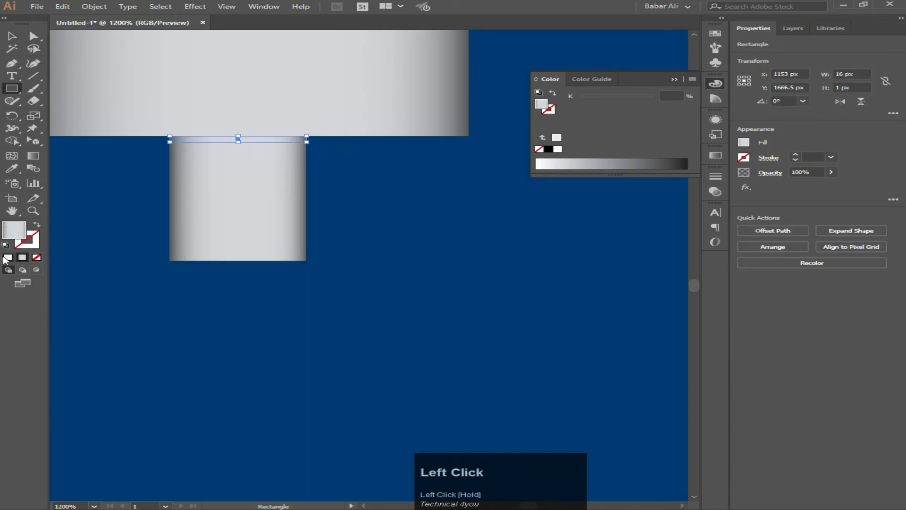
Step: Fill the thin strip with near-black 050505 and lower its opacity to 11% to form a faint shadow
left_click(7, 257)
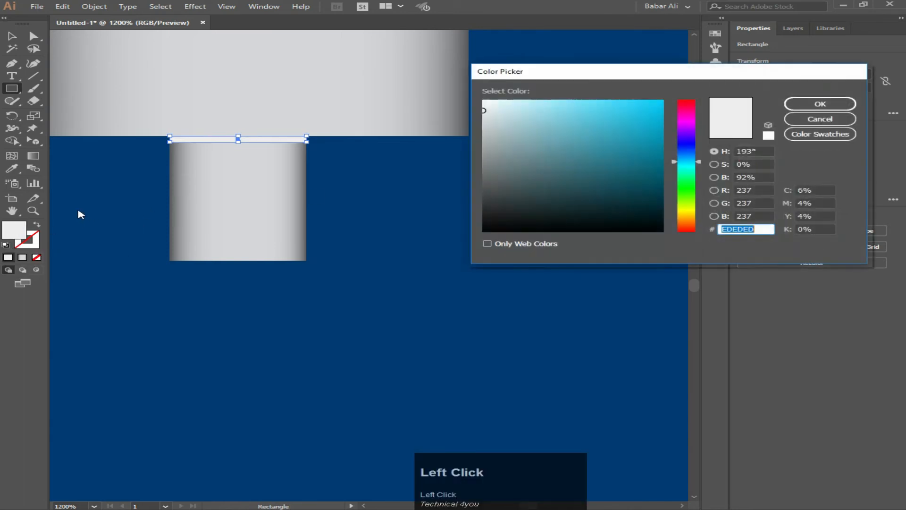
left_click_drag(494, 149, 476, 228)
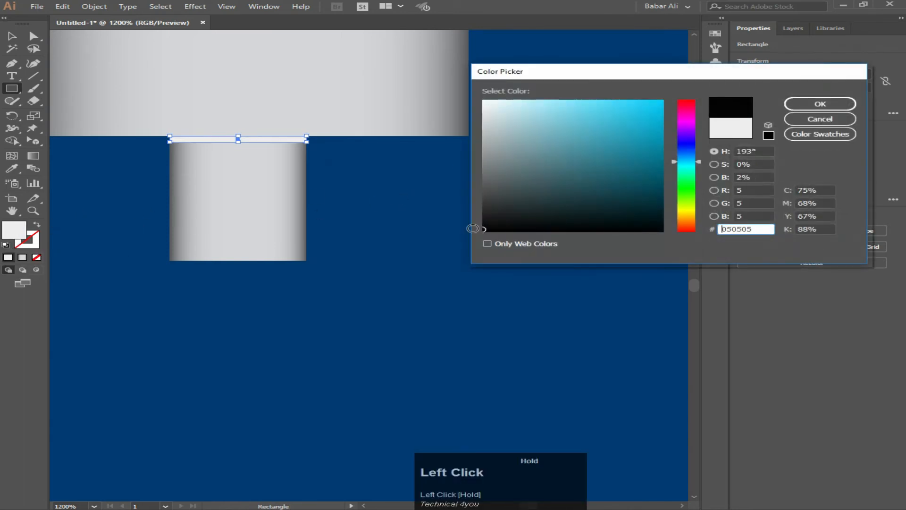
left_click(820, 104)
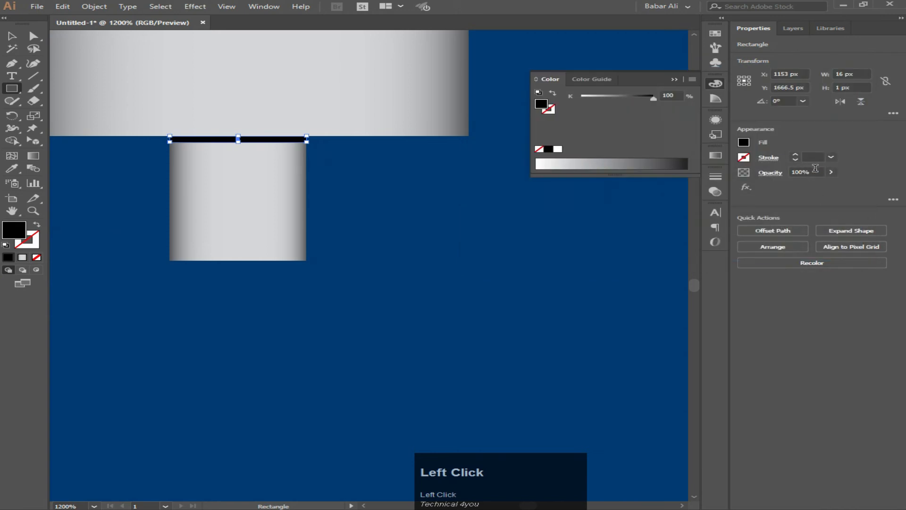
left_click(832, 172)
left_click(778, 187)
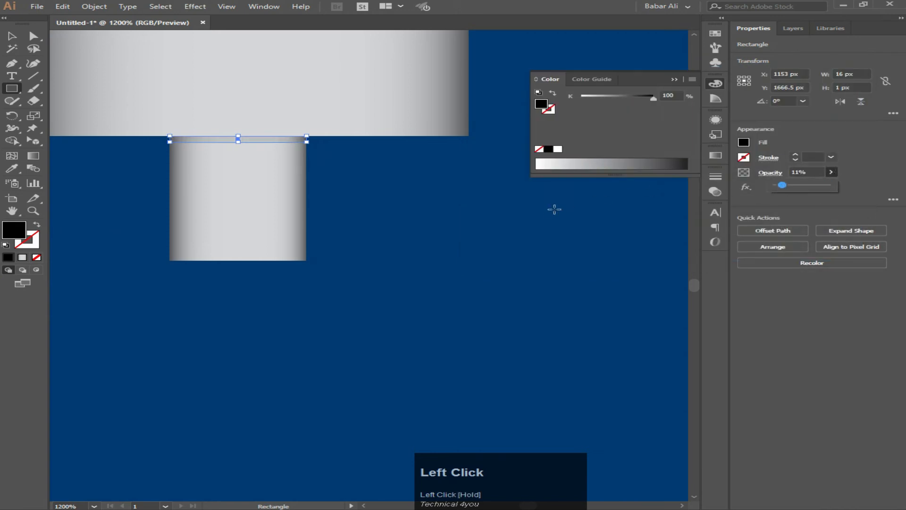
left_click(495, 233, "ctrl")
left_click(453, 238, "ctrl")
scroll(423, 225, "down", 4)
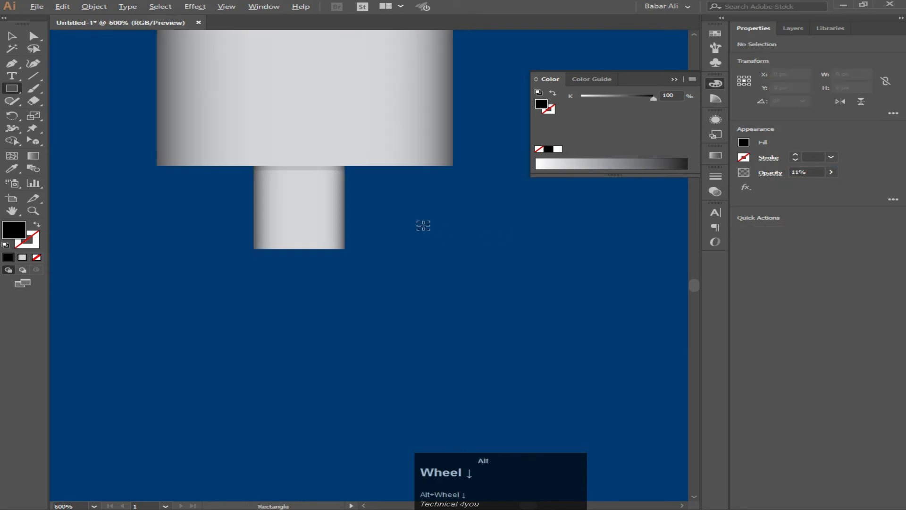
left_click(43, 37)
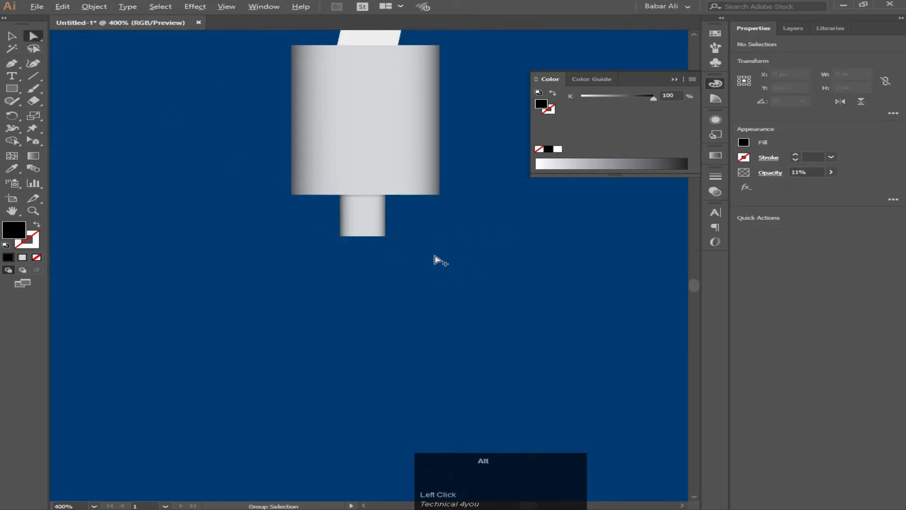
Step: Draw a thin black strip 16 px wide and 1 px high along the plug tip's bottom edge
scroll(437, 259, "up", 2)
scroll(338, 245, "up", 3)
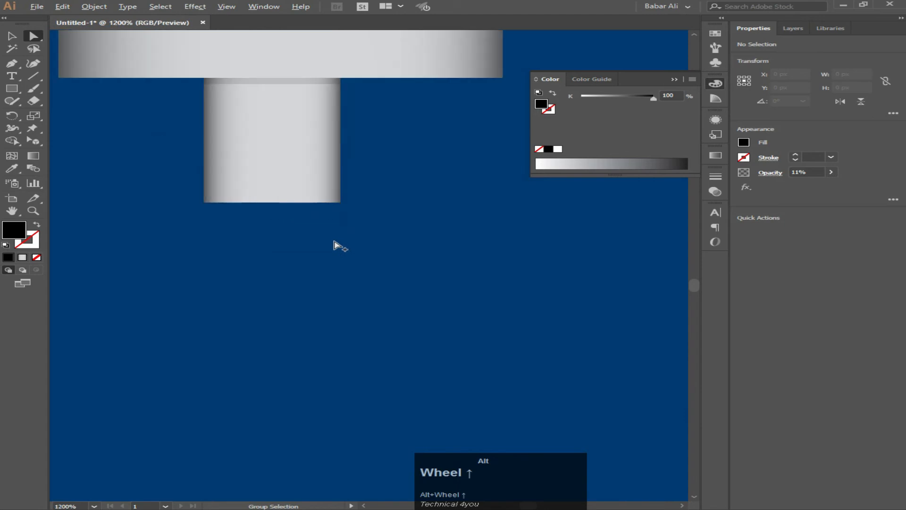
left_click(12, 89)
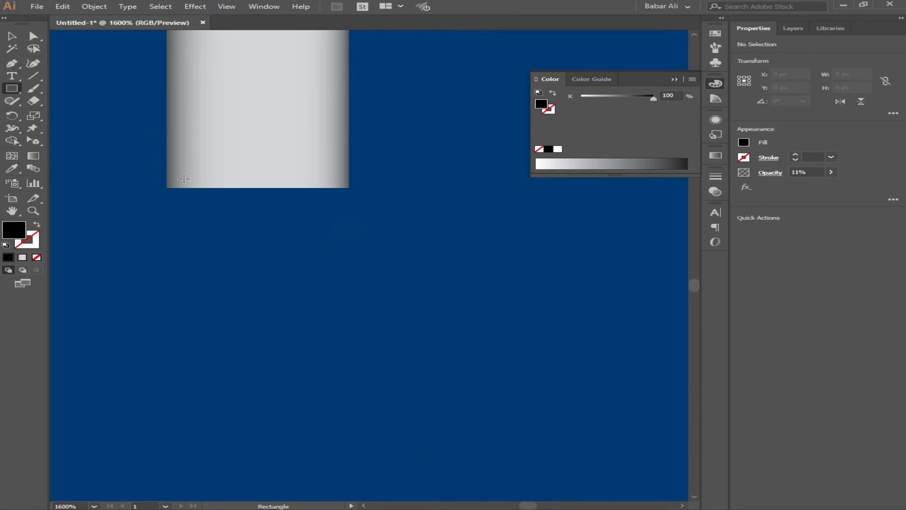
mouse_move(169, 187)
left_mouse_down()
mouse_move(360, 188)
mouse_move(348, 179)
left_mouse_up()
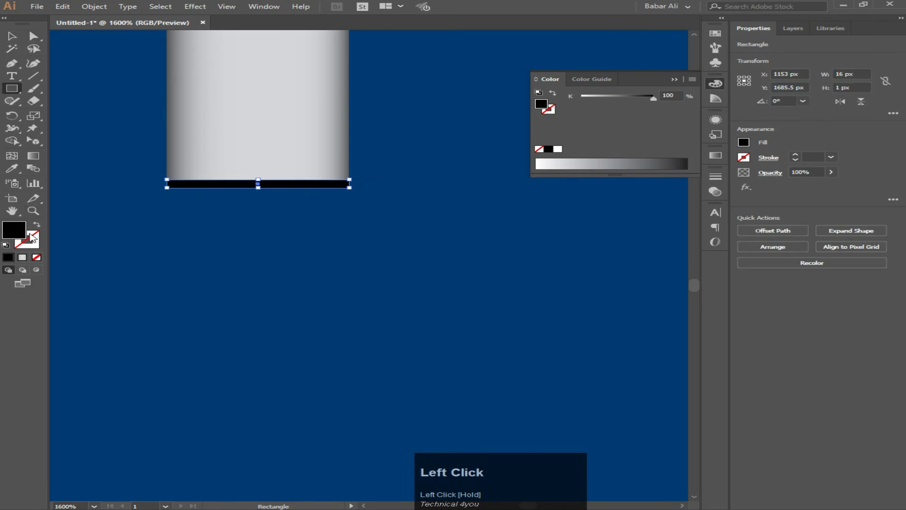
Step: Copy the plug tip's grey gradient onto the thin strip and shift its middle colour stop to 54.36%
left_click(17, 234)
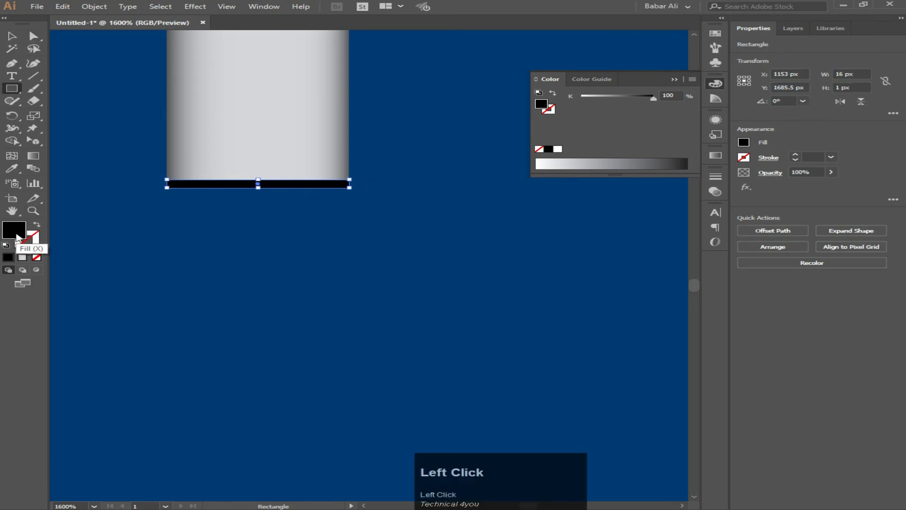
left_click(11, 168)
left_click(233, 126)
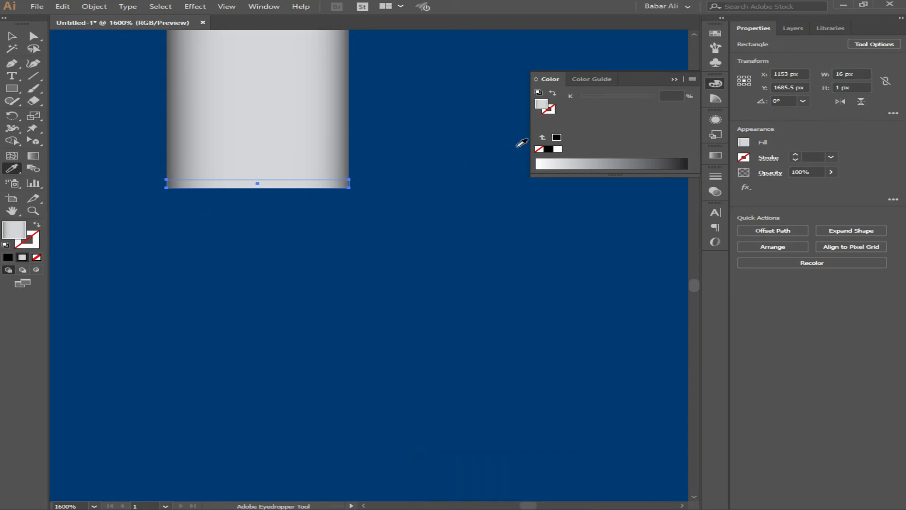
left_click(722, 156)
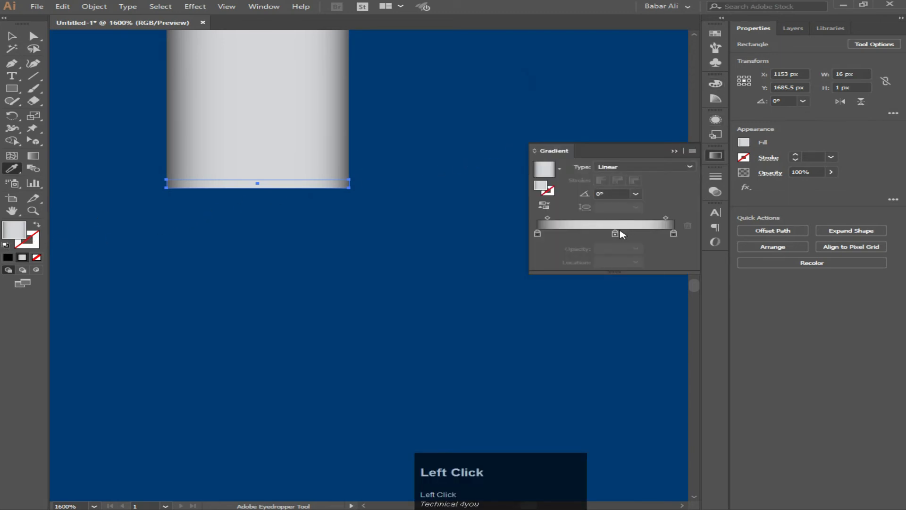
left_click_drag(615, 233, 612, 233)
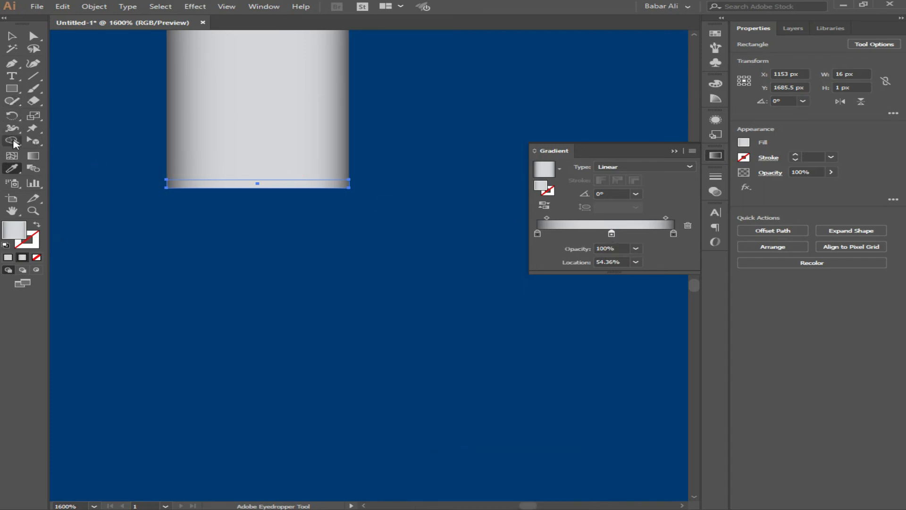
Step: Try redirecting the strip's gradient to 90° and to -90° with the Gradient tool, undoing each attempt
left_click(32, 156)
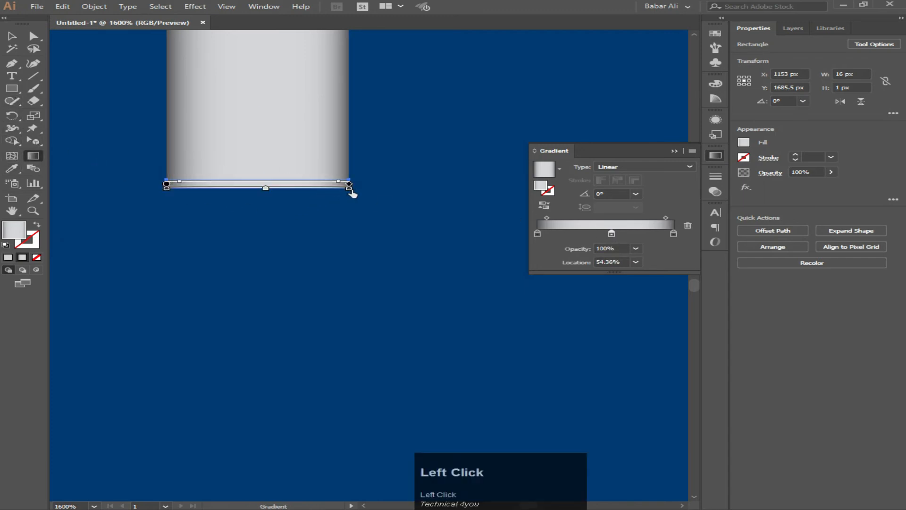
mouse_move(358, 185)
left_mouse_down()
mouse_move(360, 164)
mouse_move(265, 78)
mouse_move(161, 112)
left_mouse_up()
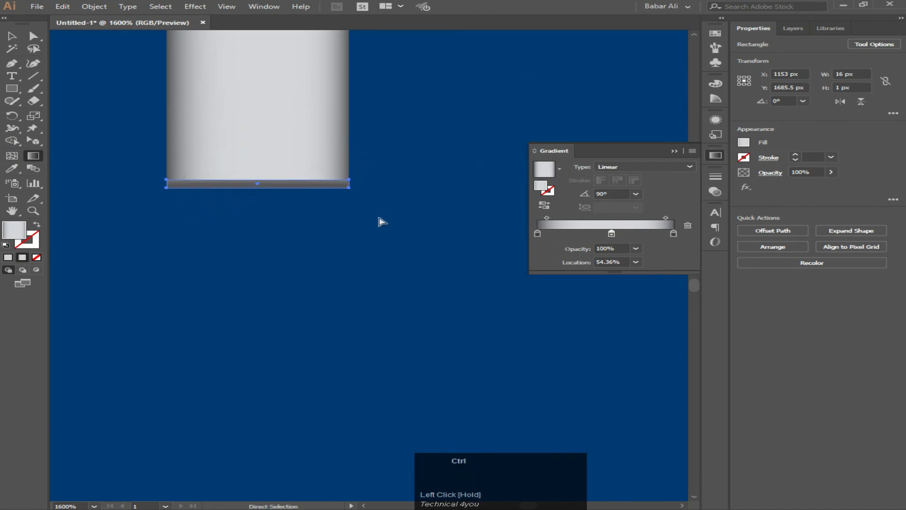
key("ctrl+z")
mouse_move(263, 170)
left_mouse_down()
mouse_move(263, 218)
mouse_move(252, 232)
left_mouse_up()
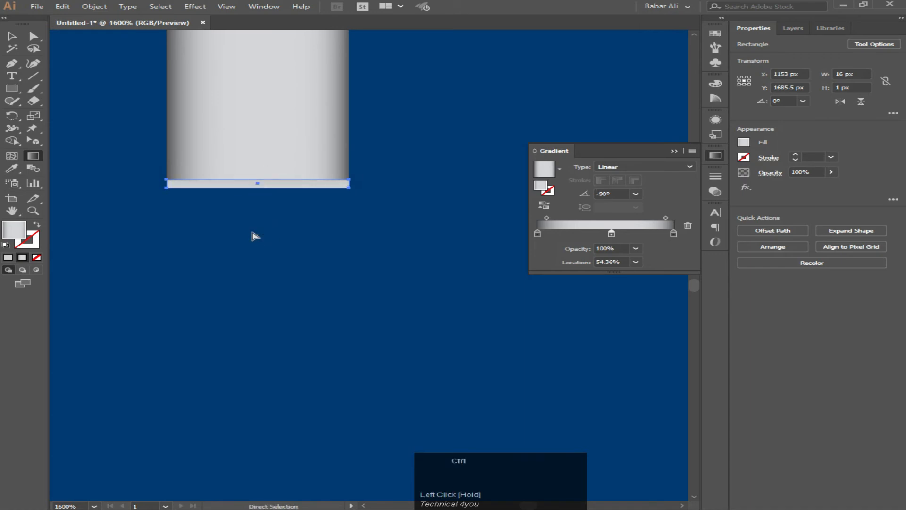
key("ctrl+z")
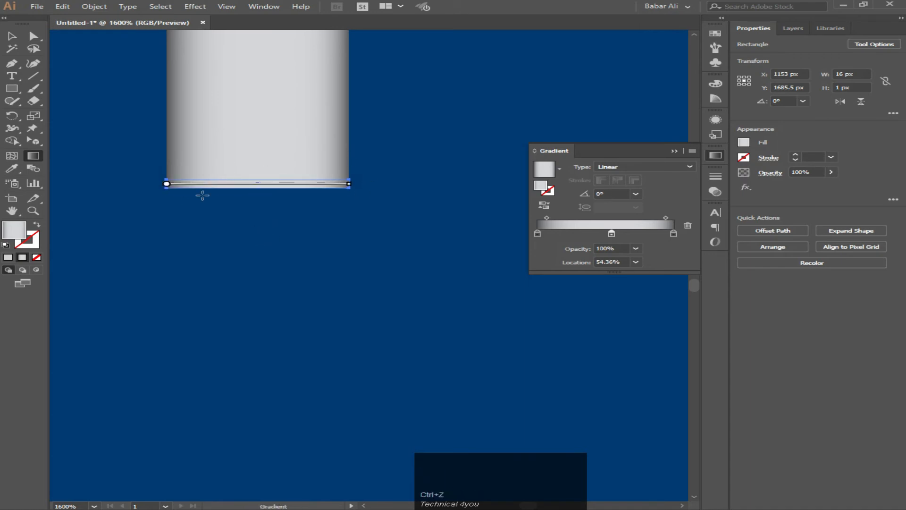
Step: Try running the strip's gradient straight down across its height at -90°, and undo it
scroll(251, 189, "up", 3, "alt")
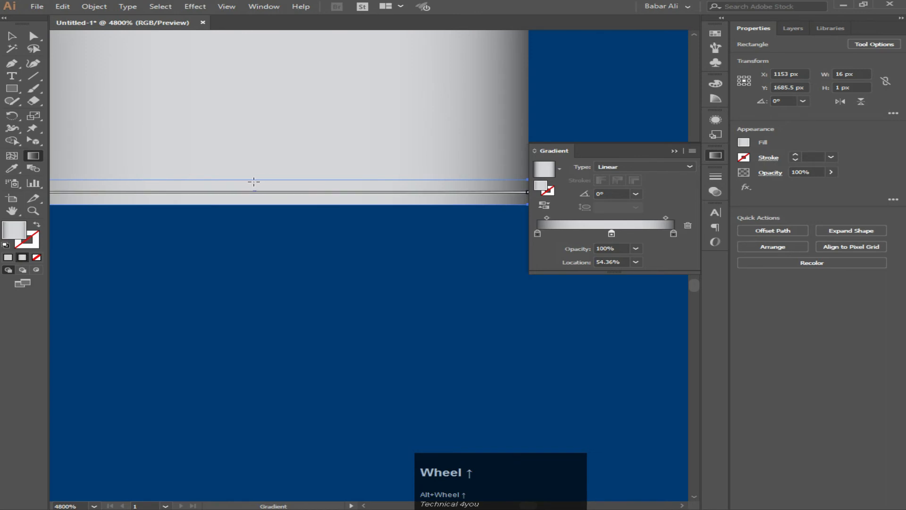
left_click_drag(254, 181, 255, 210)
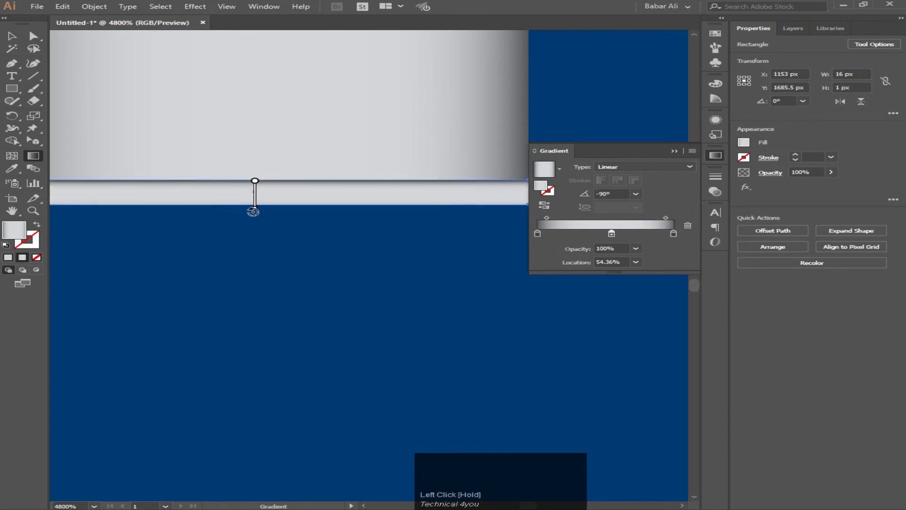
left_click(33, 42)
left_click(229, 318)
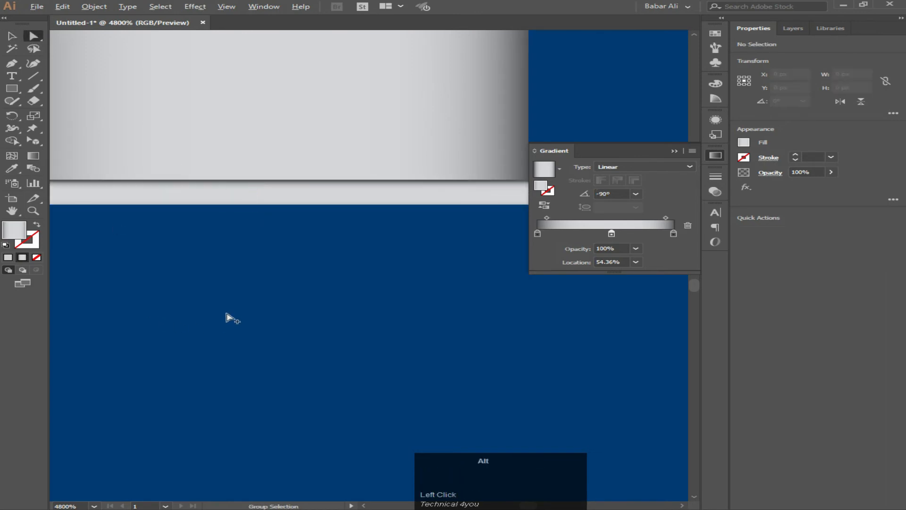
scroll(230, 317, "down", 2, "alt")
scroll(222, 295, "up", 1, "alt")
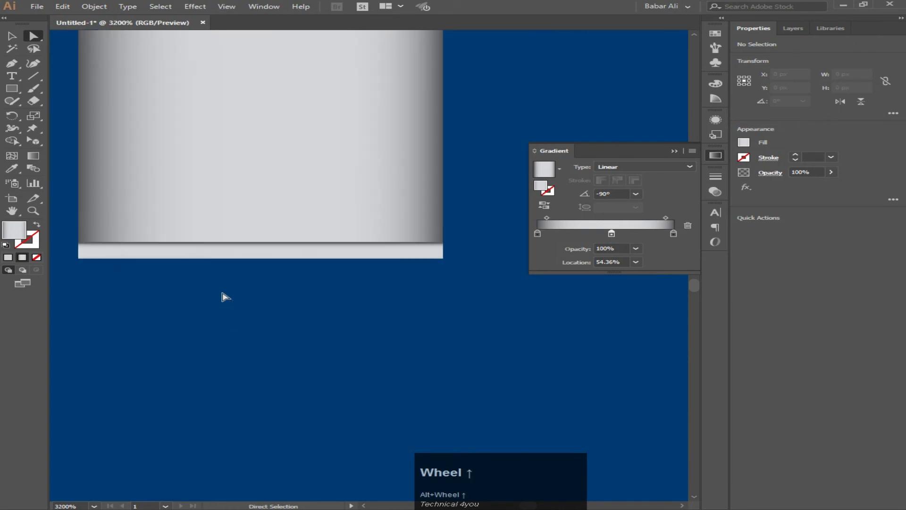
key("ctrl+z")
Step: Try running the strip's gradient upward from its lower edge at 90°, and undo it
left_click(33, 156)
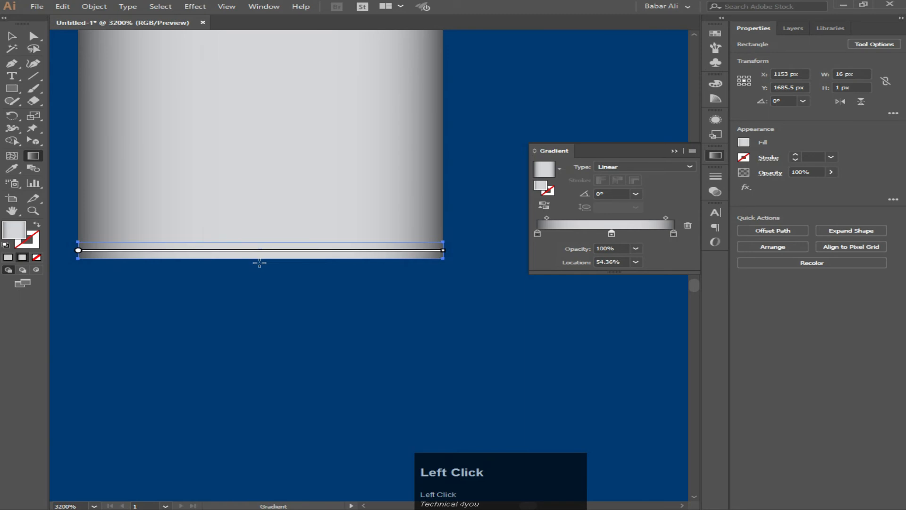
left_click_drag(259, 261, 261, 241)
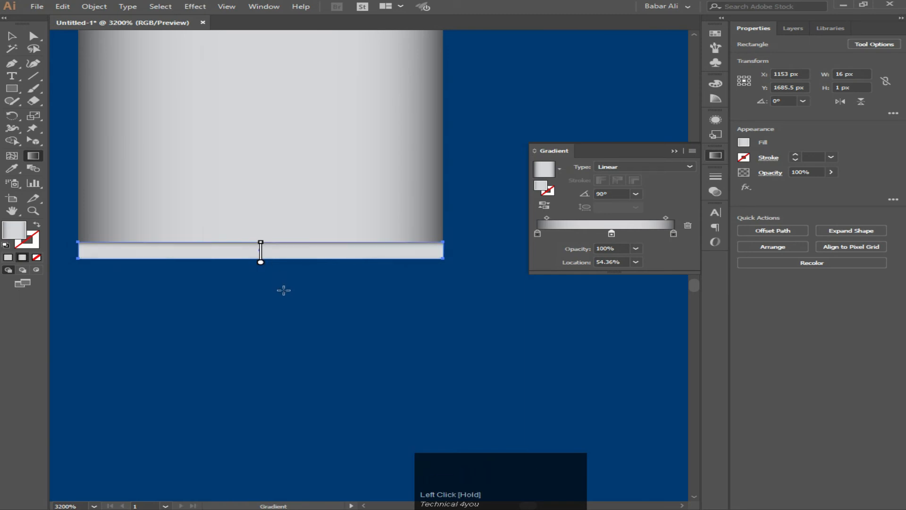
left_click(33, 35)
left_click(263, 350)
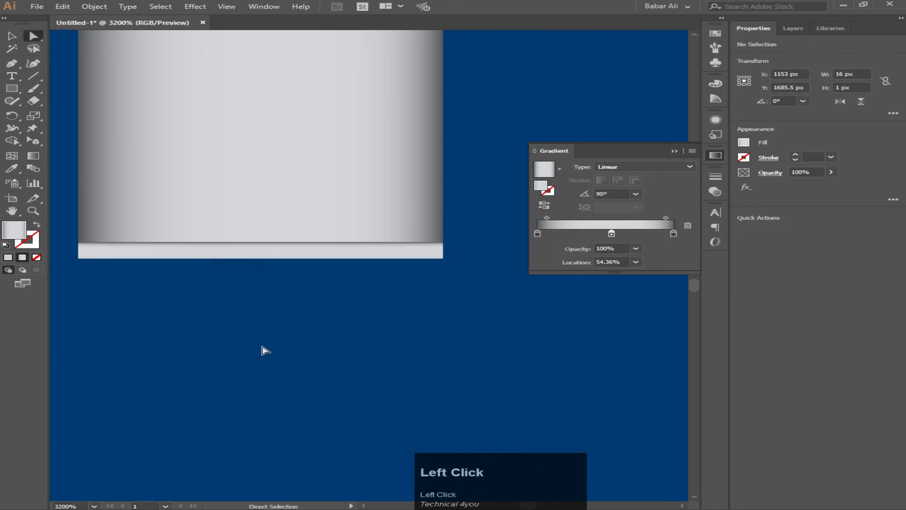
scroll(262, 350, "down", 2, "alt")
scroll(271, 316, "down", 2, "alt")
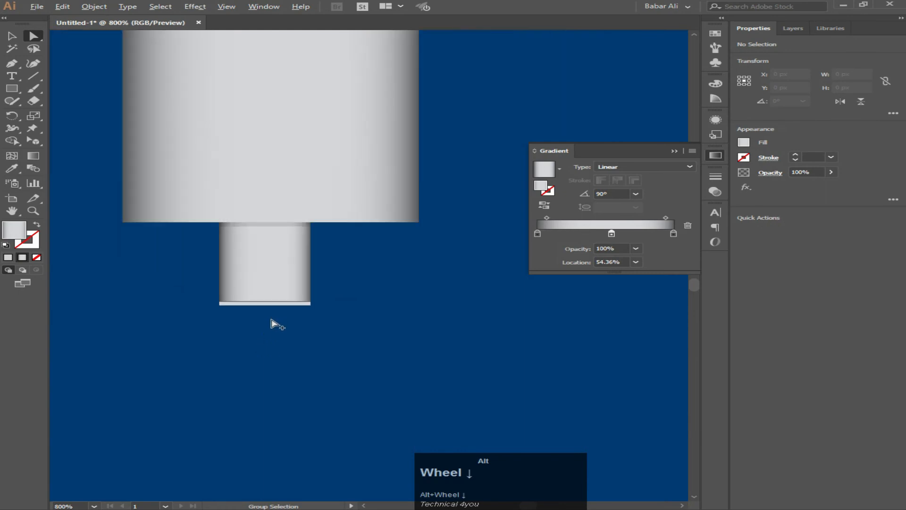
scroll(277, 326, "up", 3, "alt")
key("ctrl+z")
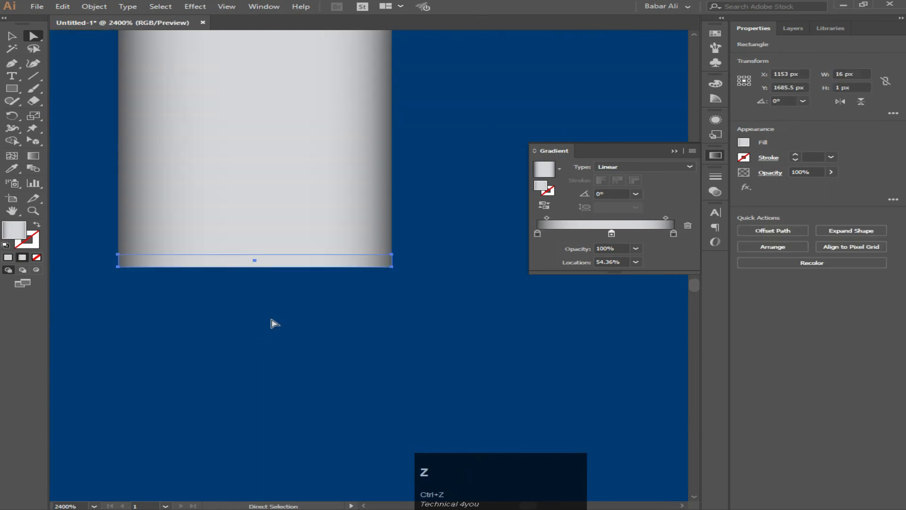
Step: Replace the strip's gradient with a solid mid-grey fill, A9AAAA
left_click(8, 259)
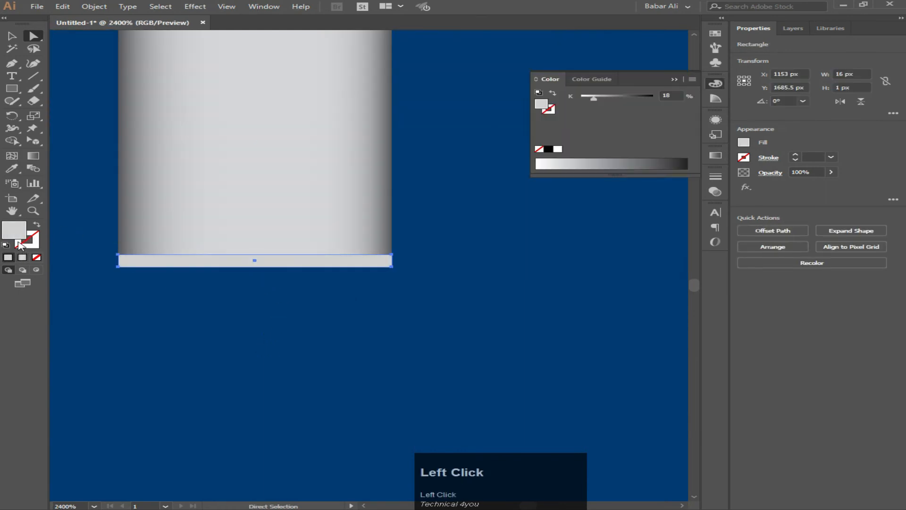
left_click(213, 335)
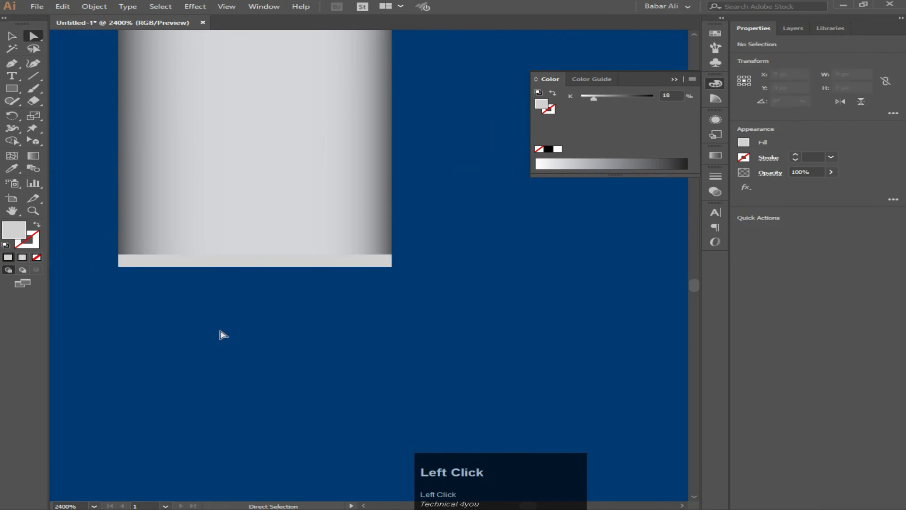
left_click(138, 265)
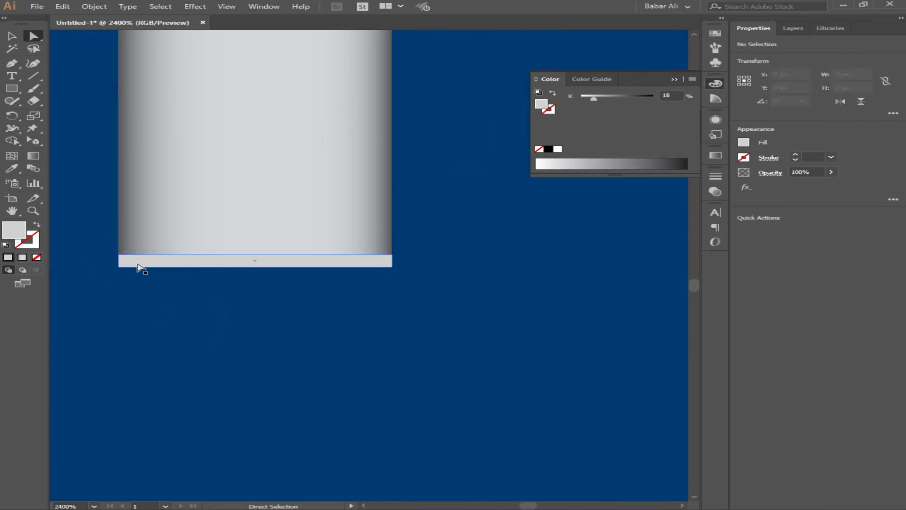
left_click(138, 266)
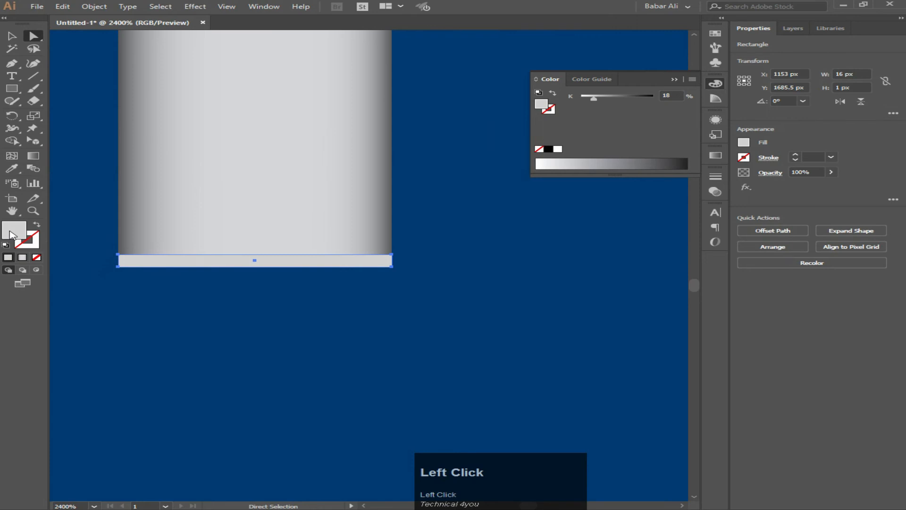
double_click(11, 235)
left_click(486, 142)
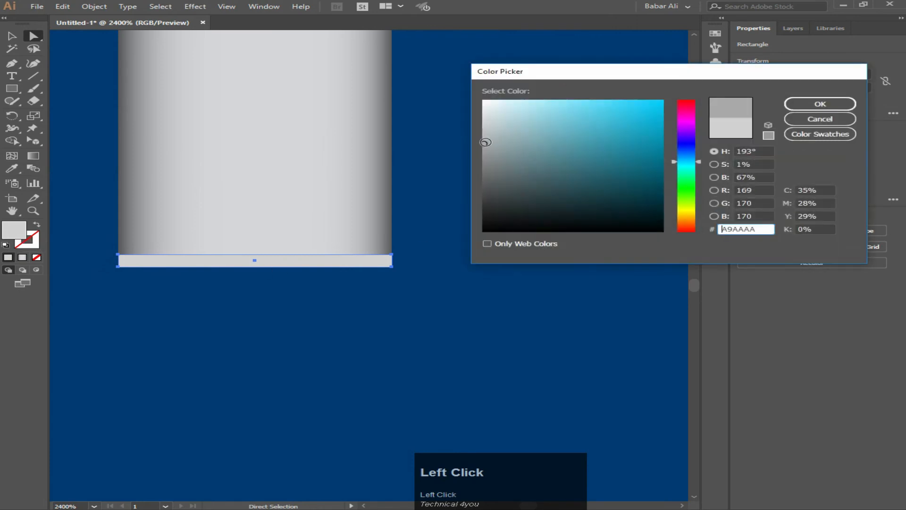
left_click(820, 104)
left_click(462, 305)
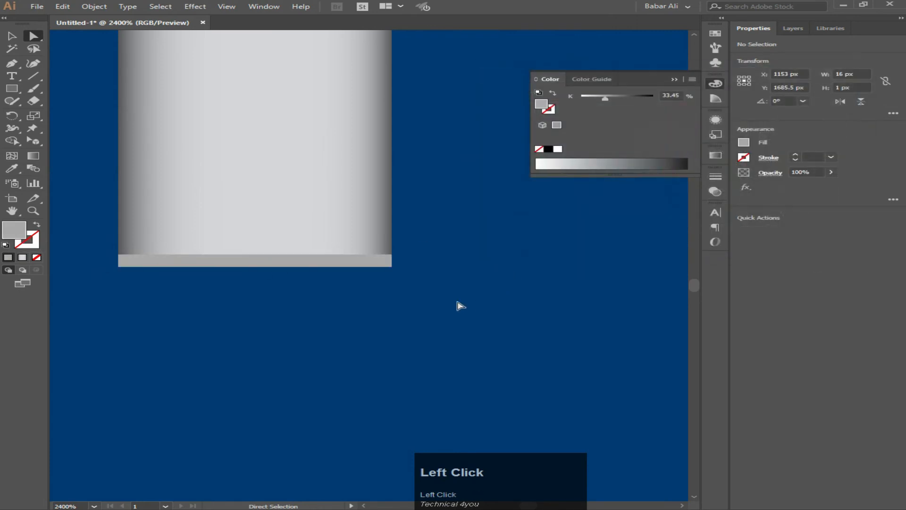
Step: Move the grey strip down 1 px so it sits directly beneath the plug tip's bottom edge
scroll(442, 301, "down", 1)
scroll(442, 300, "down", 1)
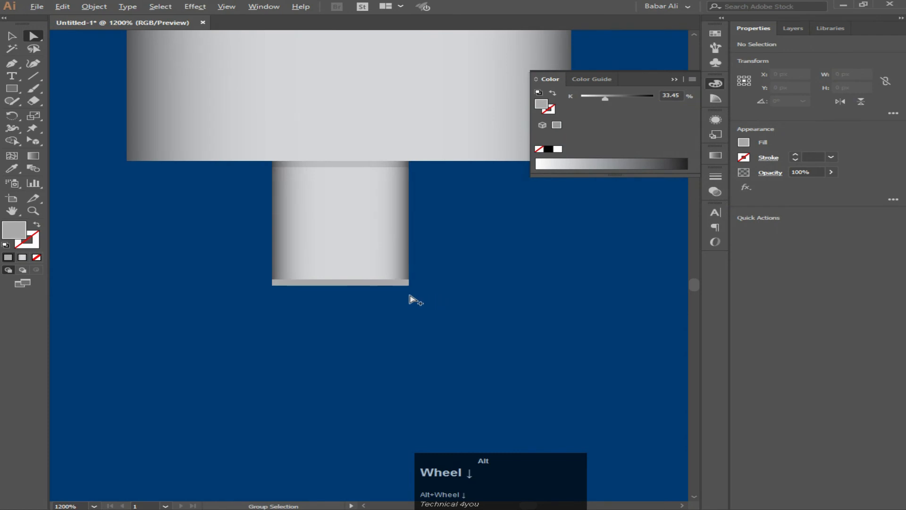
scroll(406, 298, "up", 1)
scroll(348, 286, "up", 2)
left_click(334, 278)
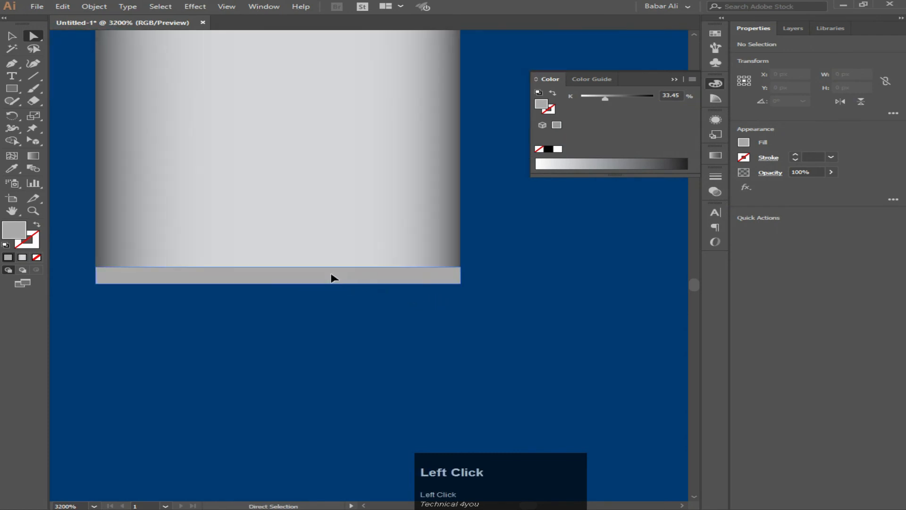
left_click_drag(332, 283, 334, 285)
Step: Try sending the grey strip to the back of the stacking order
right_click(330, 284)
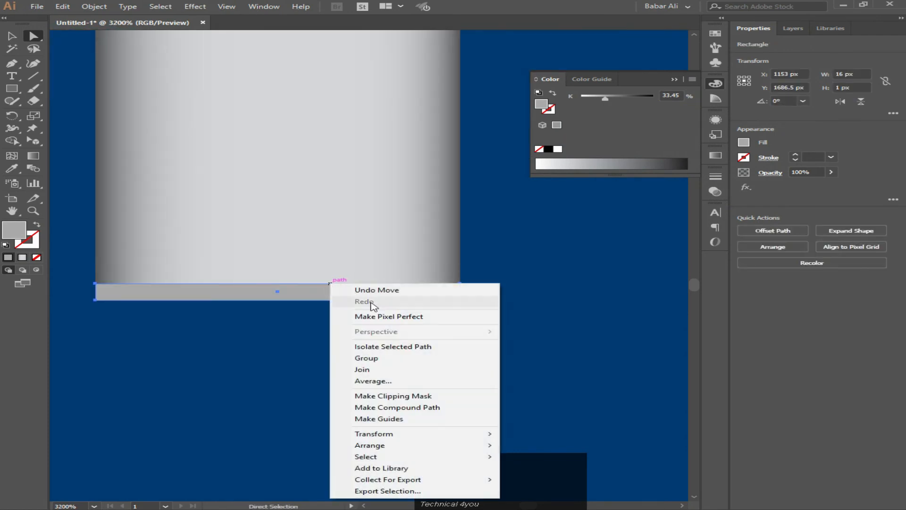
mouse_move(417, 445)
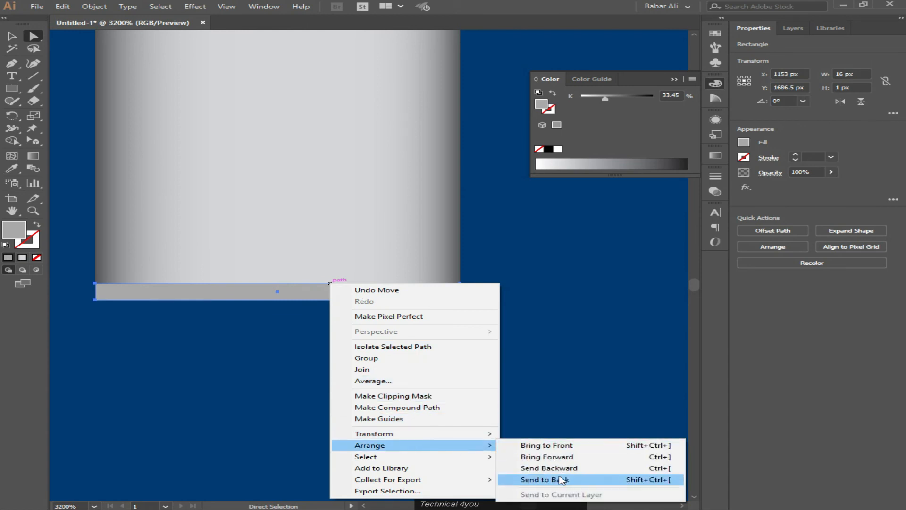
left_click(560, 479)
Step: Bring the gradient-filled plug tip to the front of the stacking order and deselect it
left_click(395, 239)
right_click(393, 236)
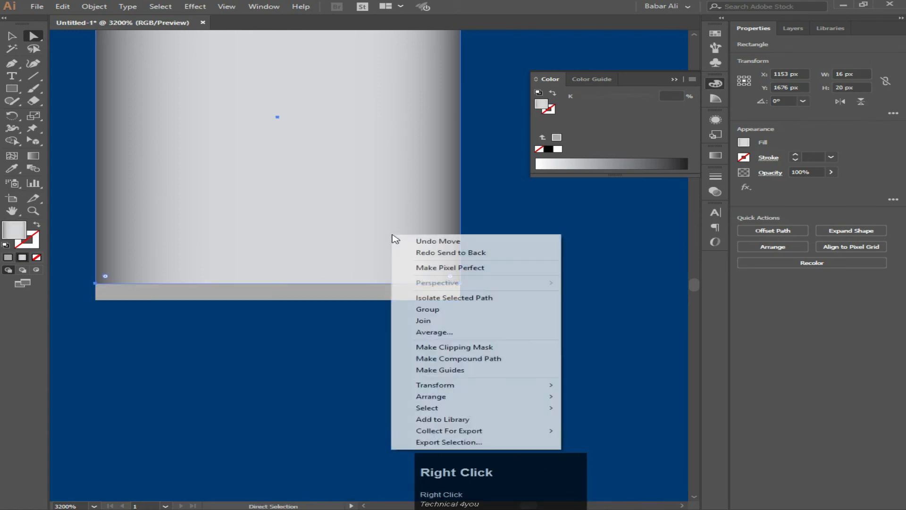
mouse_move(484, 397)
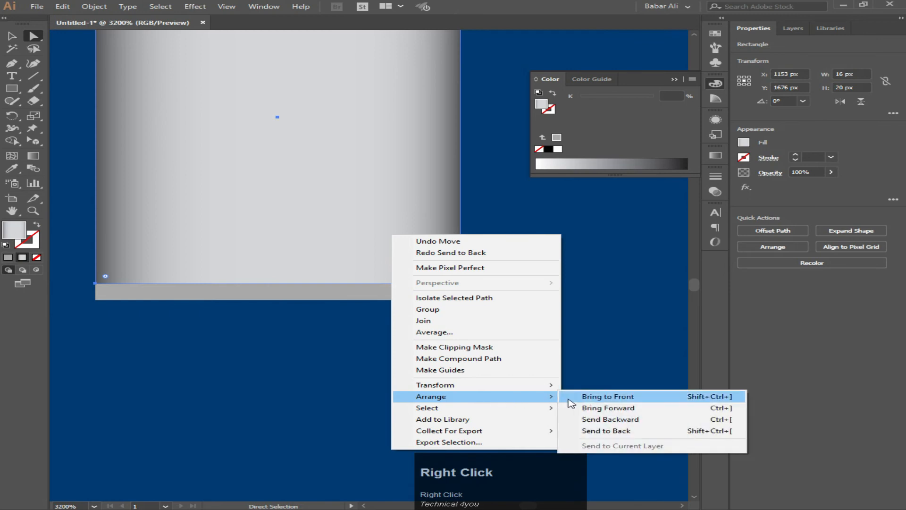
left_click(572, 395)
right_click(450, 292)
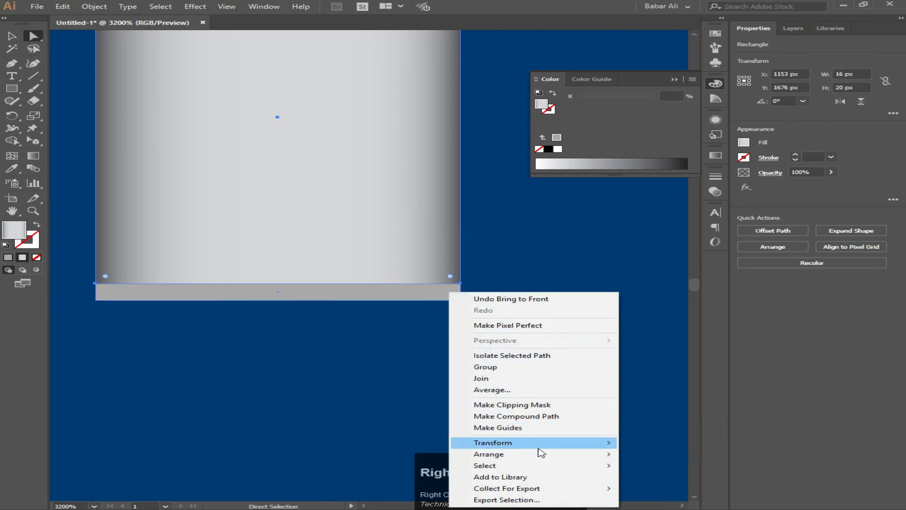
mouse_move(543, 453)
left_click(659, 454)
left_click(553, 348)
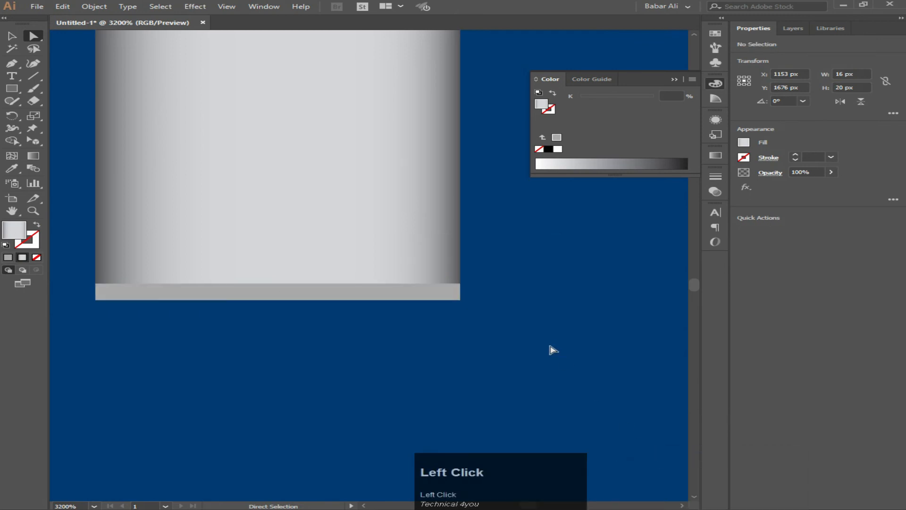
scroll(470, 341, "down", 1, "alt")
scroll(470, 340, "up", 1, "alt")
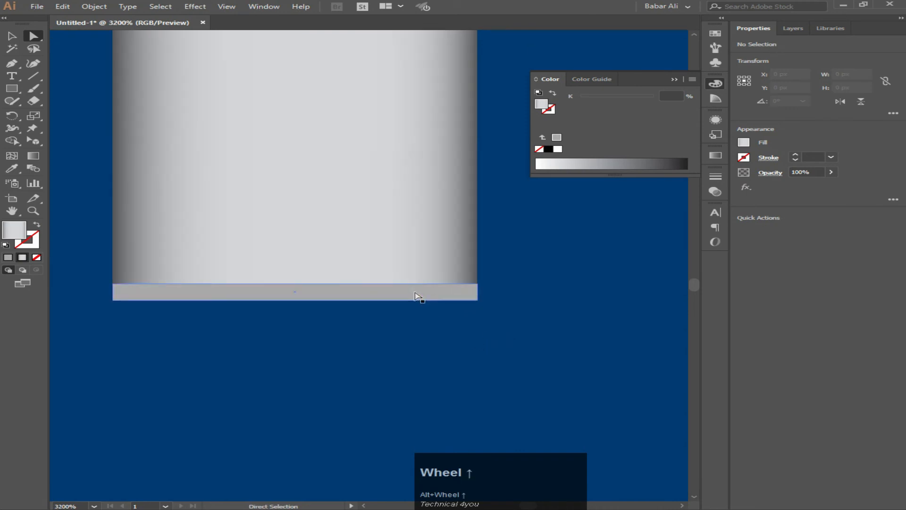
Step: Move the grey strip up 1 px so it sits behind the plug tip's bottom edge
left_click_drag(415, 297, 415, 284)
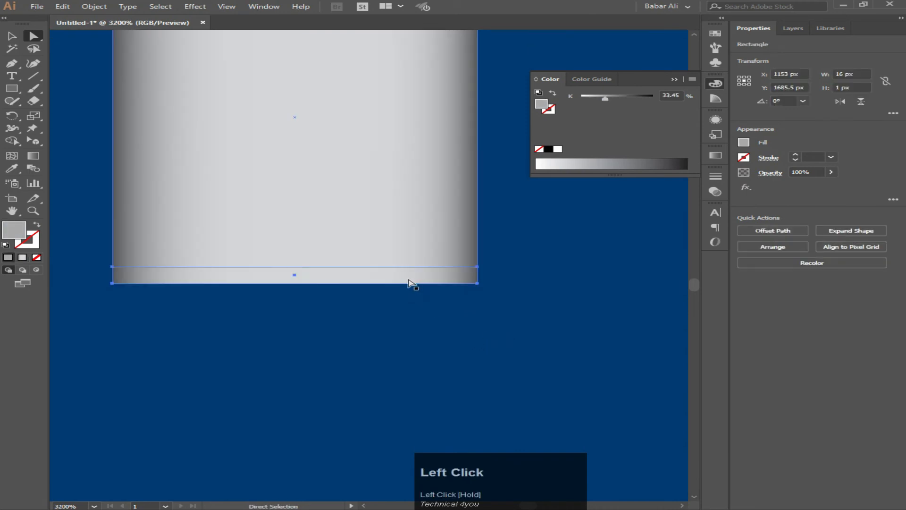
key("Down")
key("Down")
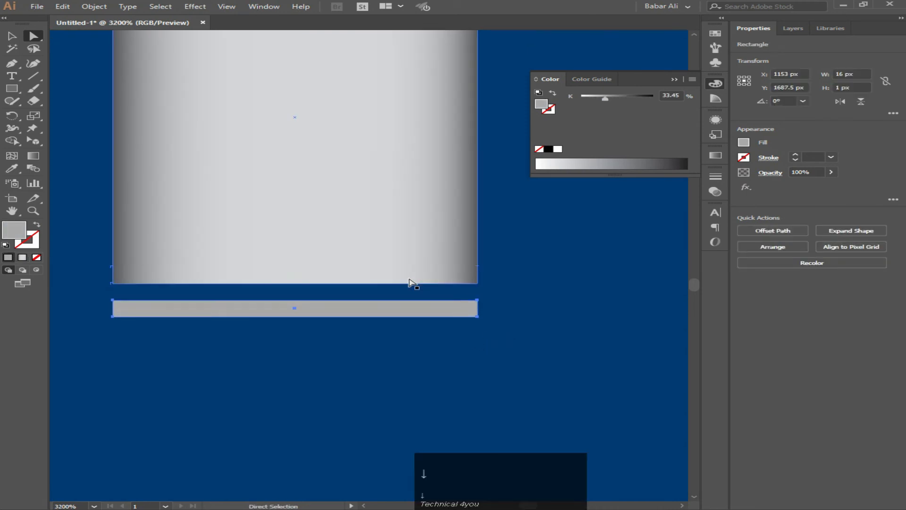
key("Up")
key("Up")
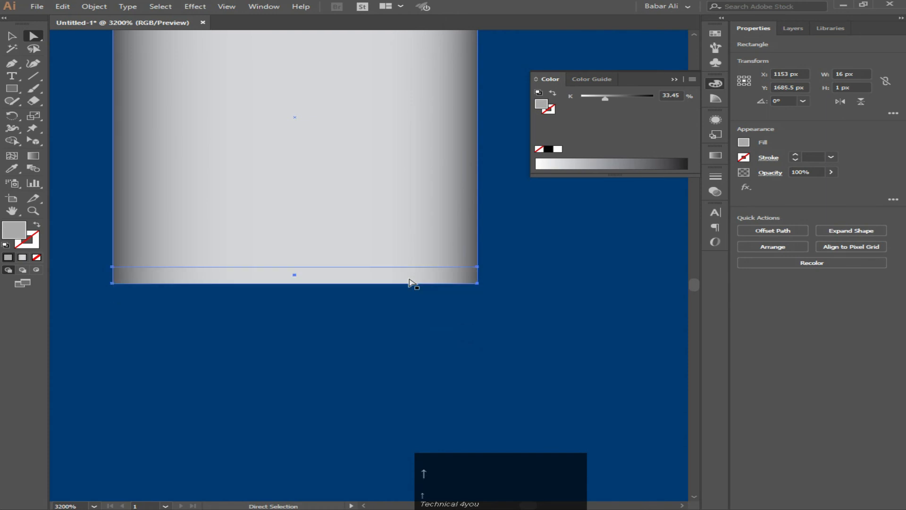
Step: Stretch the grey strip's lower edge to make it 2 px tall, and pull its bottom edge back up 1 px
scroll(328, 303, "up", 1)
left_click(10, 37)
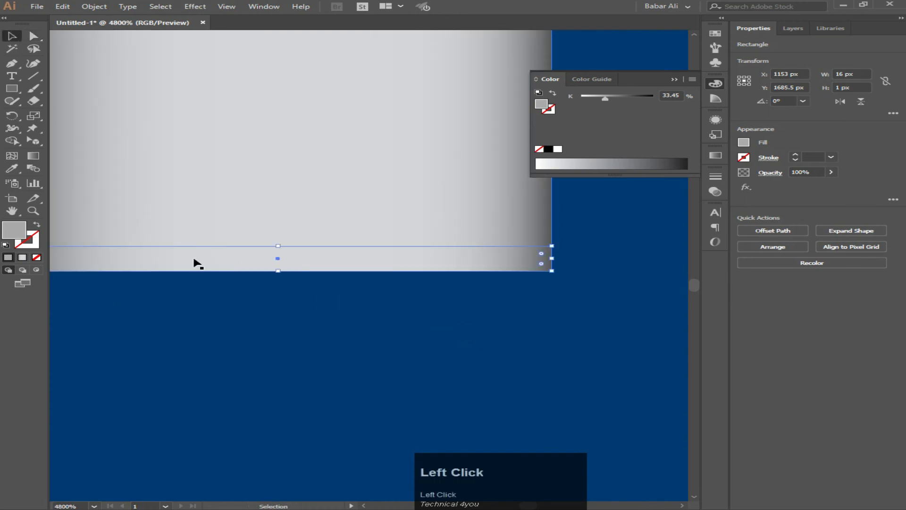
left_click_drag(277, 273, 279, 291)
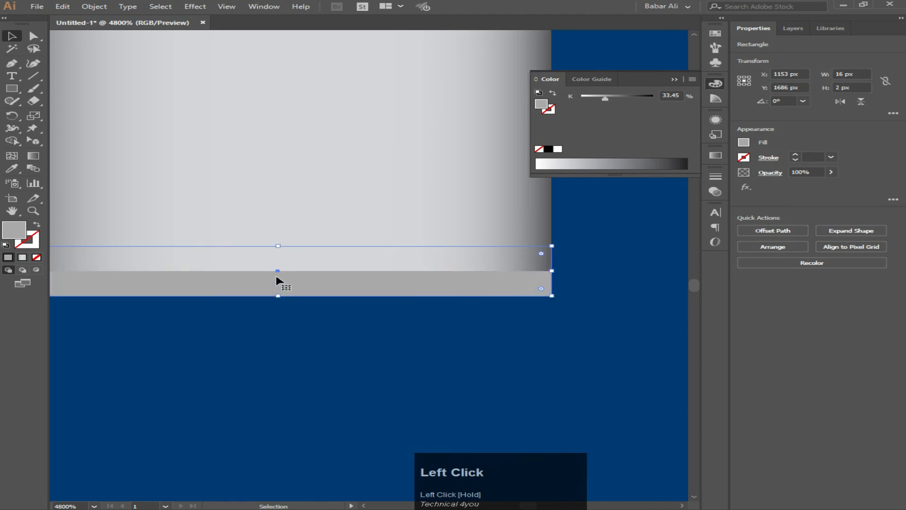
left_click(33, 36)
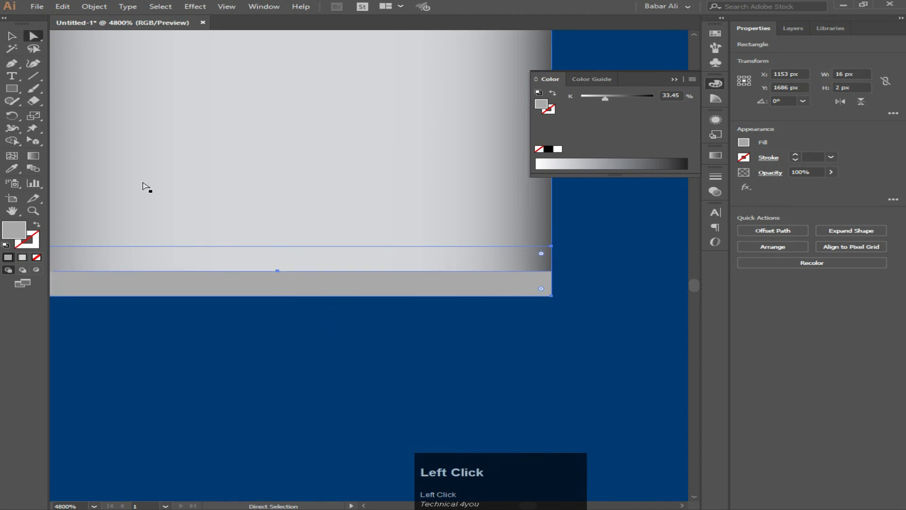
left_click_drag(265, 374, 404, 342)
left_click_drag(120, 260, 735, 292)
left_click_drag(312, 332, 515, 343)
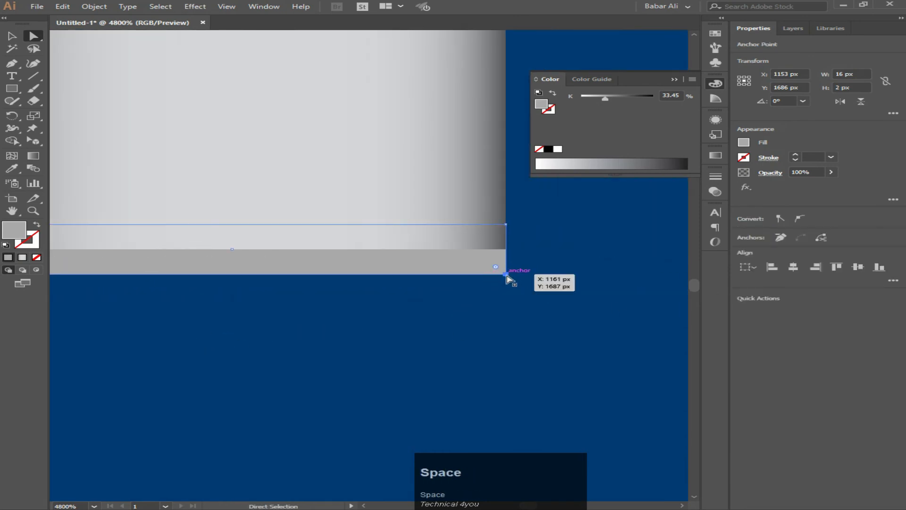
left_click_drag(505, 273, 505, 262)
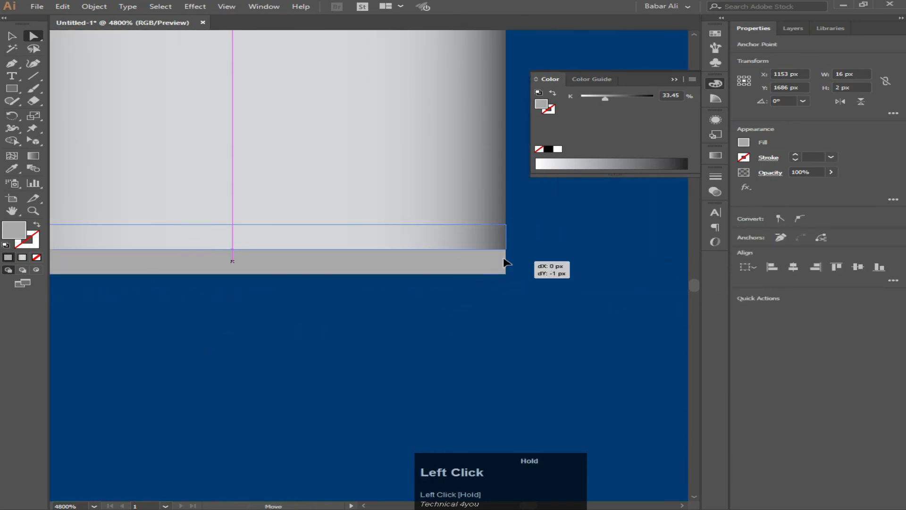
Step: Draw a 1 × 2 px grey rectangle on the plug tip's bottom edge, 1 px in from its left side, and deselect it
left_click_drag(582, 287, 280, 296)
scroll(581, 285, "down", 5)
key("space")
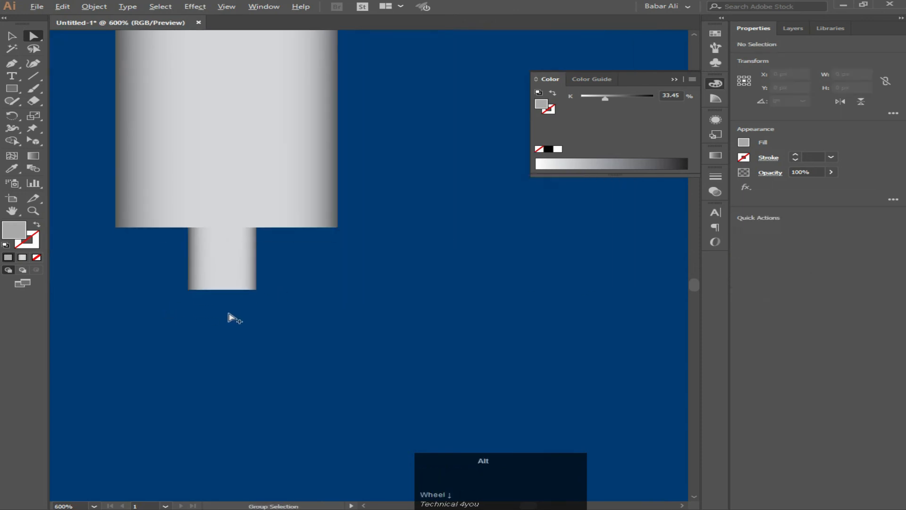
scroll(228, 317, "up", 2)
left_click(12, 89)
scroll(174, 262, "up", 2)
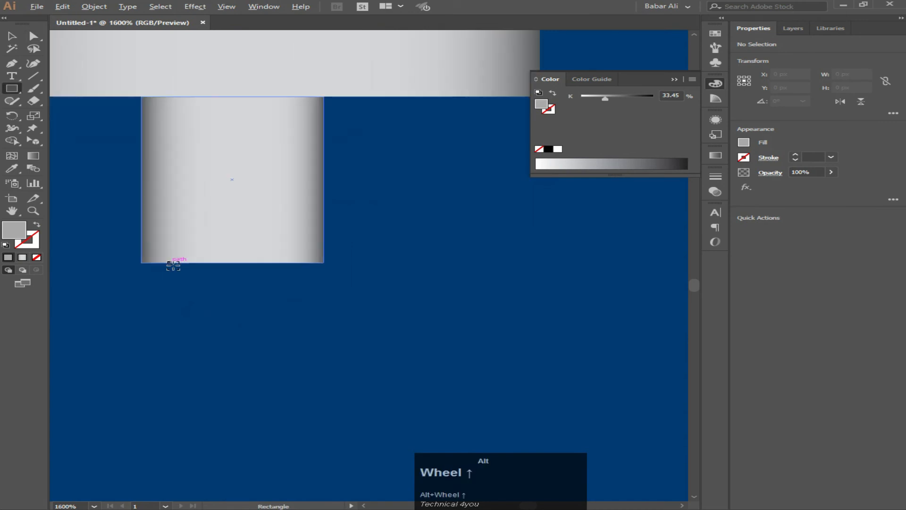
left_click_drag(137, 241, 145, 265)
left_click(11, 37)
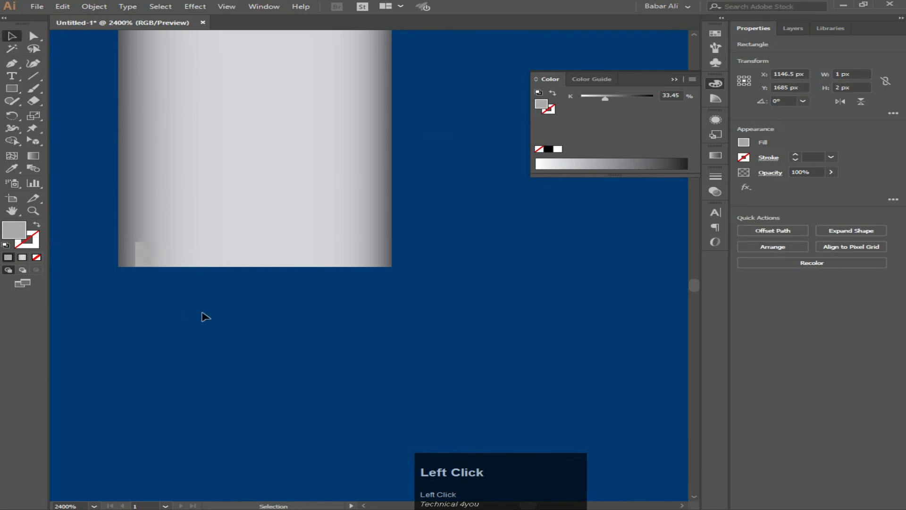
left_click(206, 316)
Step: Duplicate the small rectangle rightward at 2 px spacing until seven teeth line the plug tip's bottom edge, undoing any extra copy
left_click_drag(178, 261, 178, 262)
key("ctrl+d")
key("ctrl+d")
key("ctrl+d")
key("ctrl+d")
key("ctrl+d")
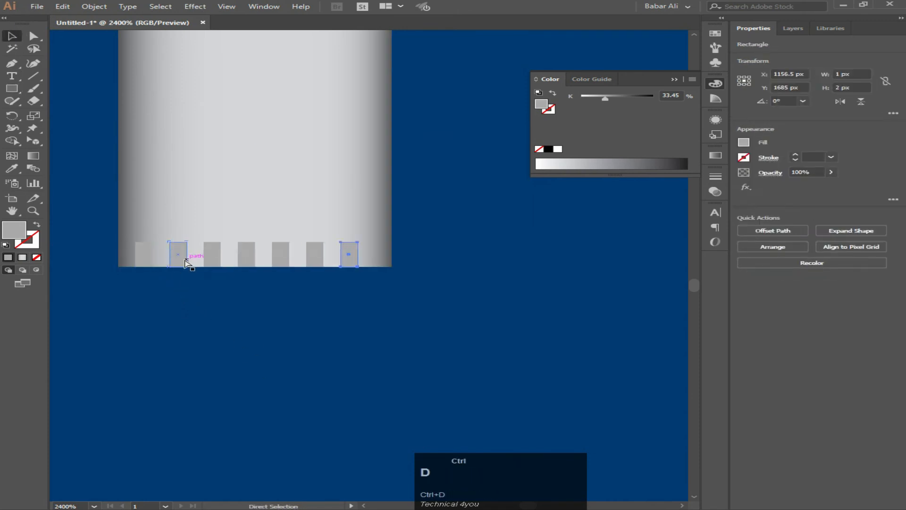
key("ctrl+d")
key("ctrl+z")
left_click(248, 329)
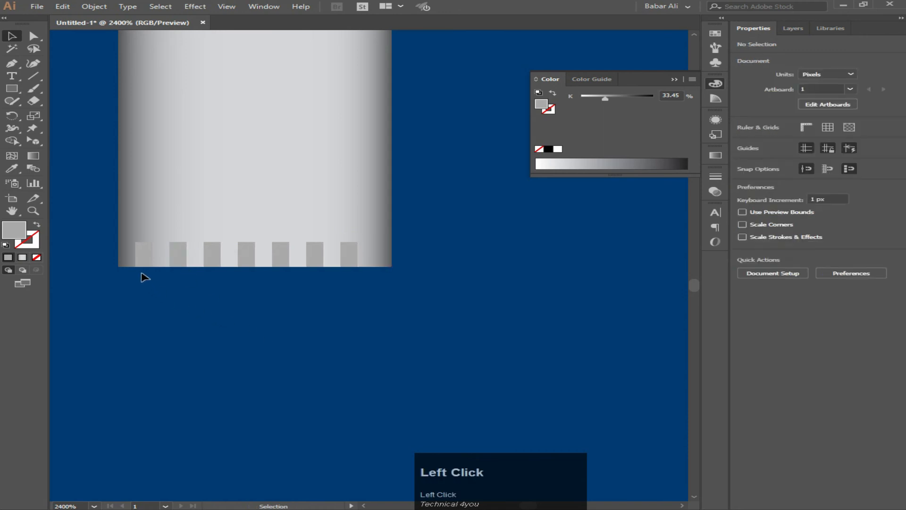
Step: Try centring the ungrouped teeth horizontally on the plug tip, undo the alignment and deselect
left_click_drag(91, 212, 503, 344)
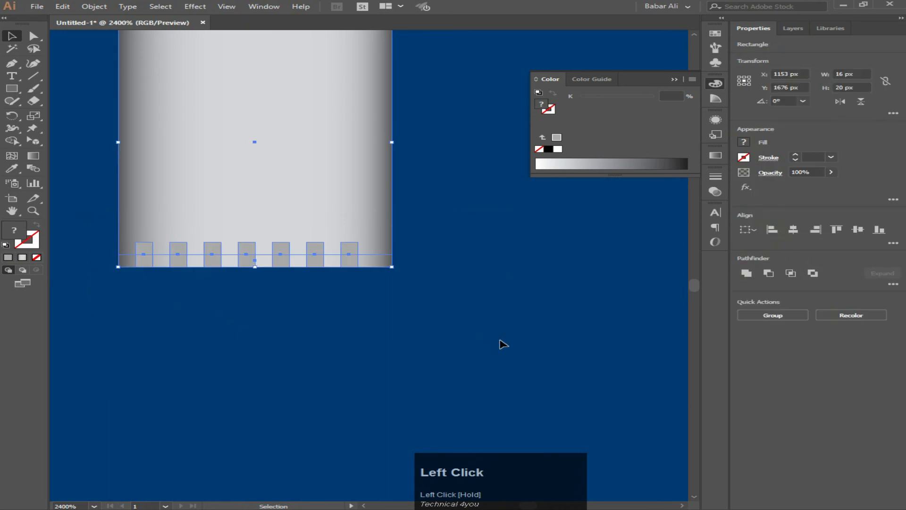
left_click(306, 174)
left_click(792, 231)
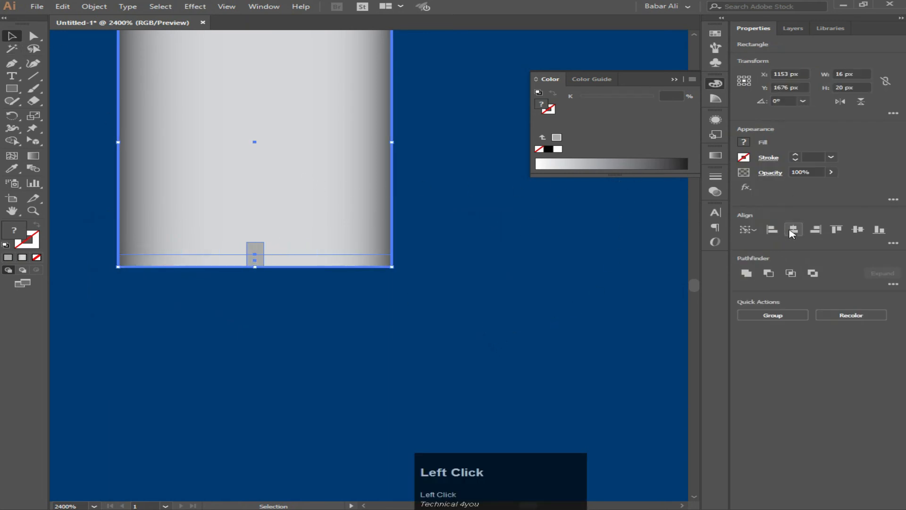
key("ctrl+z")
left_click(334, 259)
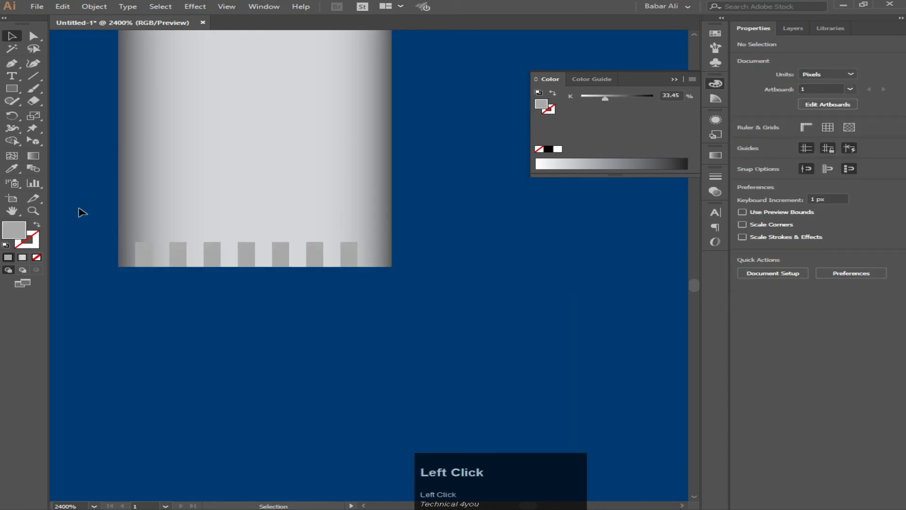
Step: Group the seven teeth together with the thin grey strip, leaving the plug tip out of the group
left_click_drag(81, 211, 507, 361)
left_click(347, 189, "shift")
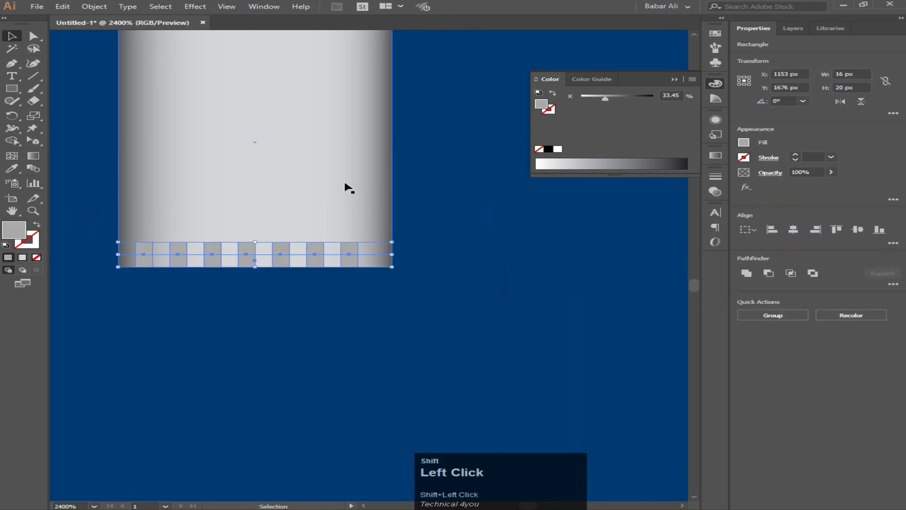
right_click(283, 250)
left_click(348, 310)
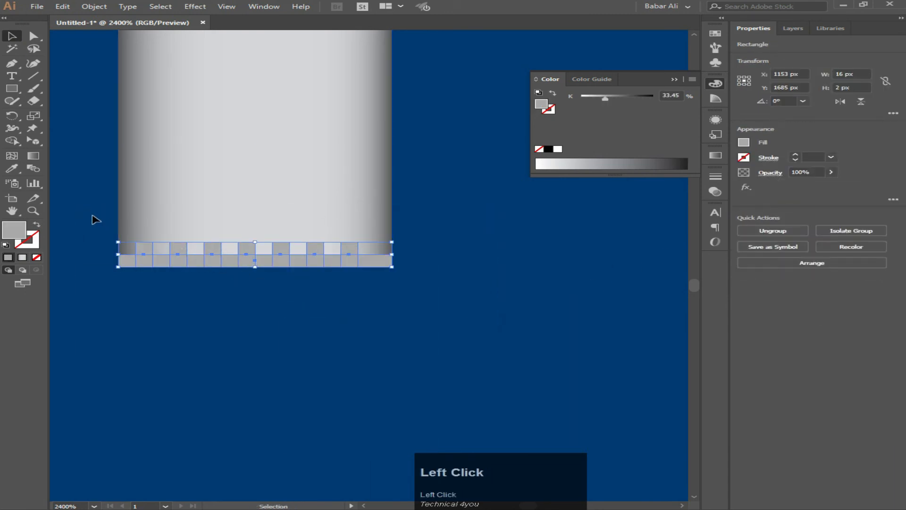
Step: Align the group of teeth and strip to the plug tip's centre and bottom edge, and deselect
left_click_drag(176, 257, 477, 314)
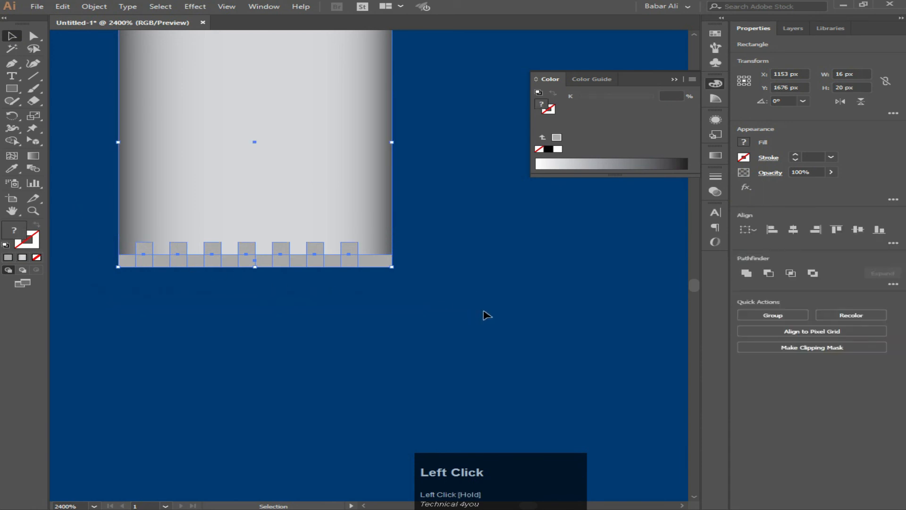
left_click(364, 177)
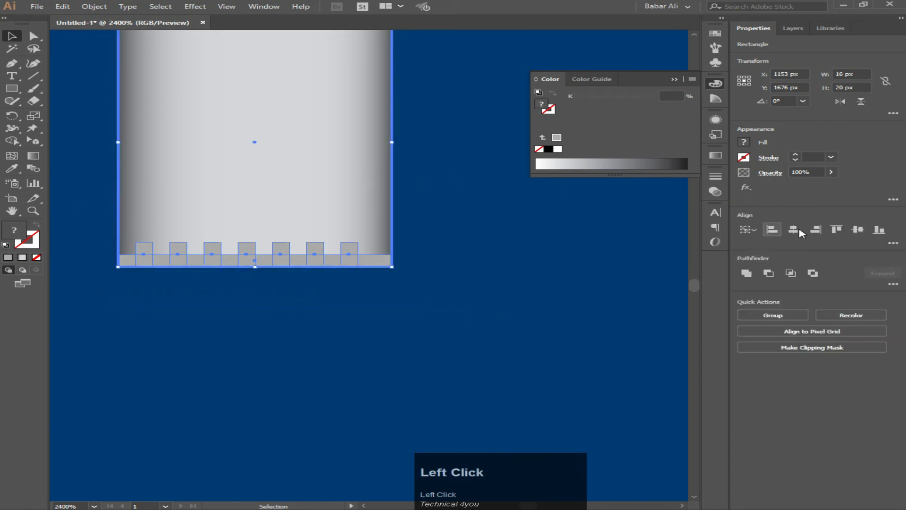
left_click(795, 230)
left_click(858, 230)
left_click(879, 230)
left_click(585, 277)
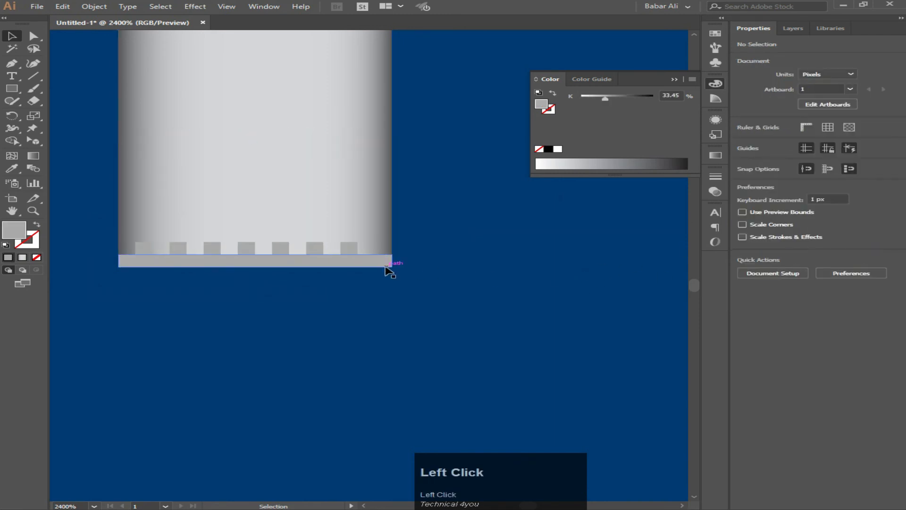
Step: Ungroup the teeth from the grey strip, pull the strip clear of the plug tip and delete it
left_click_drag(388, 265, 387, 306)
key("ctrl+z")
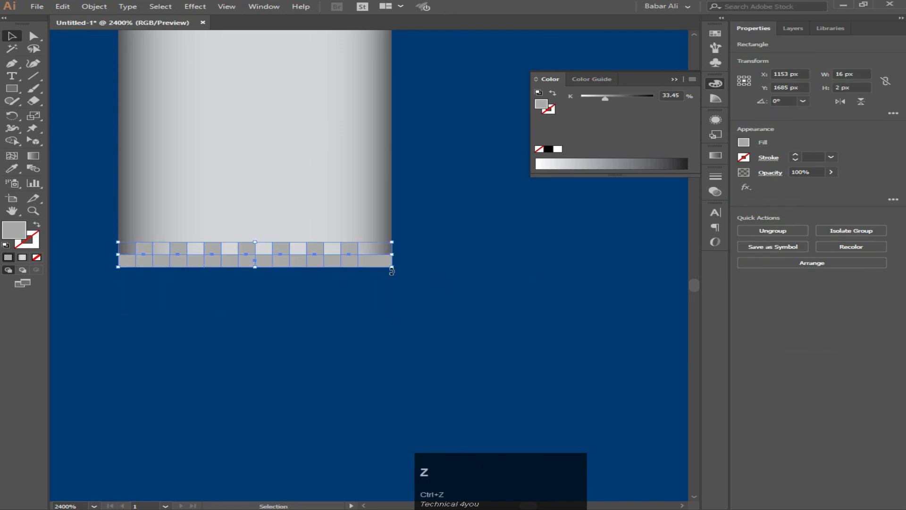
right_click(389, 265)
left_click(444, 353)
left_click_drag(371, 265, 373, 354)
key("Delete")
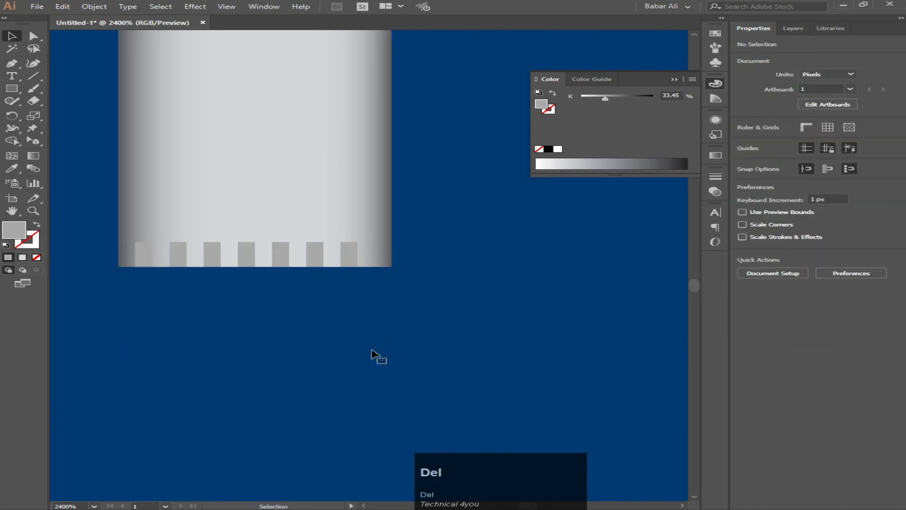
Step: Group the seven teeth on their own, excluding the plug tip
left_click_drag(135, 239, 314, 230)
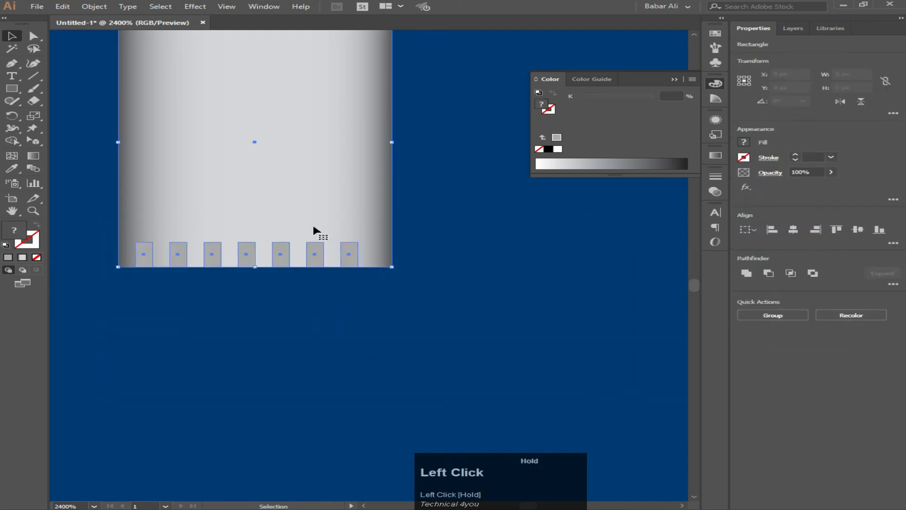
left_click(333, 196, "shift")
right_click(345, 254)
left_click(381, 316)
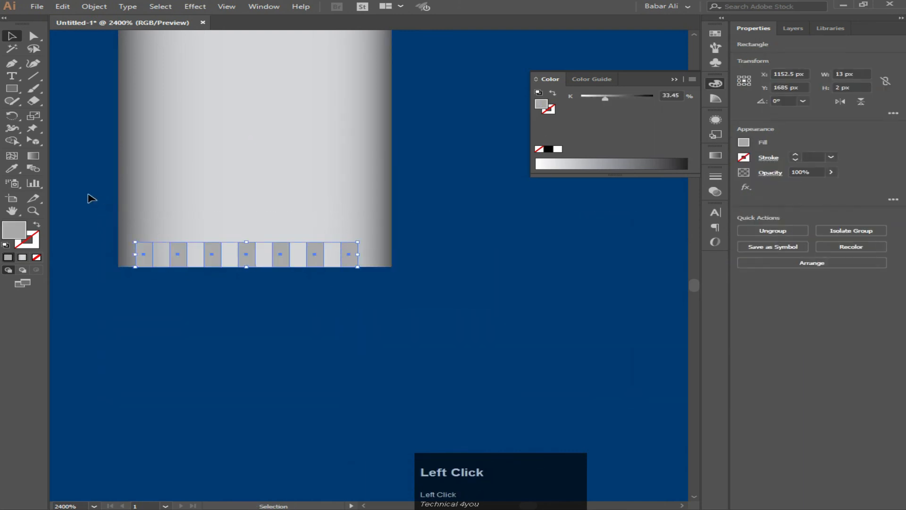
Step: Centre the group of teeth horizontally on the plug tip as the key object, and deselect
left_click_drag(89, 195, 451, 316)
left_click(341, 169)
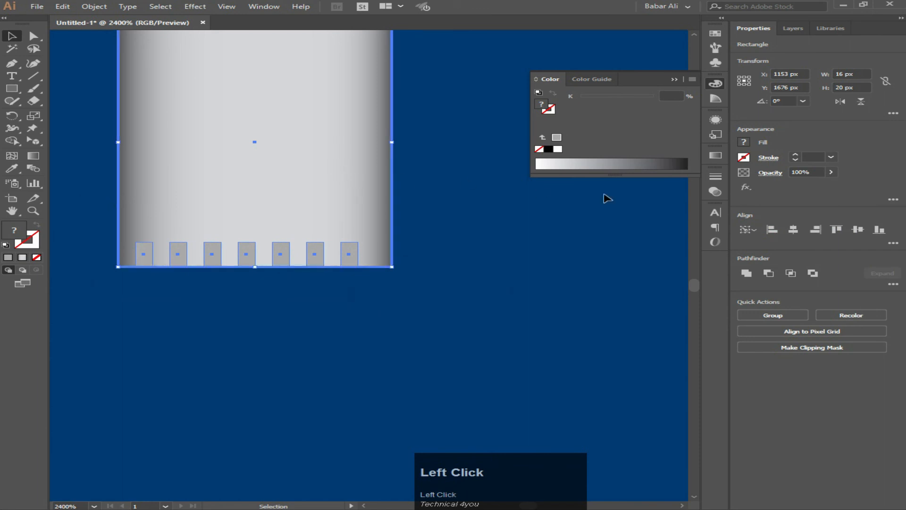
left_click(804, 230)
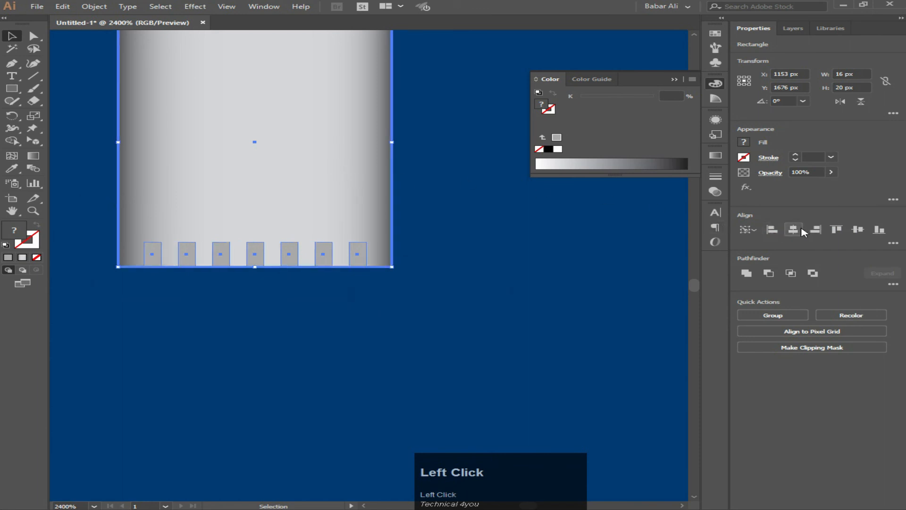
left_click(493, 306)
Step: Review the toothed plug tip, the cable and the whole charger on the artboard
scroll(493, 303, "down", 2, "alt")
scroll(493, 302, "down", 3, "alt")
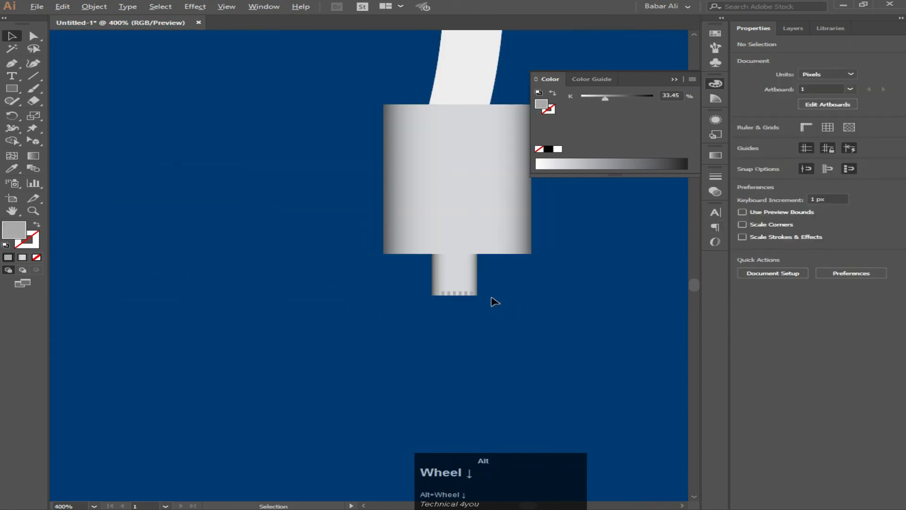
key("space")
left_click_drag(587, 290, 543, 330)
scroll(543, 330, "down", 1, "alt")
scroll(545, 332, "down", 5, "alt")
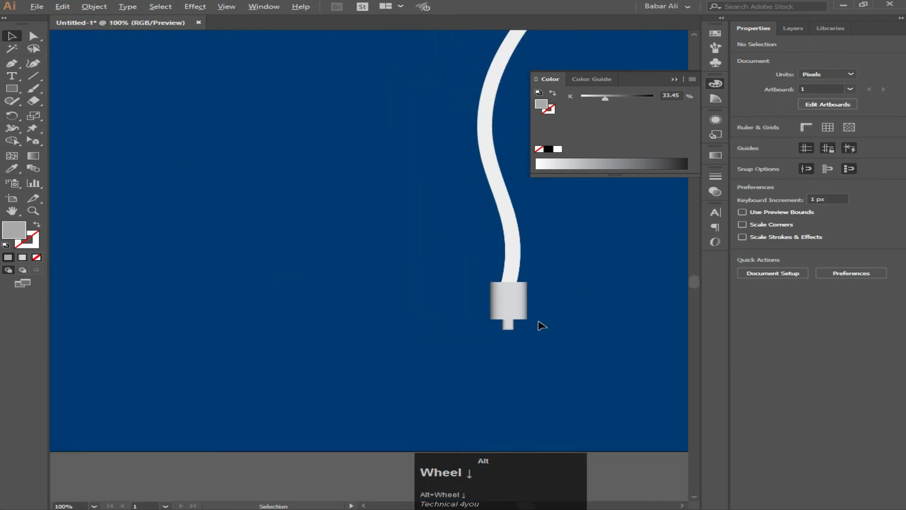
key("space")
left_click_drag(437, 220, 305, 280)
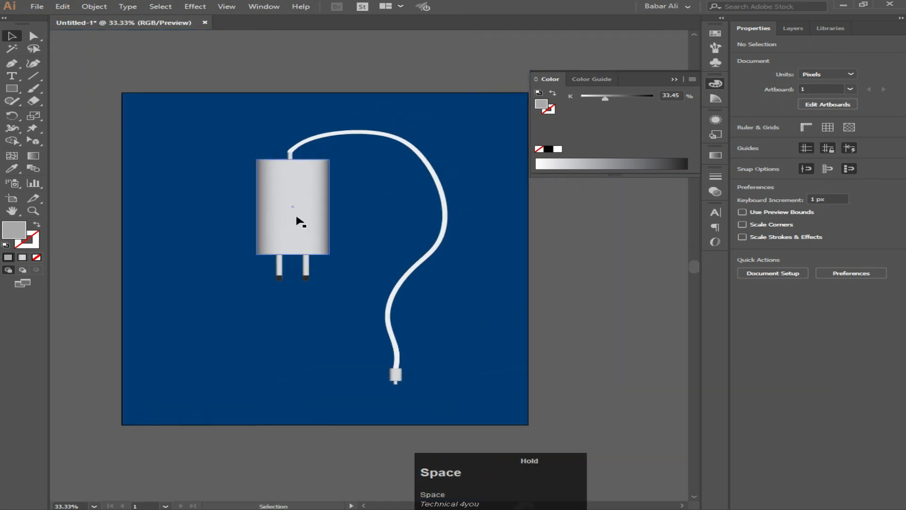
Step: Add the text SAMSUNG beside the charger body in Myriad Pro and enlarge it to about 65 pt, about 283 px wide
scroll(300, 214, "up", 2, "alt")
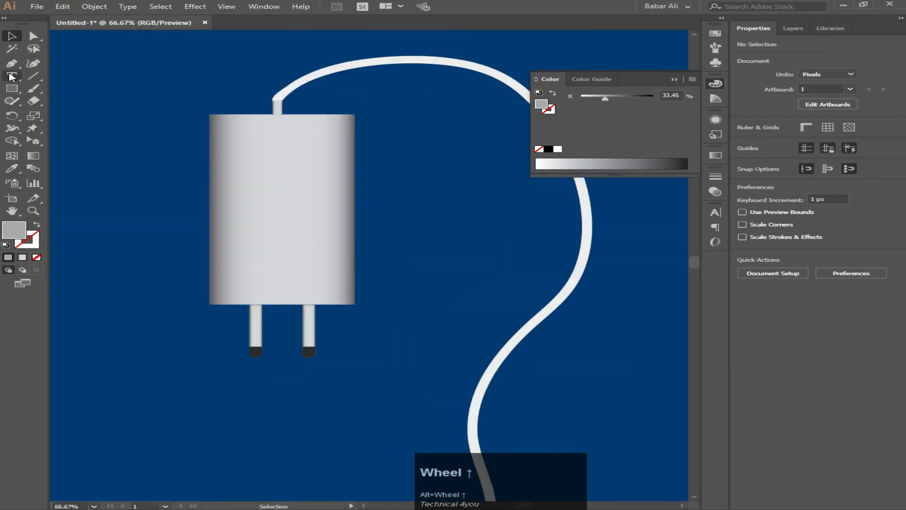
left_click(12, 76)
left_click(142, 216)
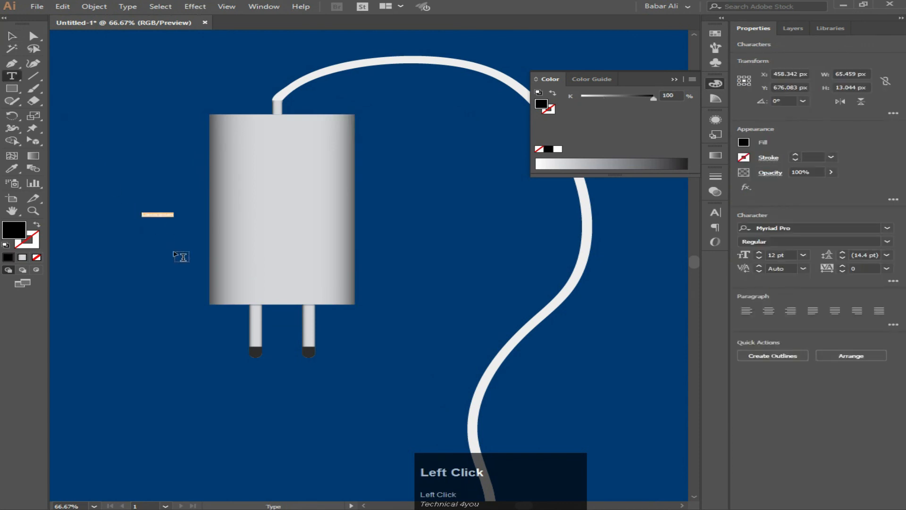
key("Caps_Lock")
type("SAMSUNG")
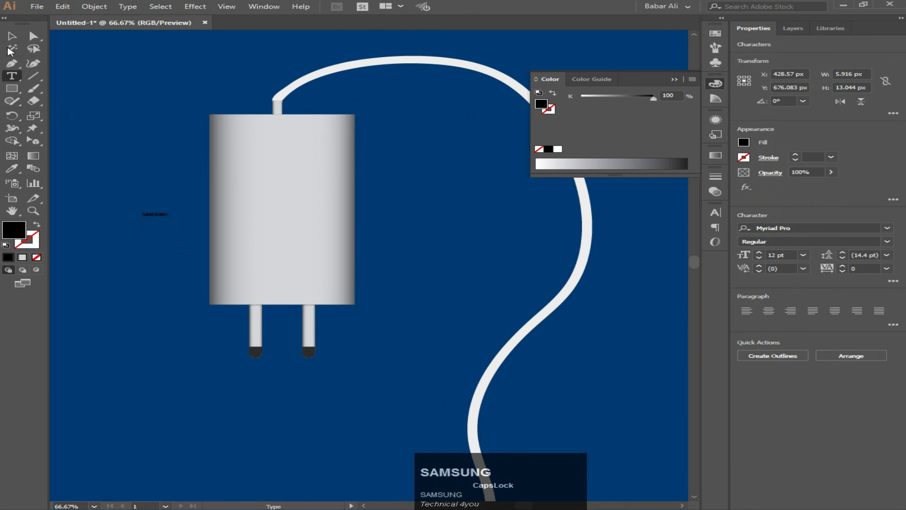
left_click(12, 36)
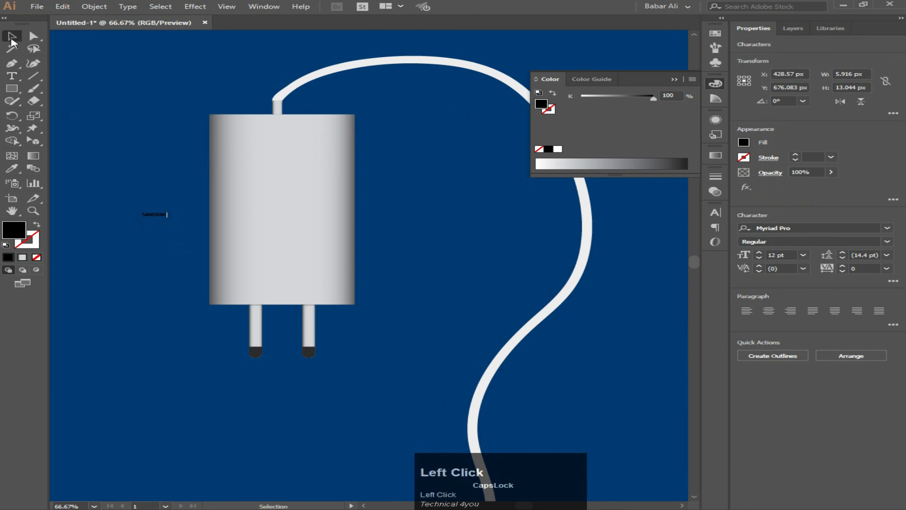
left_click_drag(167, 210, 242, 193)
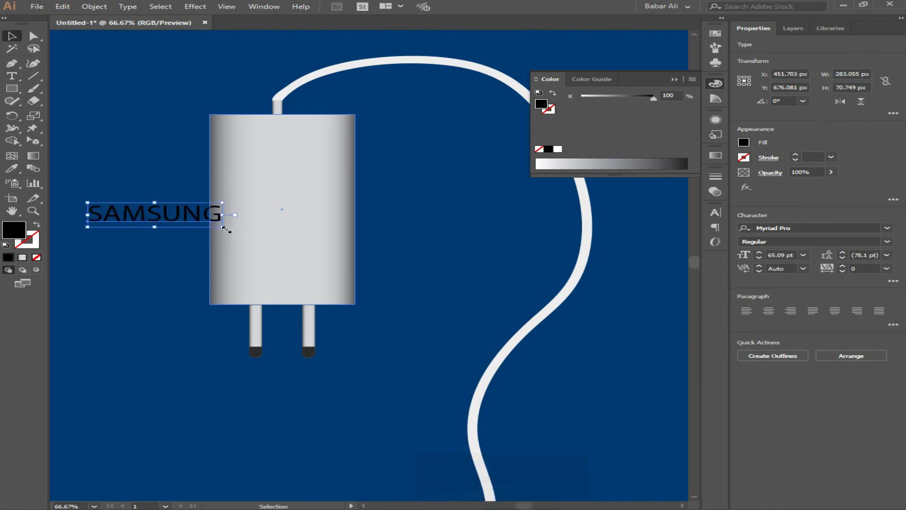
Step: Rotate the SAMSUNG text to 270° so it reads vertically, and place it in the middle of the charger body
left_click_drag(230, 227, 135, 302)
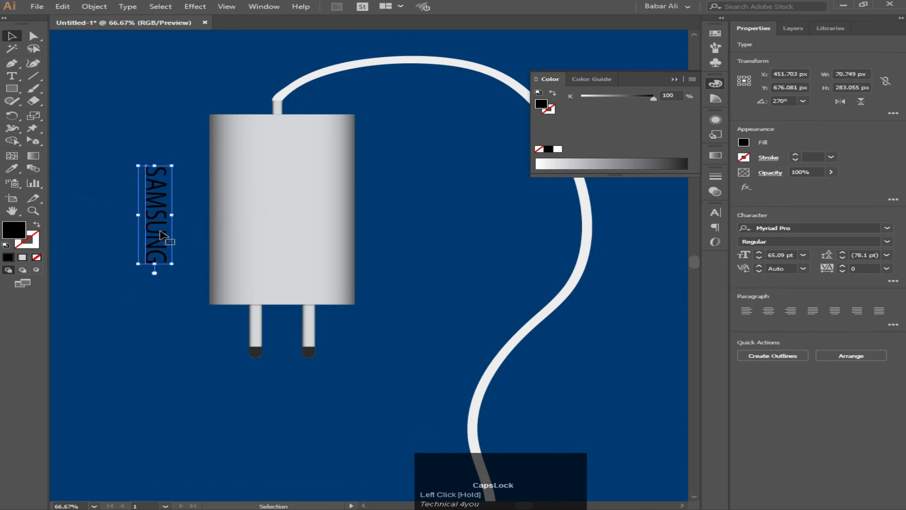
left_click_drag(165, 238, 290, 233)
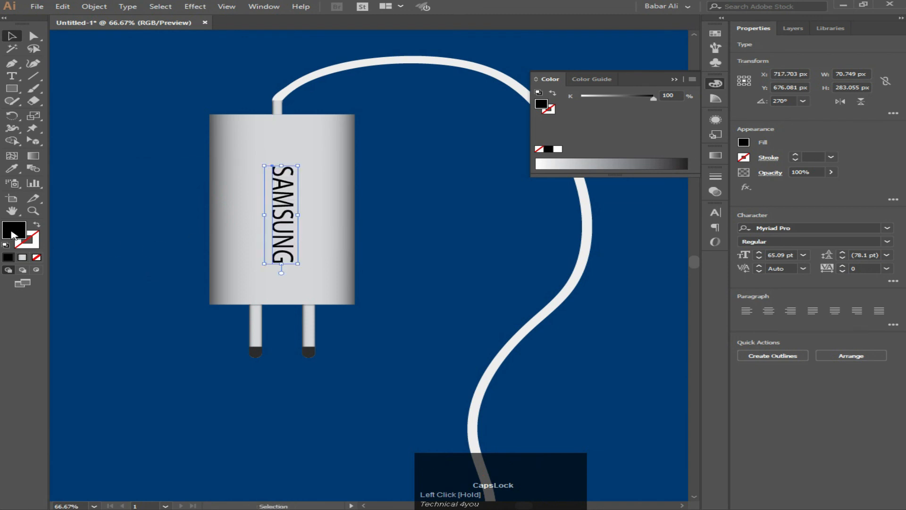
Step: Fill the SAMSUNG text with light grey E4E9EA and deselect it
left_click(11, 235)
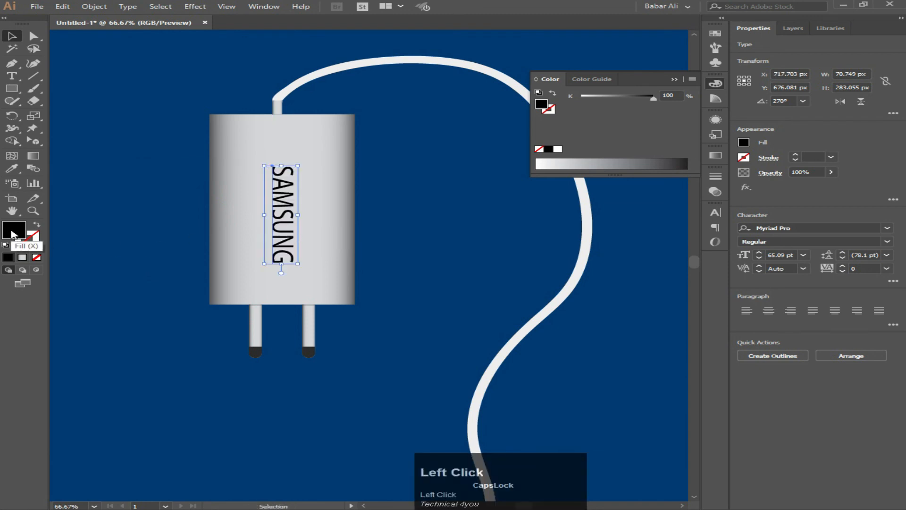
double_click(12, 234)
left_click_drag(507, 129, 488, 109)
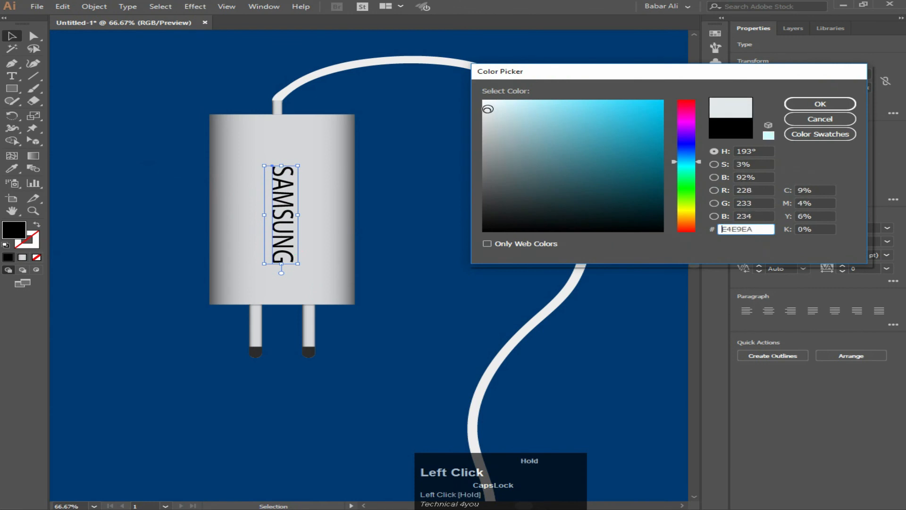
left_click(820, 103)
left_click(476, 225, "ctrl")
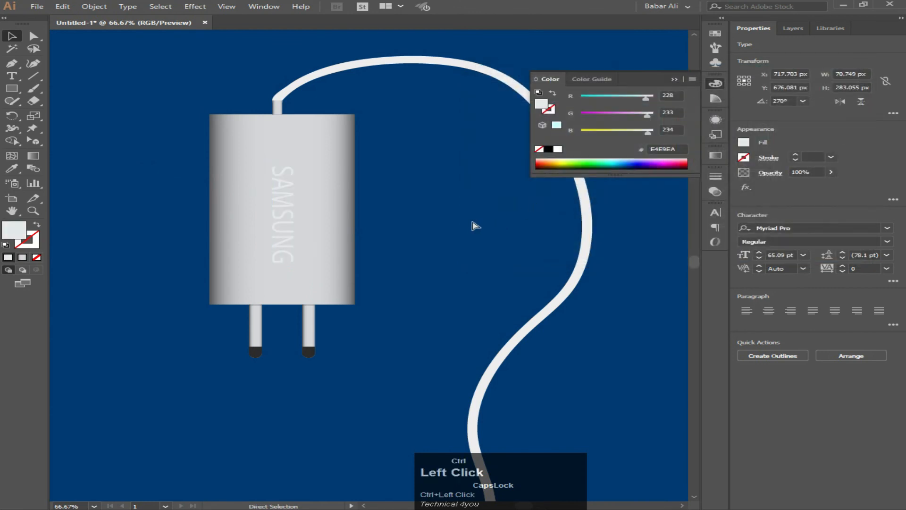
Step: Give the SAMSUNG text on the charger body a 1 pt stroke in light grey D6D8D8, and deselect it
scroll(462, 229, "down", 1)
scroll(380, 214, "up", 3)
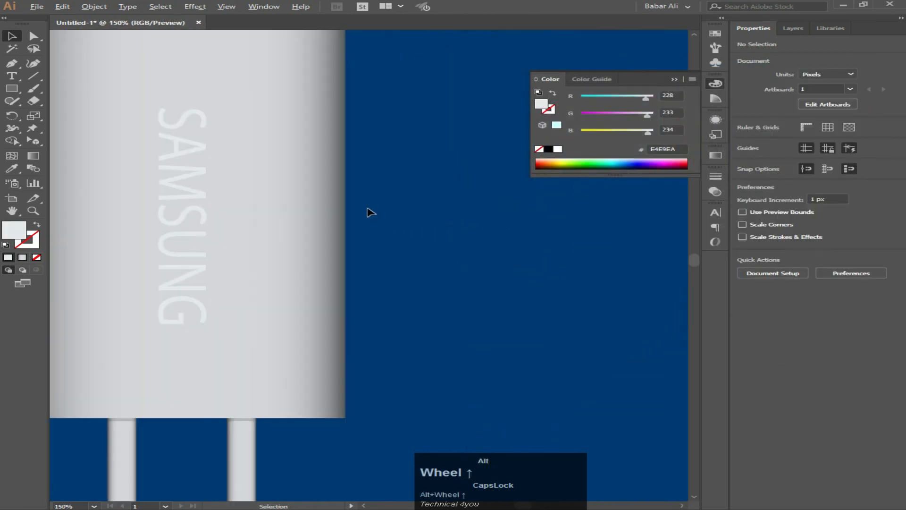
left_click(166, 174)
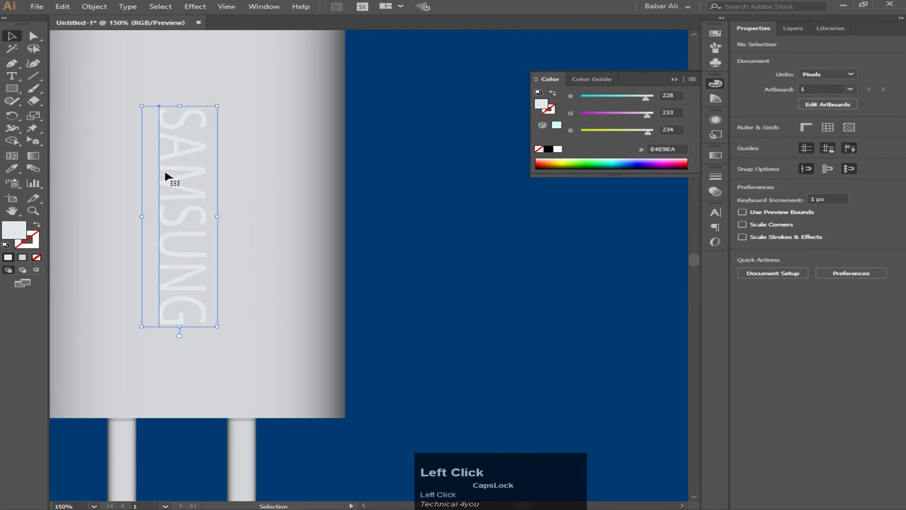
left_click(30, 246)
left_click(9, 257)
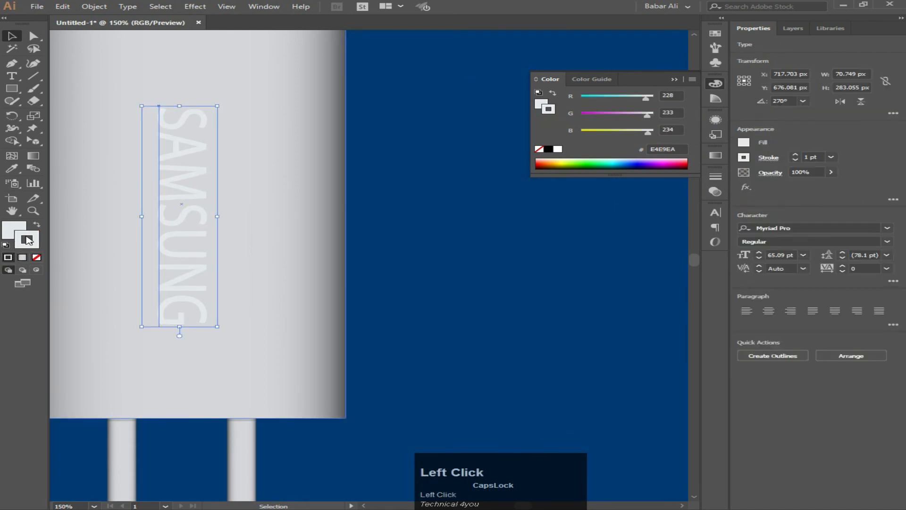
double_click(27, 239)
left_click_drag(488, 114, 486, 117)
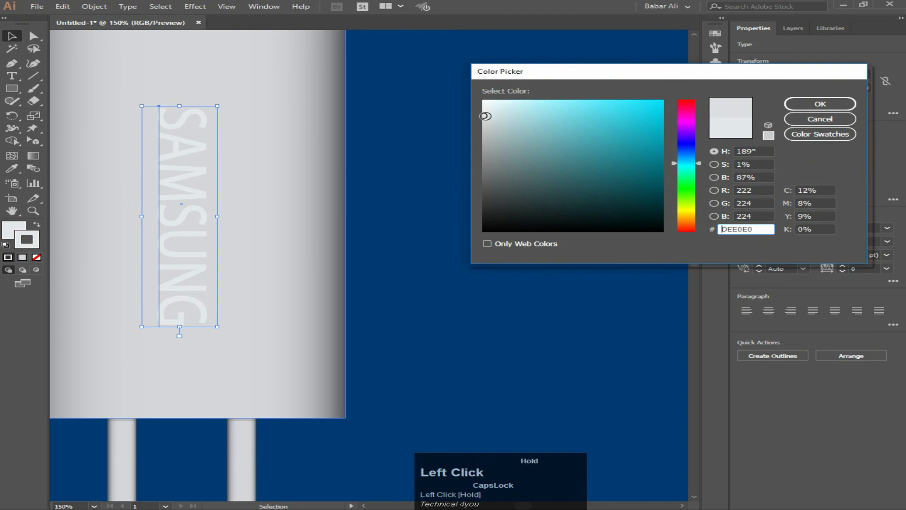
left_click(805, 104)
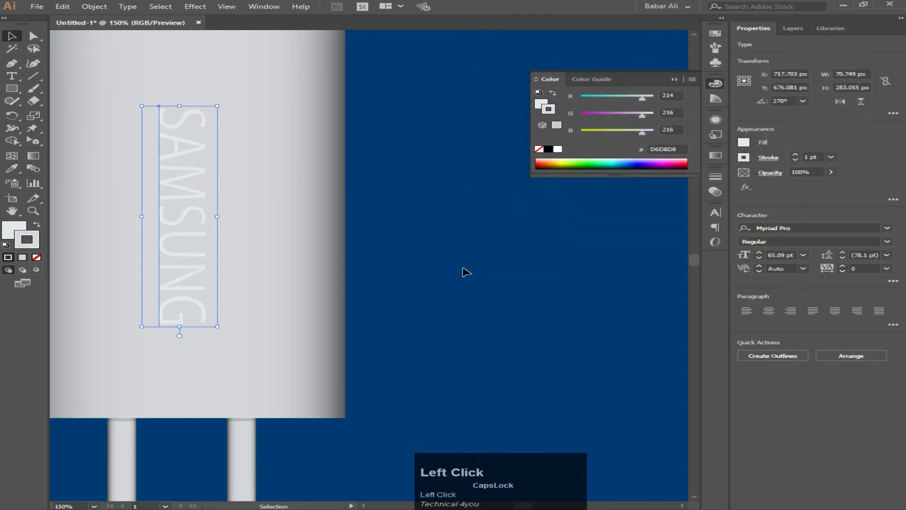
left_click(462, 272)
Step: Darken the stroke of the SAMSUNG text to grey C1C1C1 and deselect it
scroll(464, 271, "down", 3, "alt")
scroll(466, 271, "up", 2, "alt")
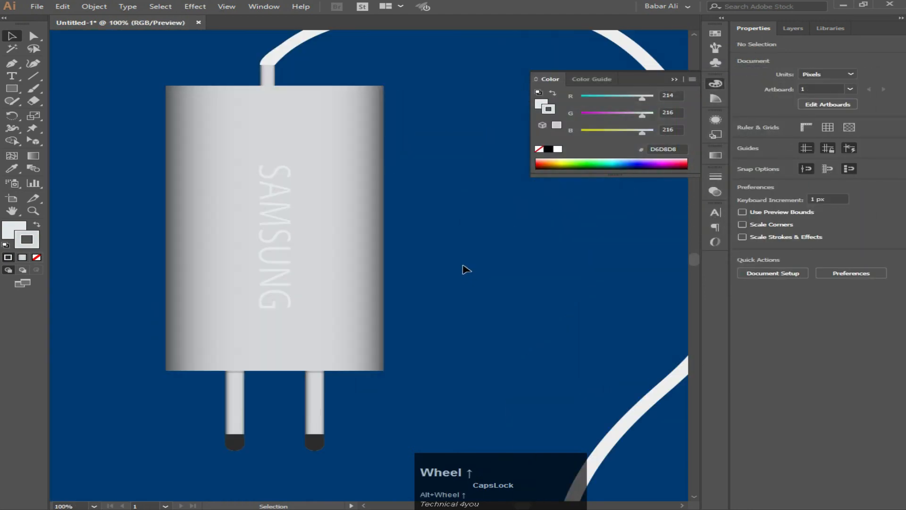
left_click(286, 242)
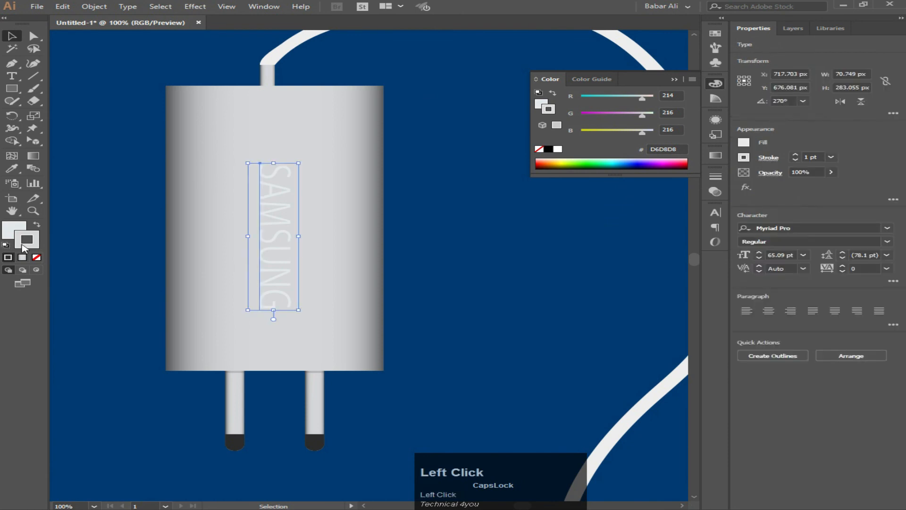
double_click(22, 245)
left_click_drag(484, 124, 481, 132)
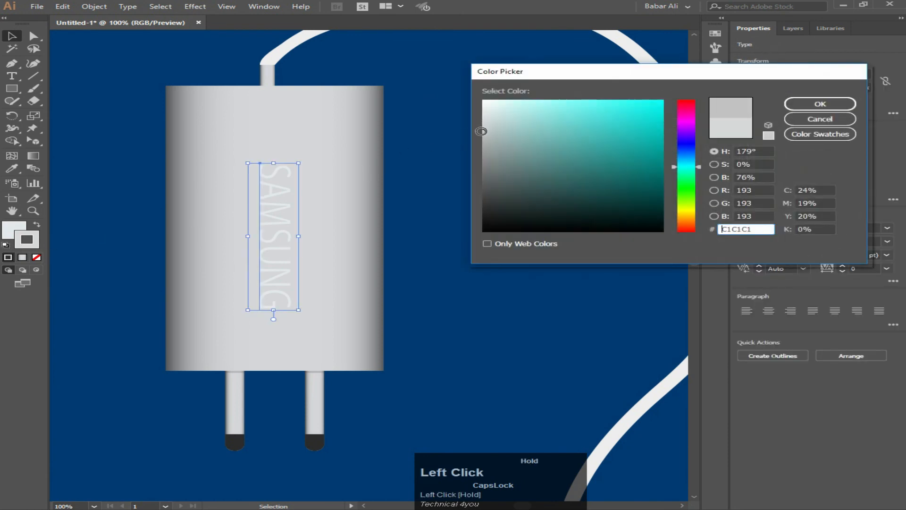
left_click(820, 104)
left_click(505, 240)
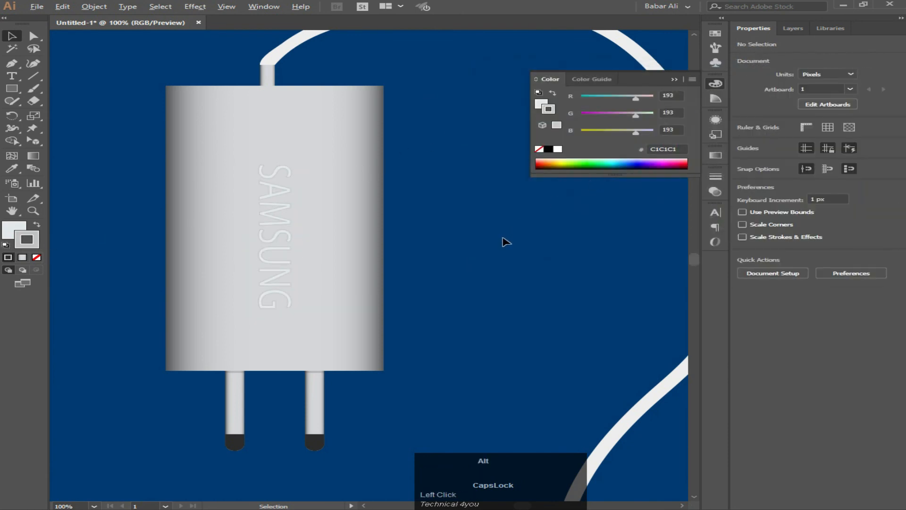
Step: Move the two dark-tipped prongs slightly up toward the charger body, and deselect them
scroll(504, 240, "down", 1)
key("space")
left_click_drag(504, 241, 366, 205)
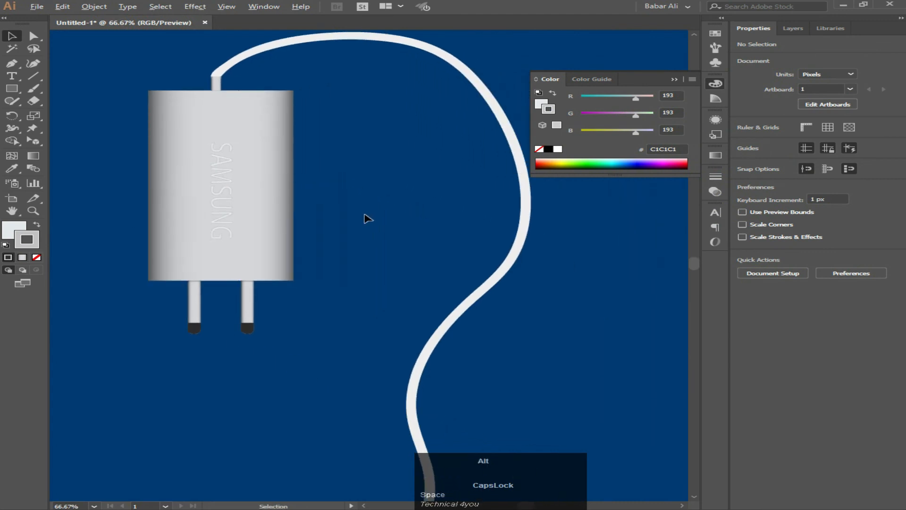
scroll(367, 219, "down", 1)
key("space")
left_click_drag(385, 253, 348, 225)
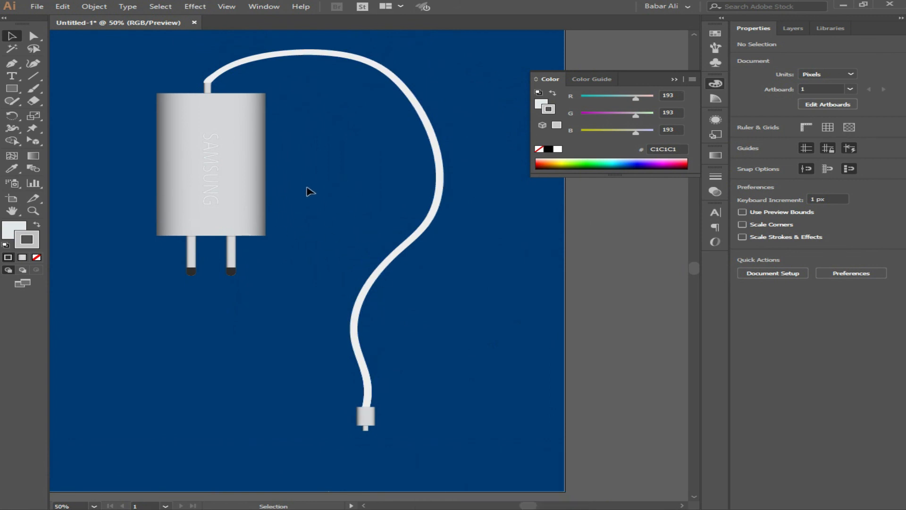
left_click_drag(173, 248, 212, 271)
left_click(304, 266)
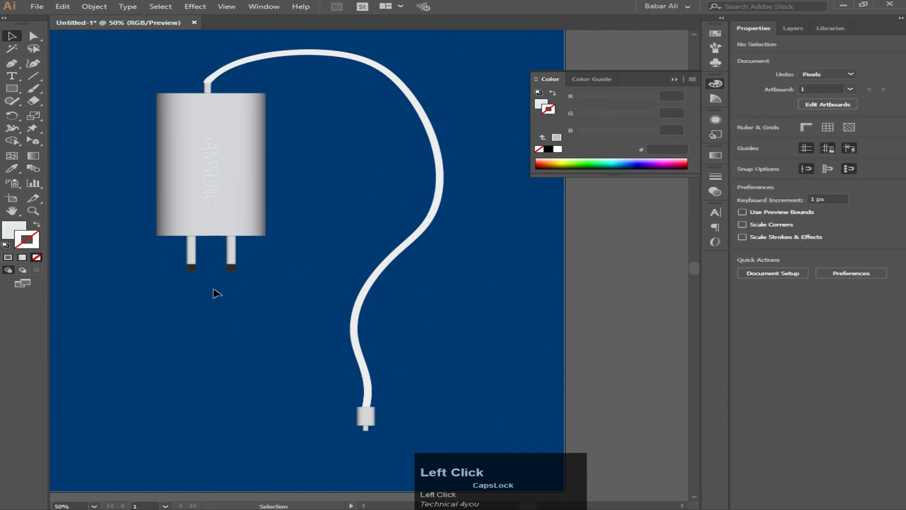